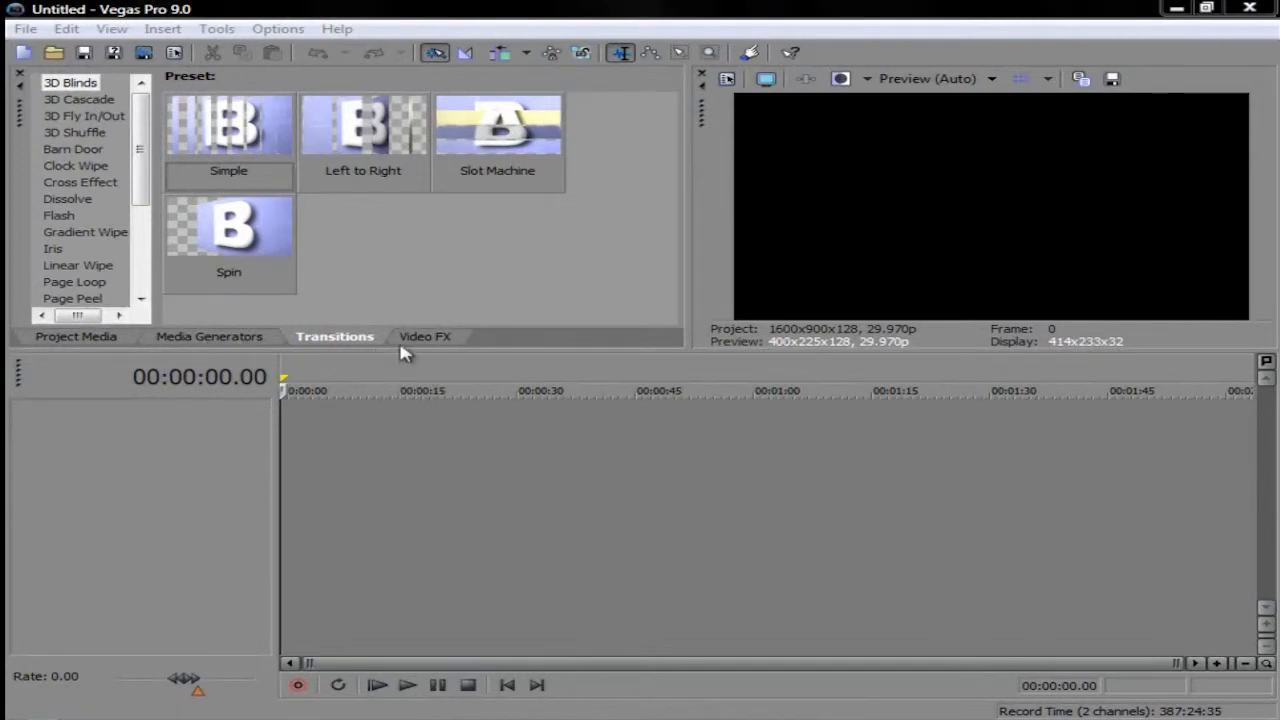
Step: Show the project media and load the window layout that includes the Explorer, Trimmer and master mixer windows
click(100, 337)
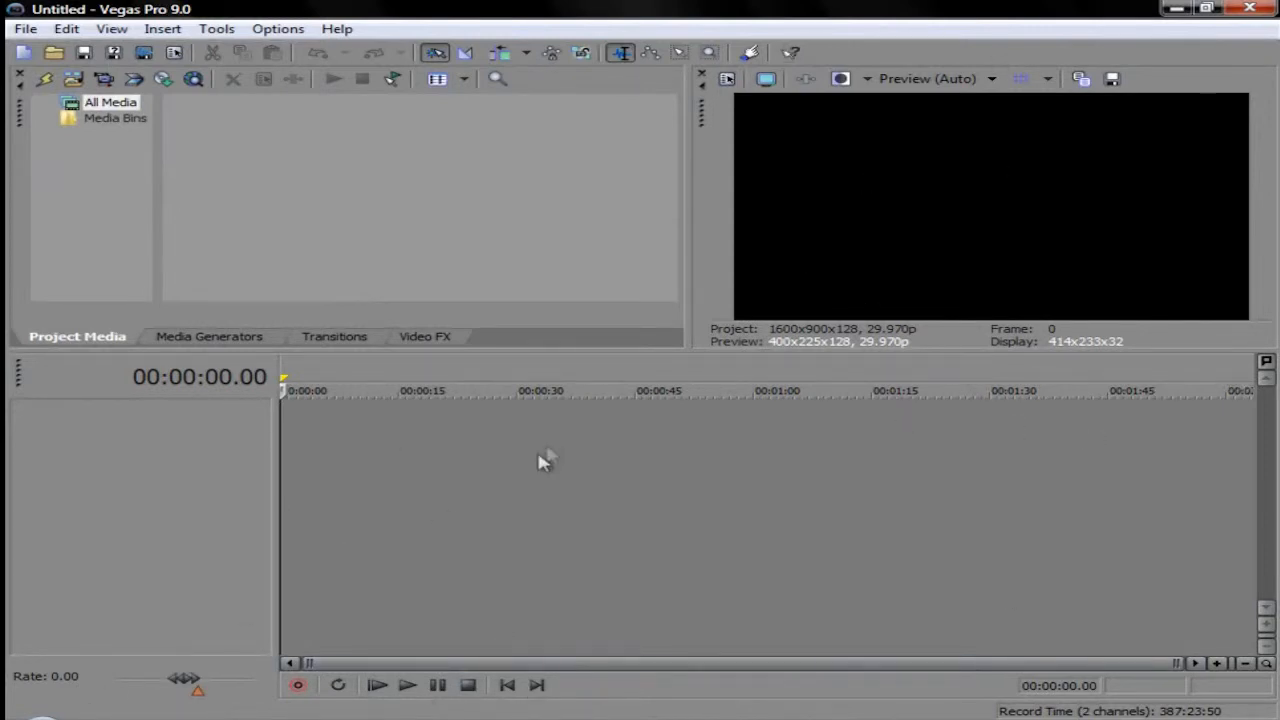
click(112, 29)
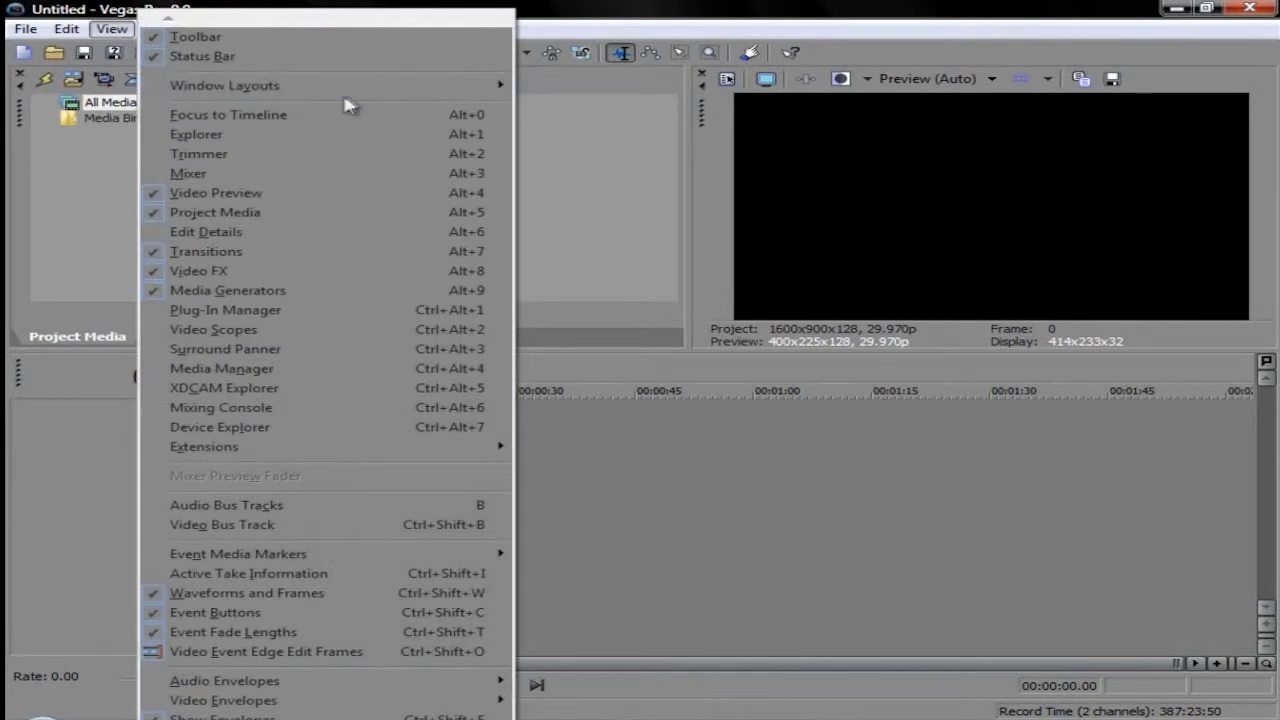
mouse_move(386, 87)
click(609, 169)
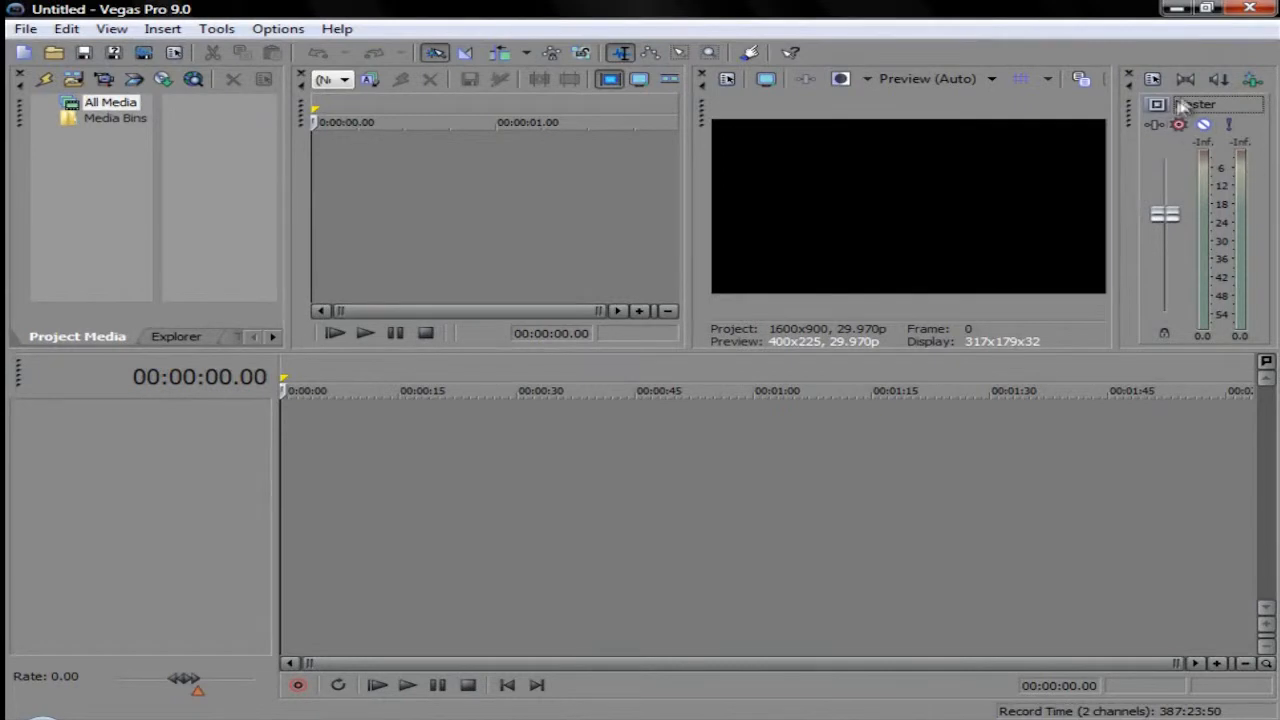
Step: Close the master mixer, Trimmer and Explorer windows, and widen the video preview area
click(1129, 77)
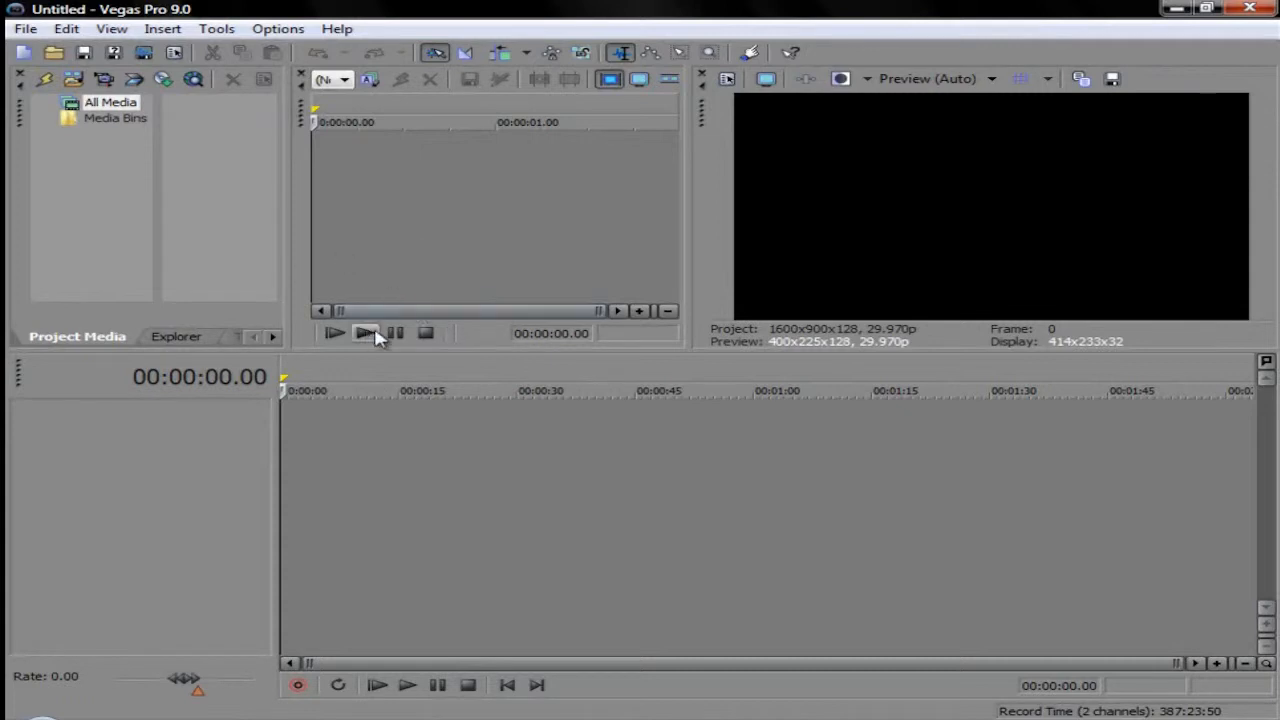
click(303, 78)
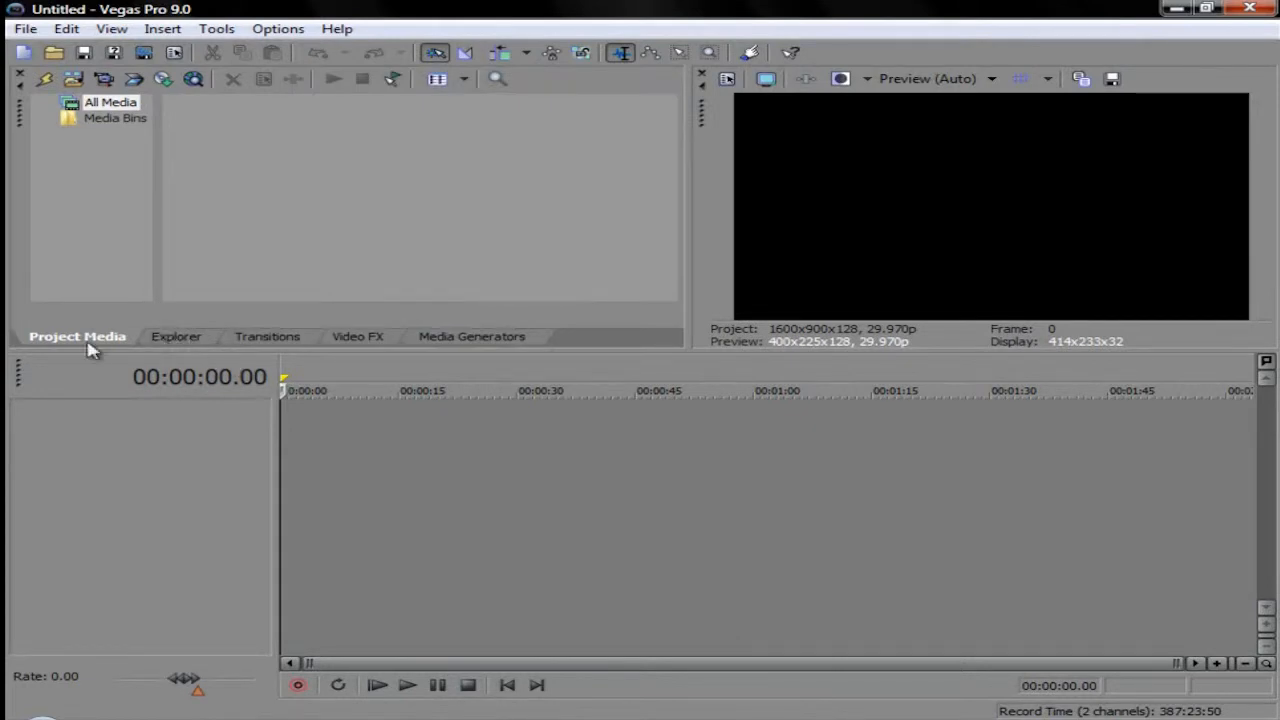
click(167, 344)
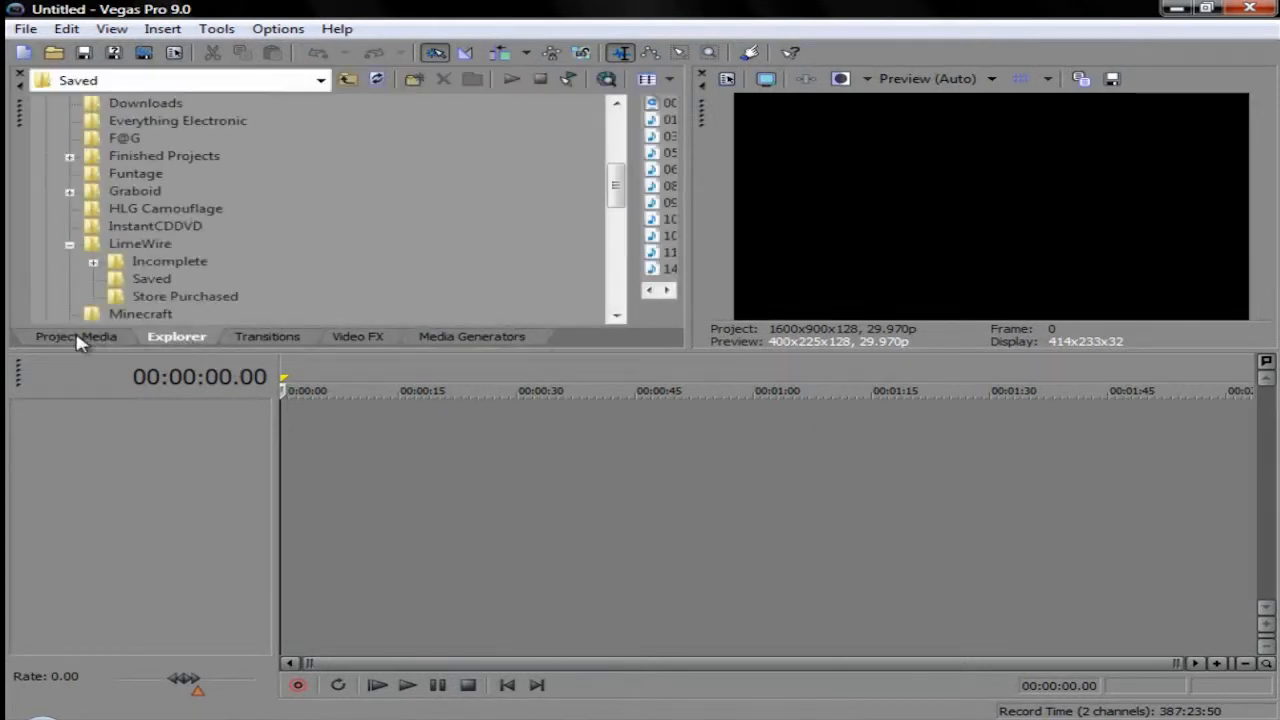
click(72, 342)
click(177, 343)
click(18, 74)
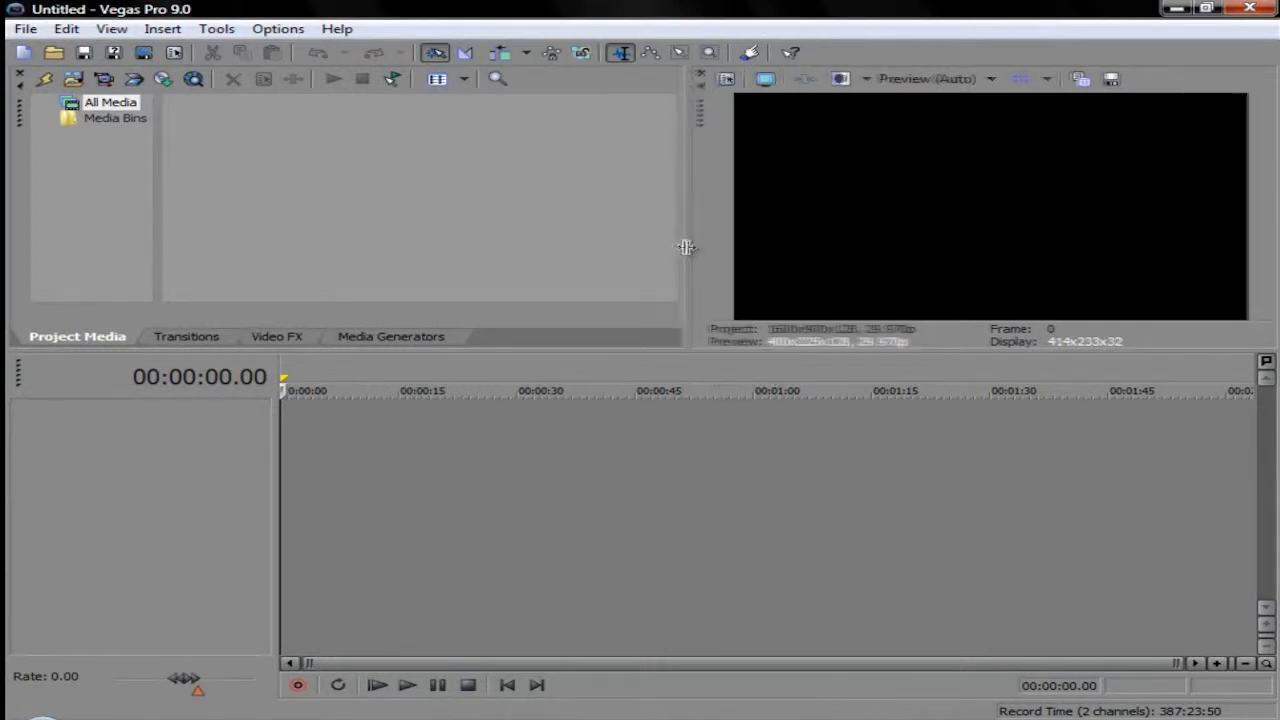
drag(685, 247, 645, 245)
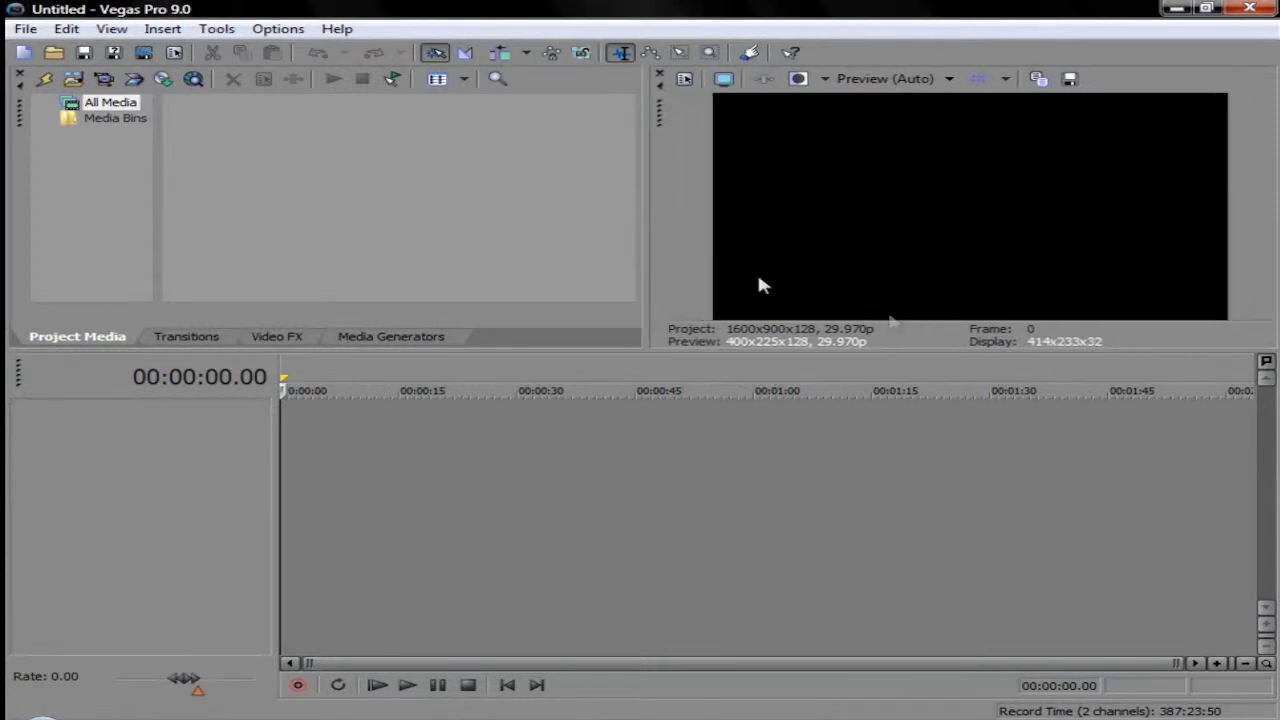
Step: Set the project's video width to 1280 and height to 720 in the project video properties
click(685, 80)
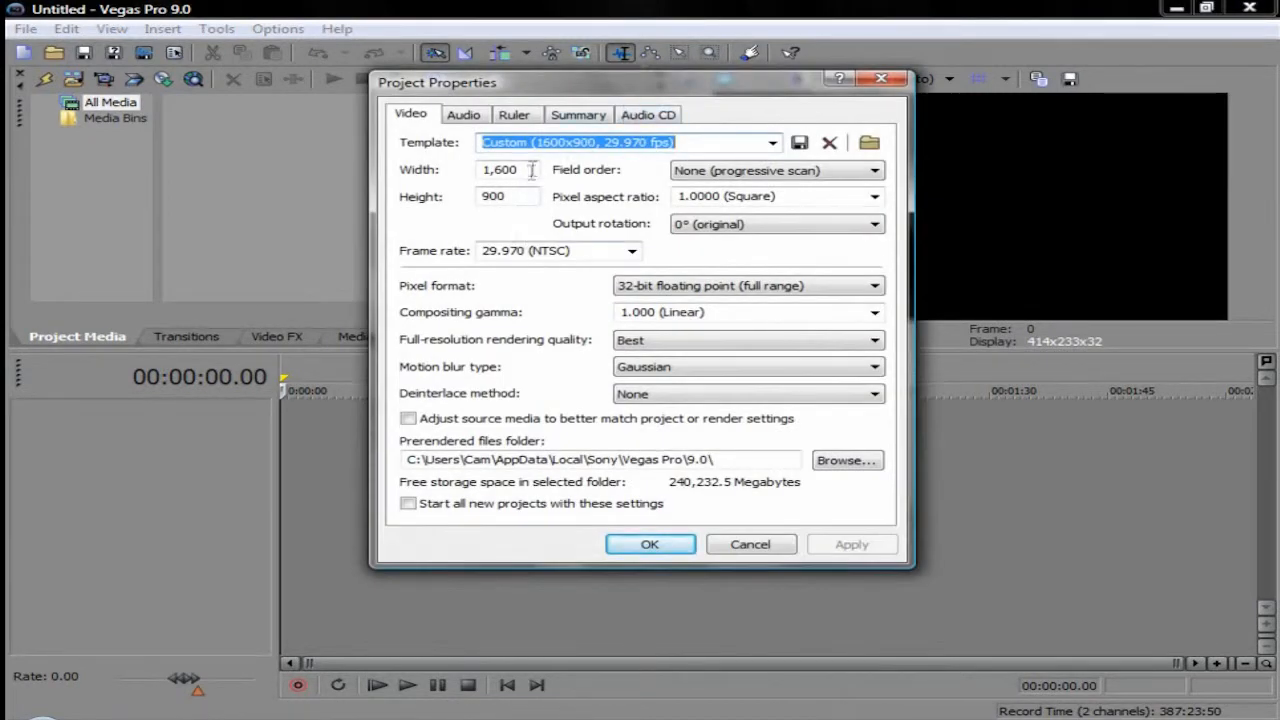
drag(530, 172, 477, 161)
text(1280)
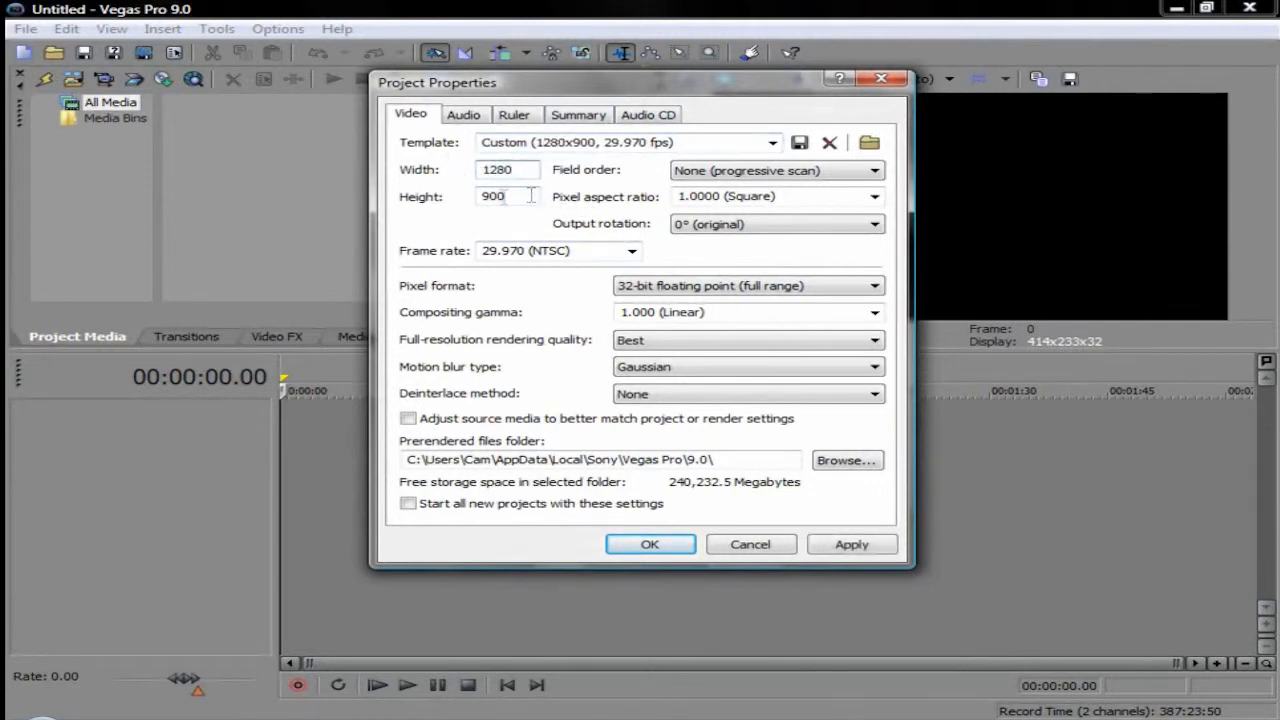
drag(531, 196, 428, 193)
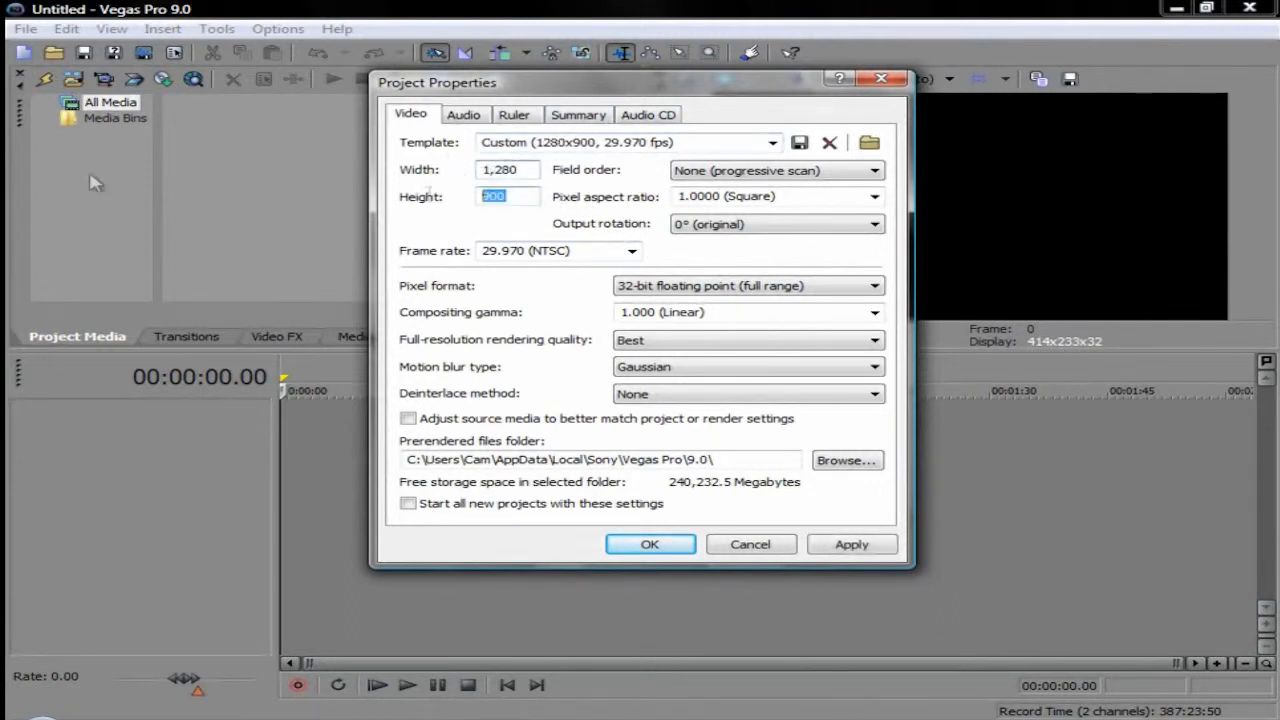
text(720)
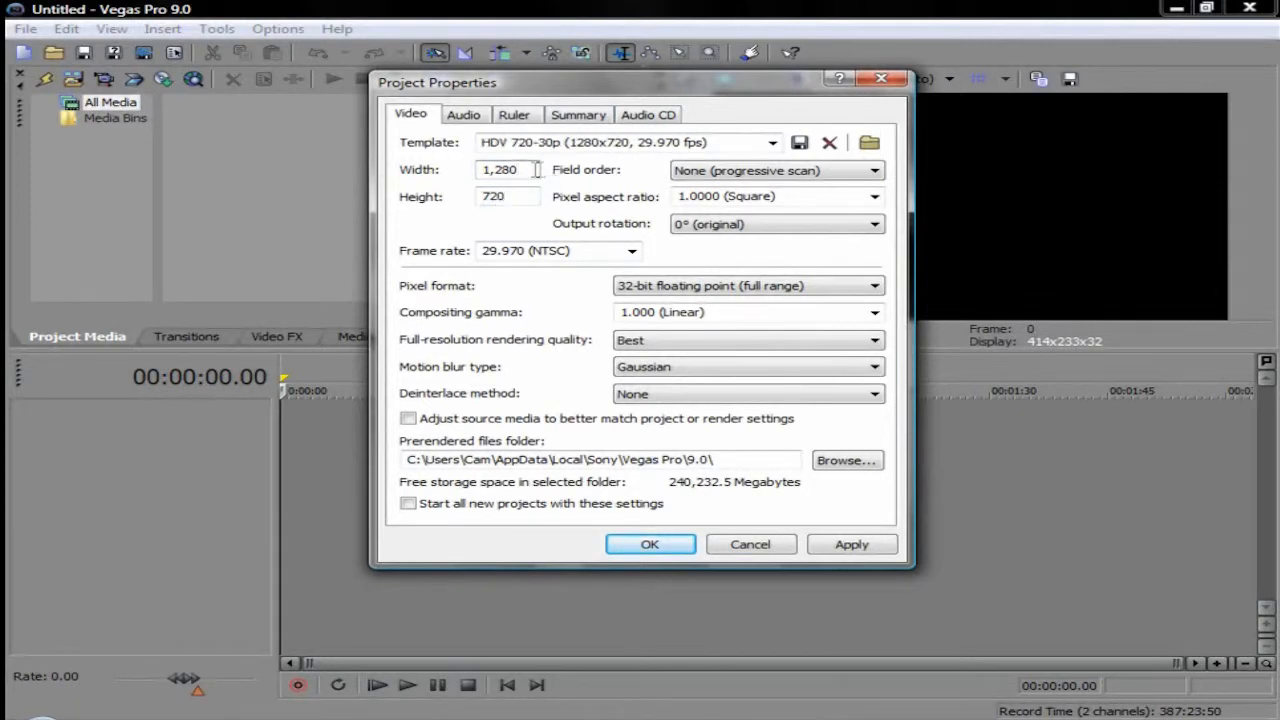
Step: Set the project's video width to 1600 and height to 900, and apply the project properties
drag(528, 173, 8, 120)
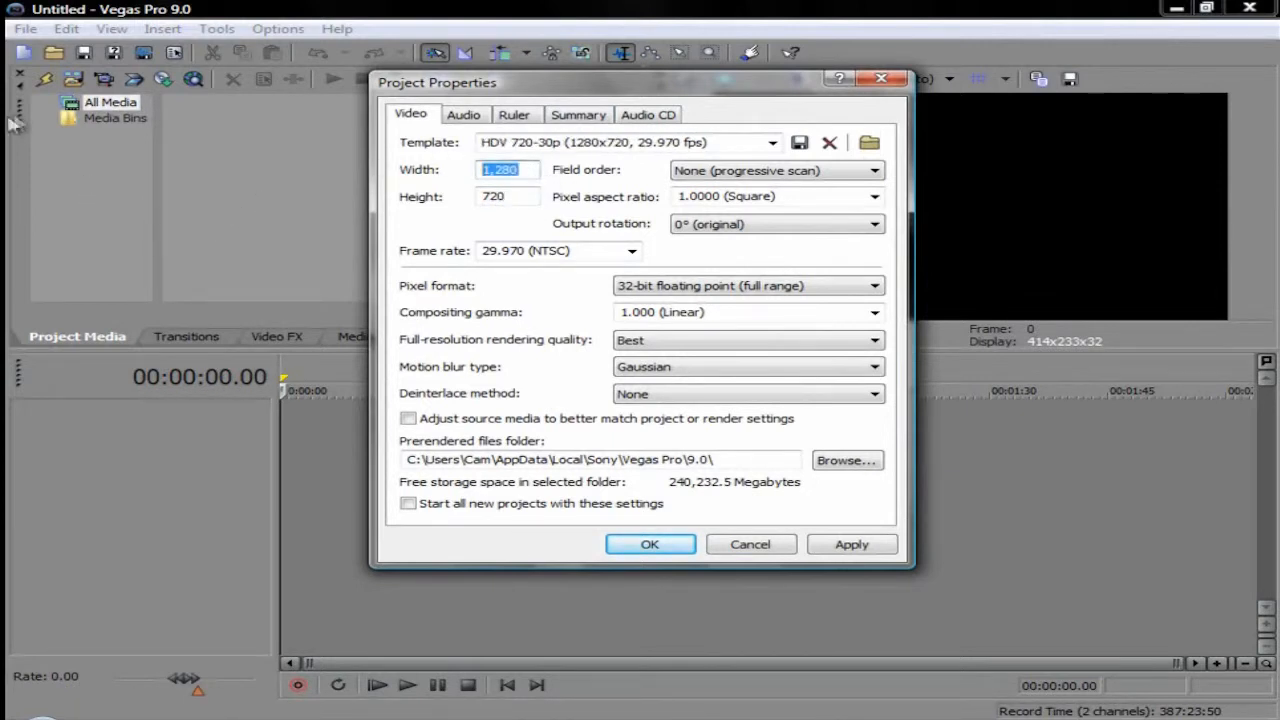
text(1600)
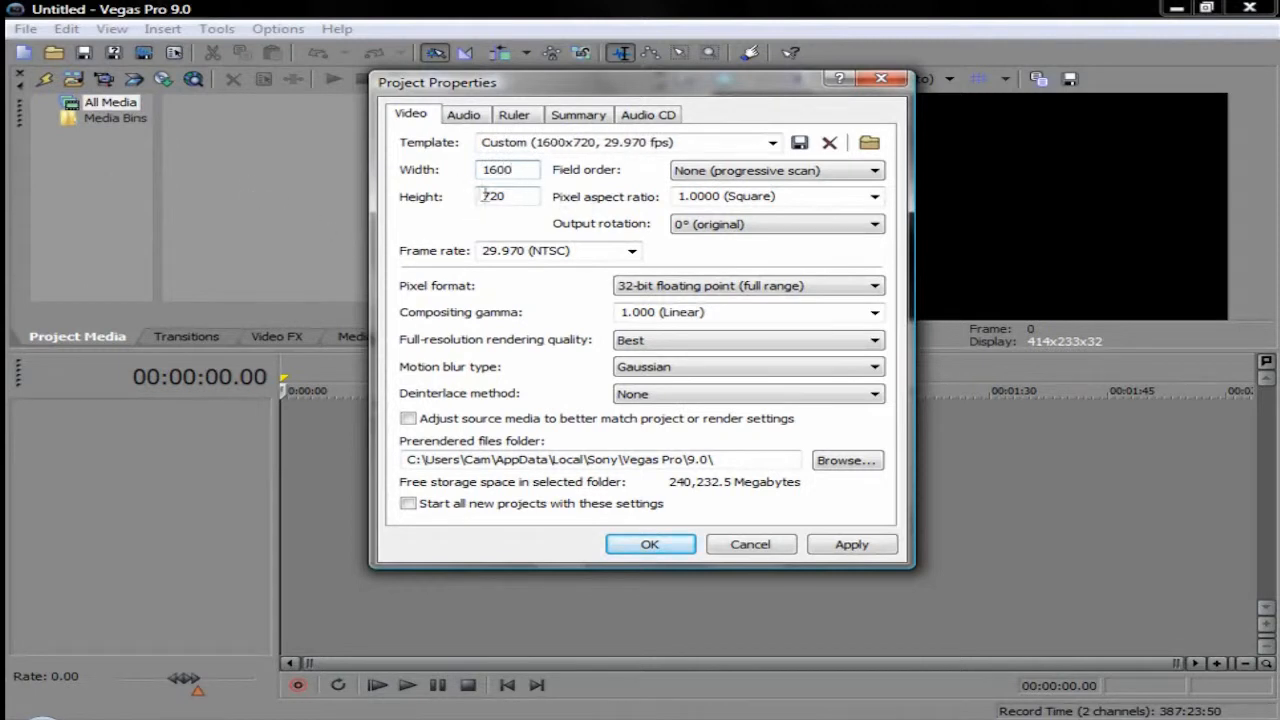
text(900)
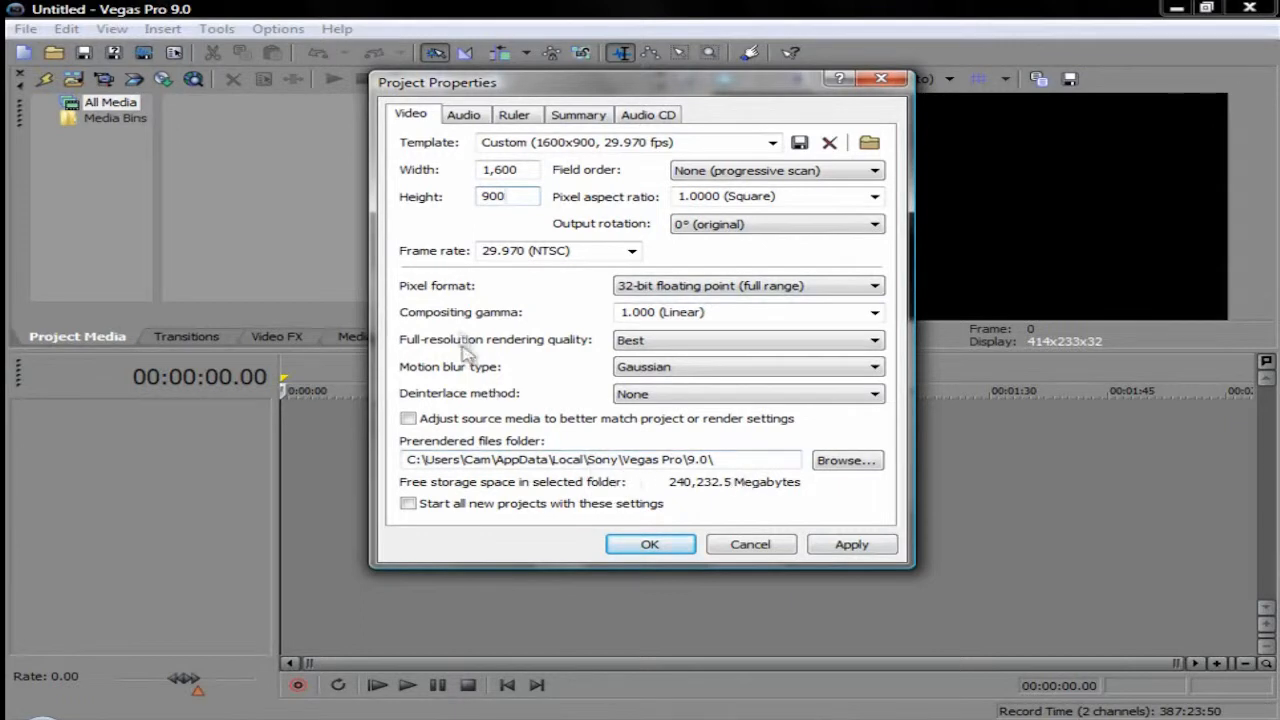
click(852, 546)
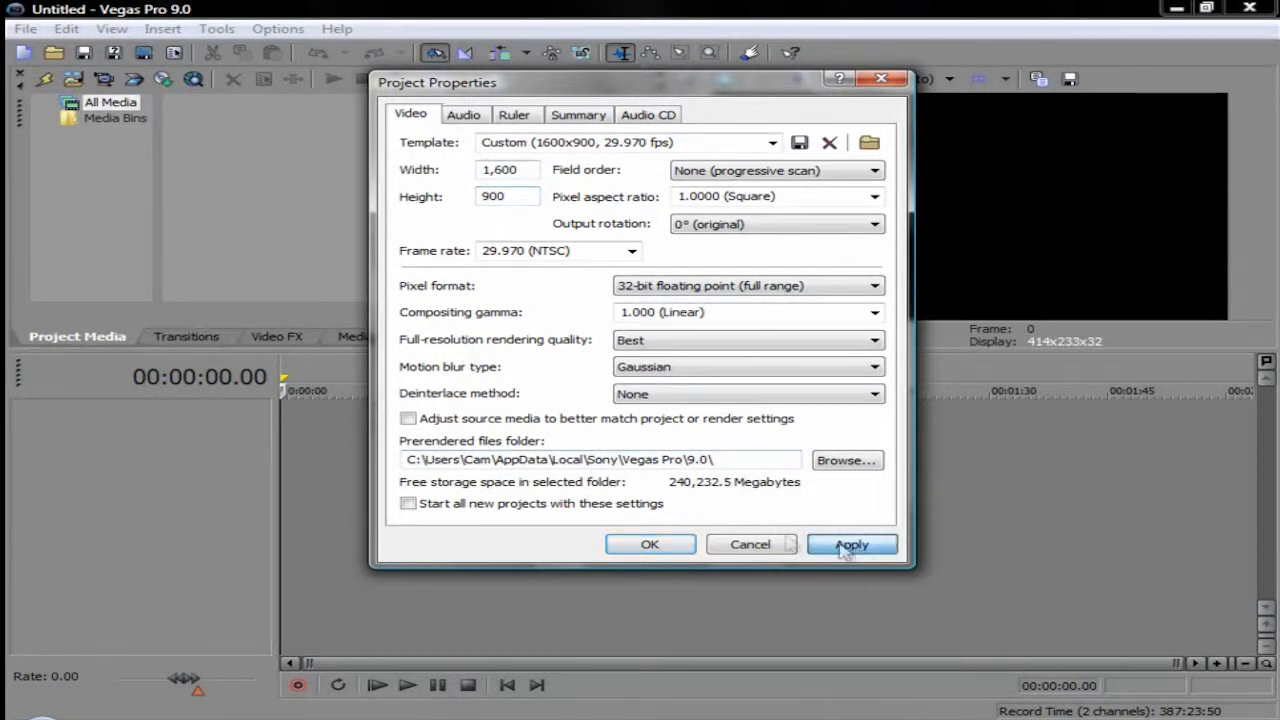
click(688, 545)
click(363, 520)
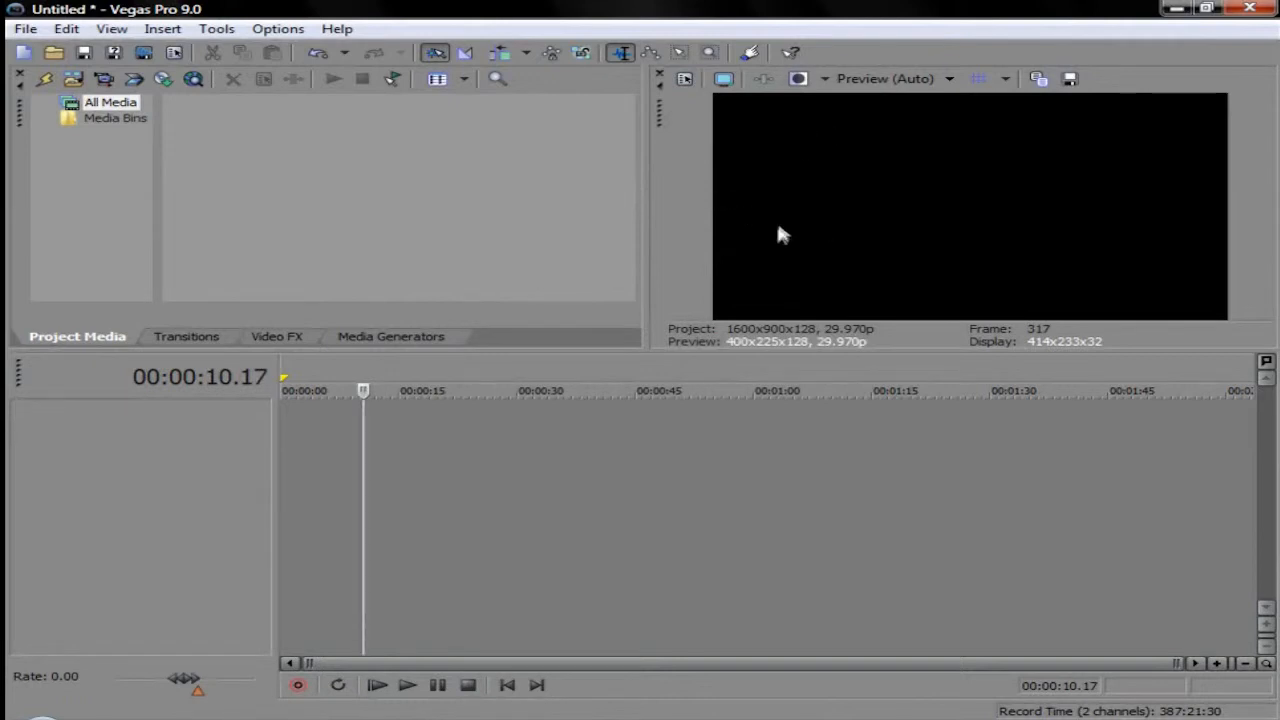
drag(363, 480, 281, 478)
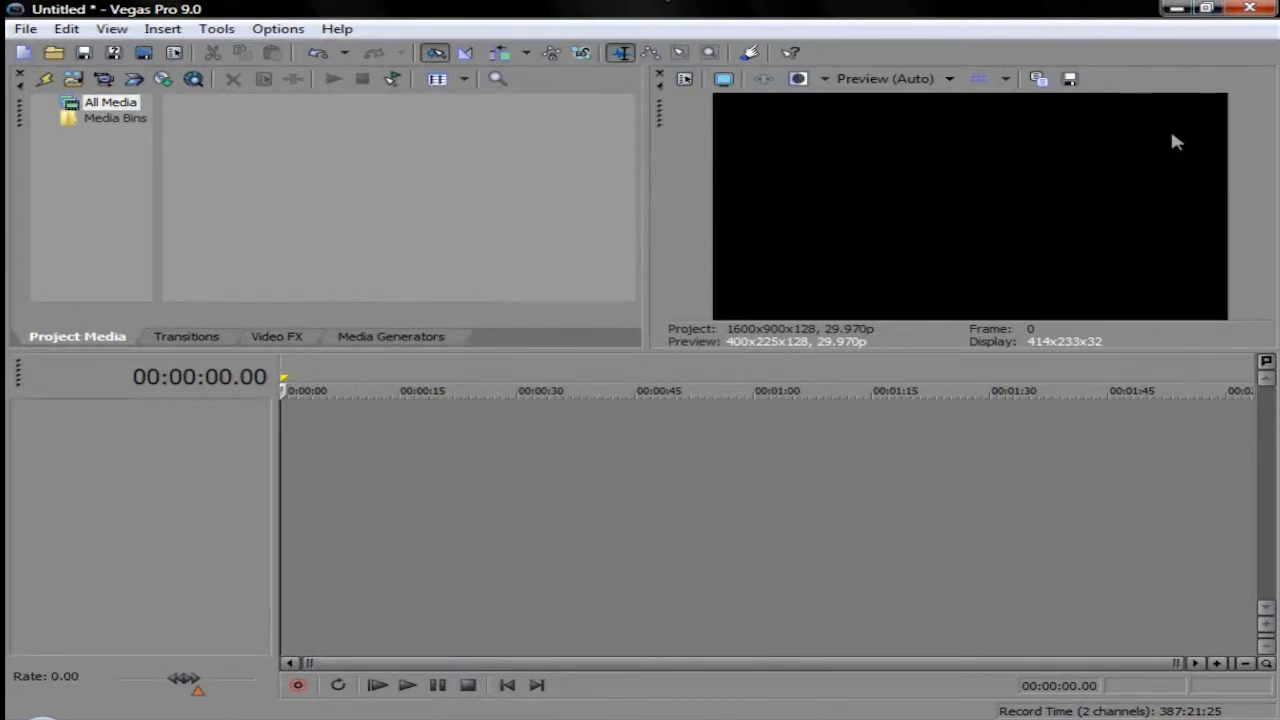
Step: Import the video file Halo Splattertage 3 from the Videos folder into the project media
click(50, 79)
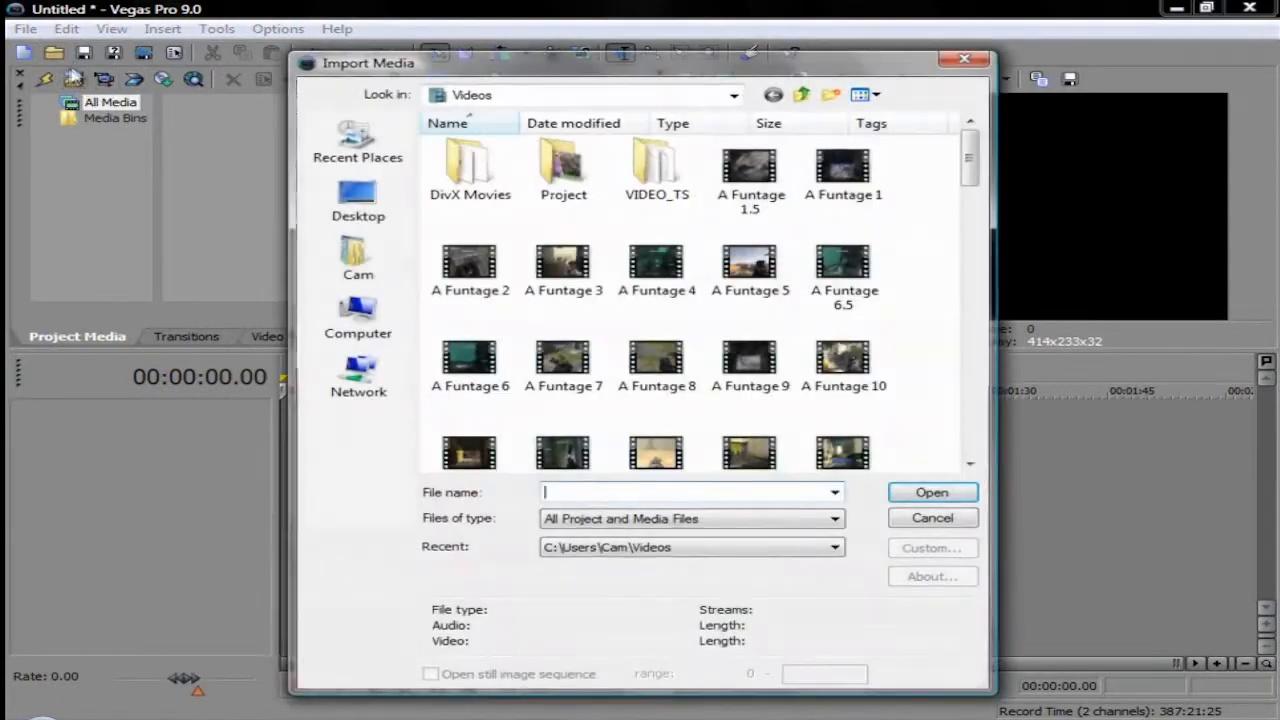
drag(970, 163, 964, 280)
drag(654, 371, 536, 314)
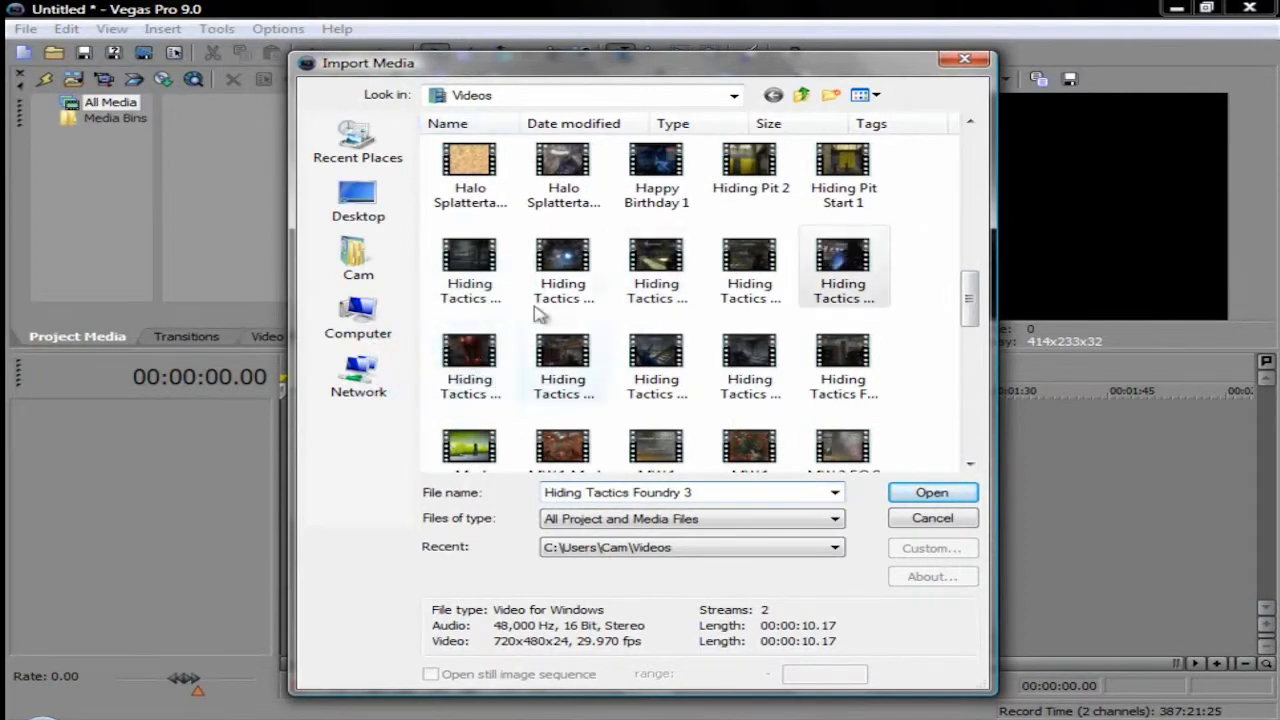
click(850, 282)
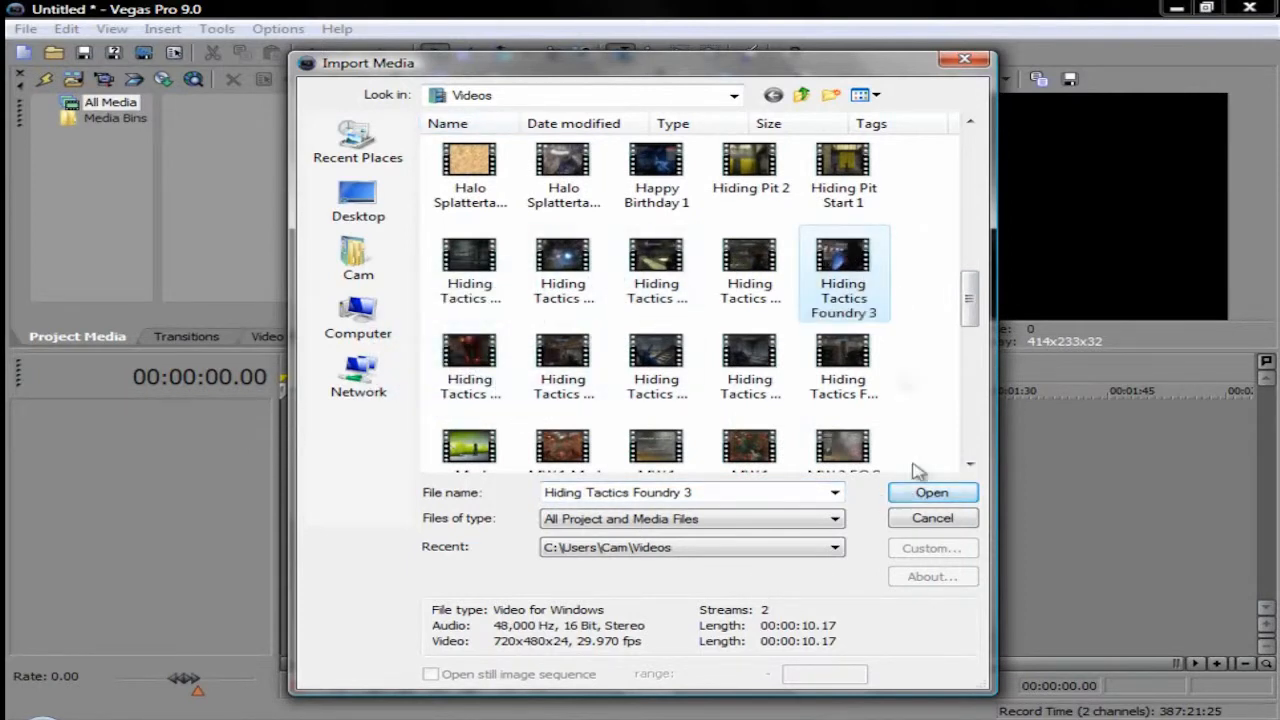
drag(968, 300, 970, 275)
click(843, 215)
click(932, 492)
Step: Place the imported clip at the very start of the timeline and move the playhead to 00:00:03.28
mouse_move(311, 431)
mouse_down()
mouse_move(345, 432)
mouse_move(291, 440)
mouse_up()
click(338, 432)
click(292, 428)
click(311, 430)
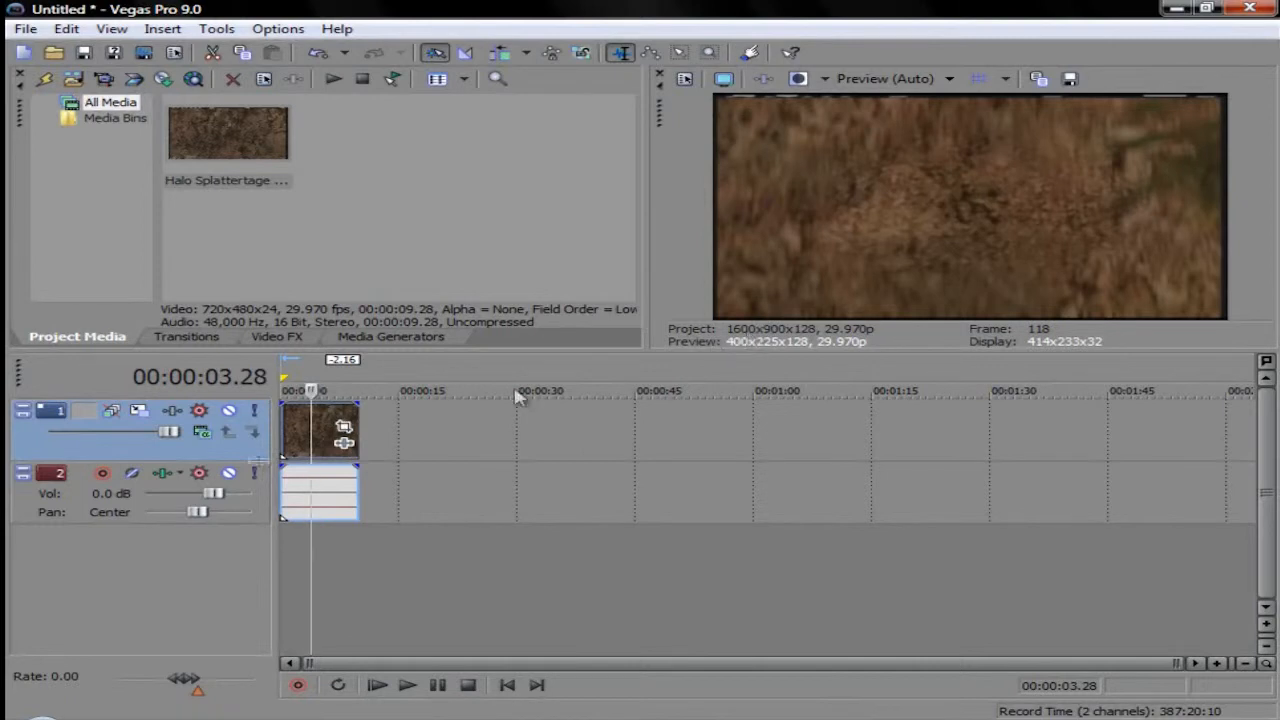
Step: Set Maintain aspect ratio to No in the clip's Event Pan/Crop settings and close them
click(344, 427)
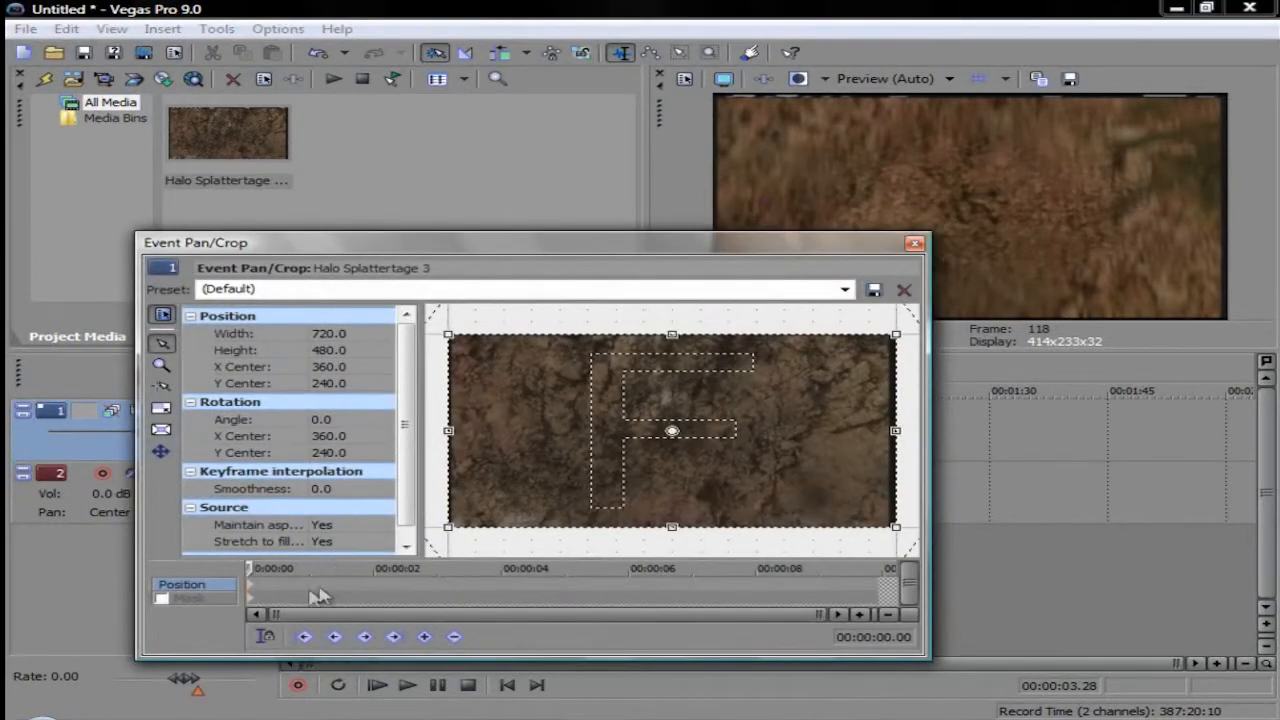
click(300, 527)
click(330, 527)
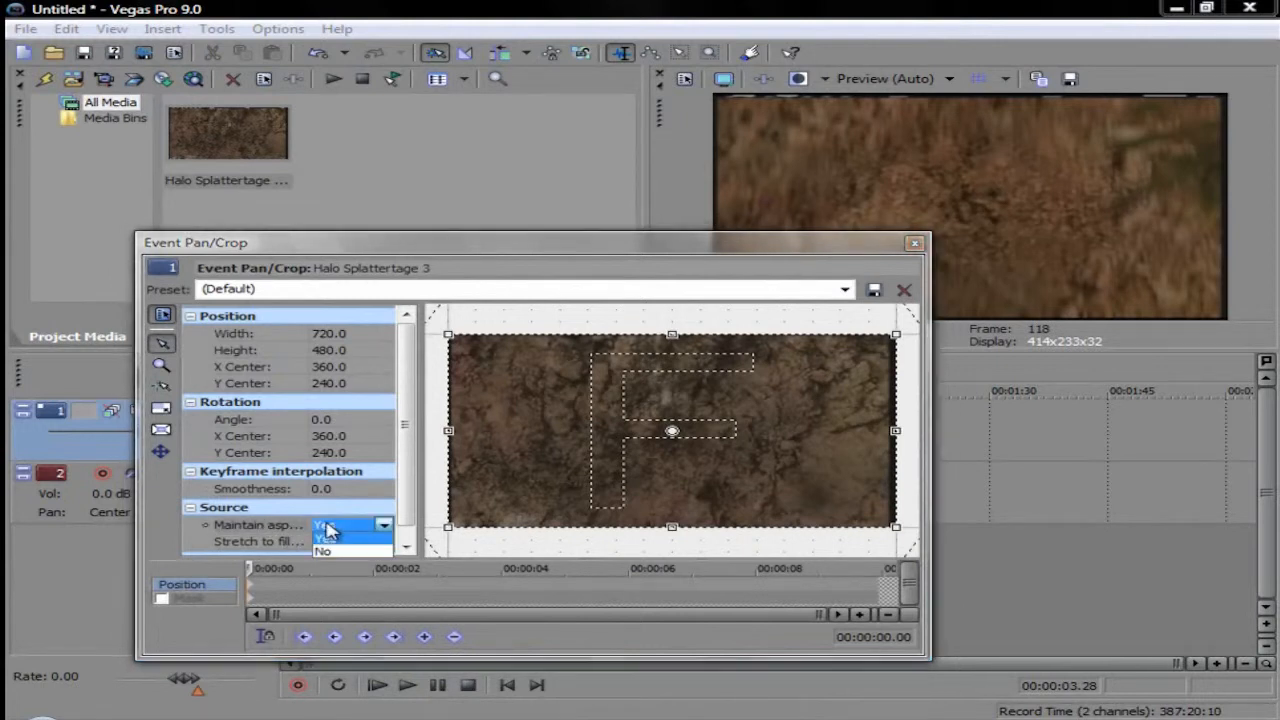
click(322, 550)
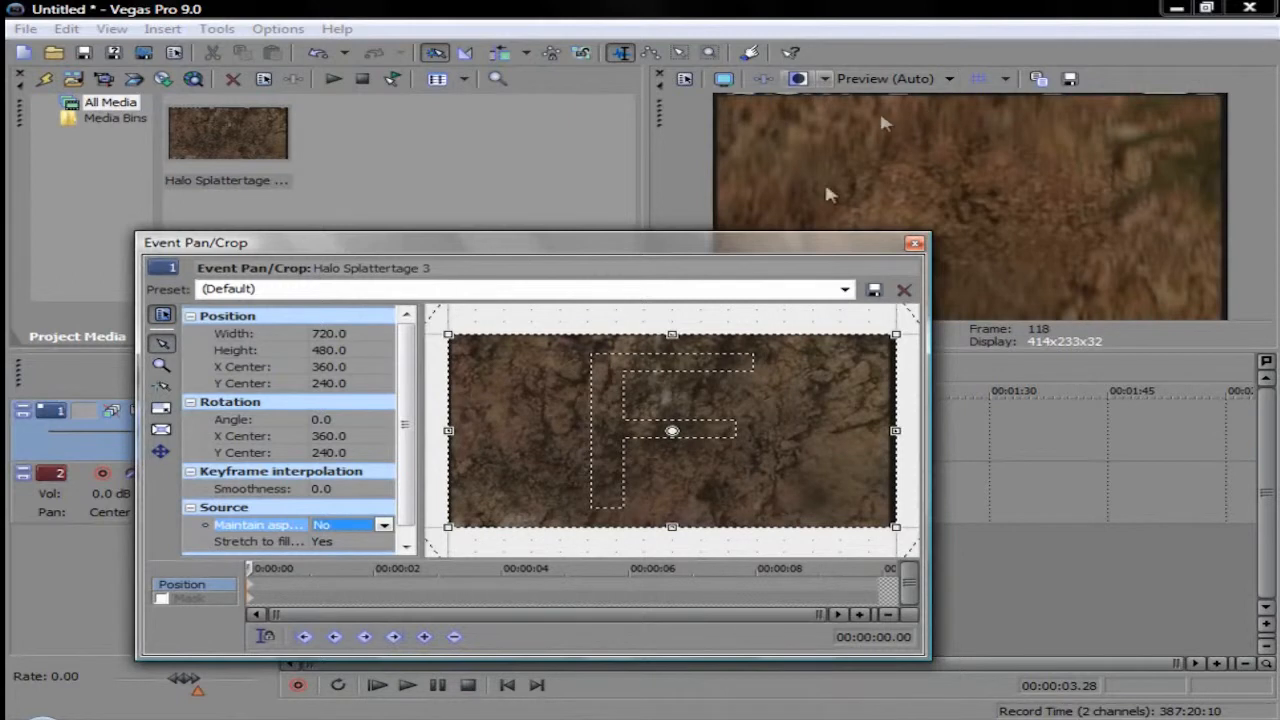
click(914, 243)
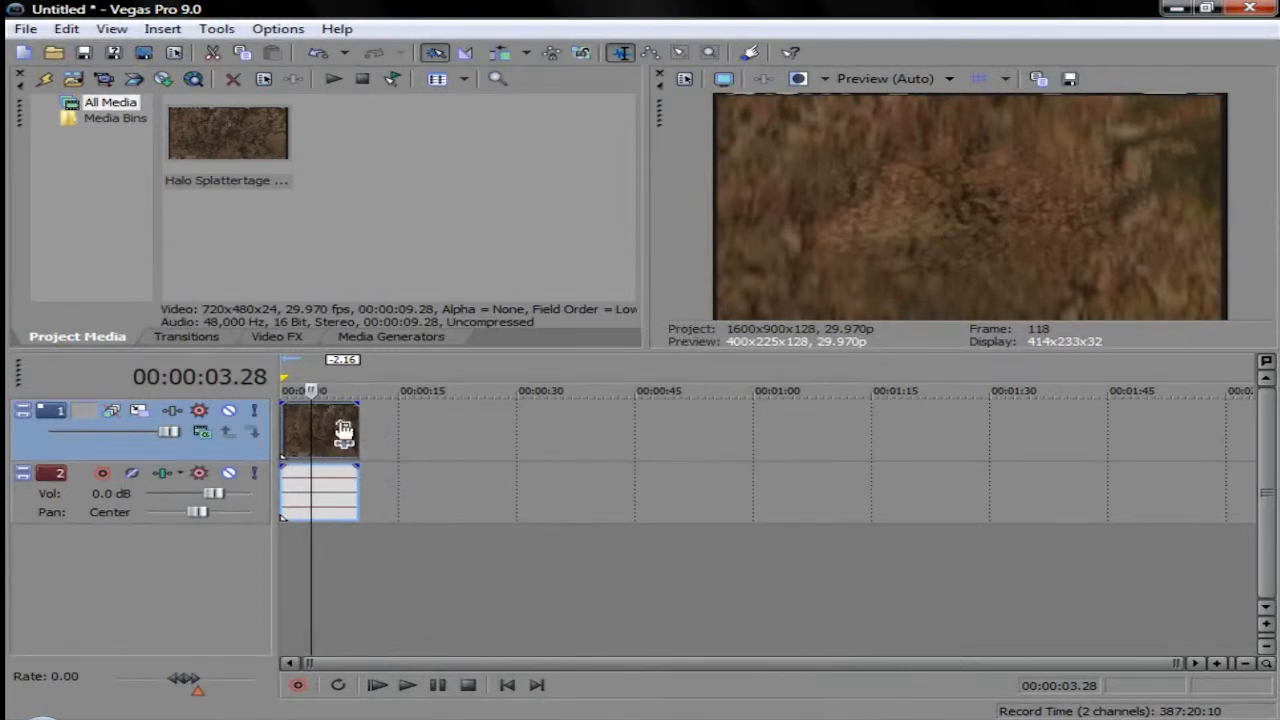
Step: Shrink the clip's Event Pan/Crop frame to about 702 by 463 and centre it on the image
click(344, 428)
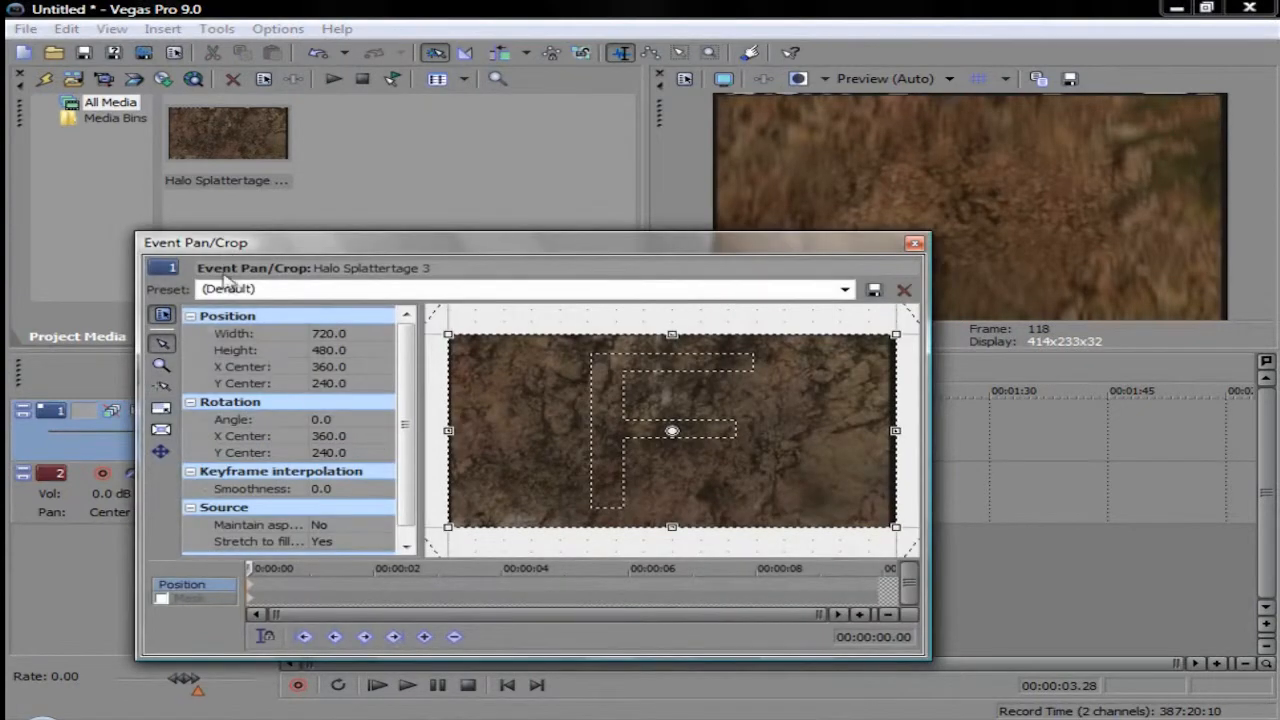
drag(450, 335, 455, 339)
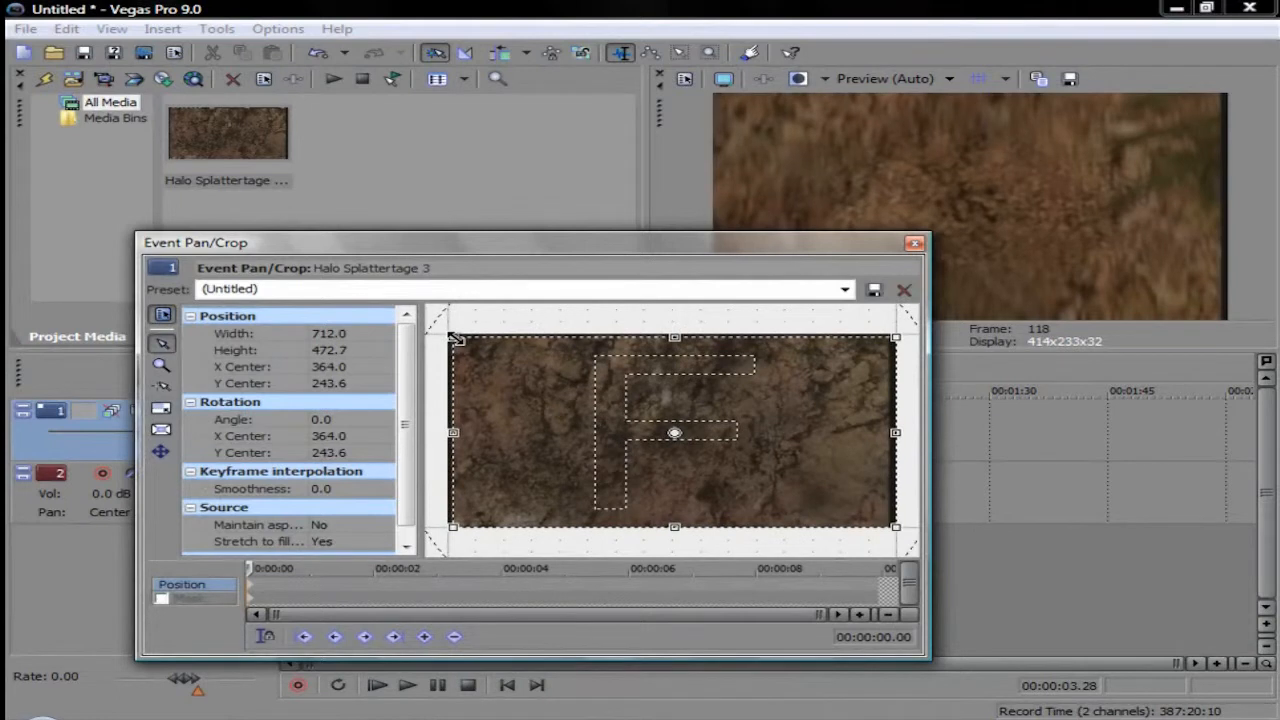
right_click(504, 378)
click(606, 415)
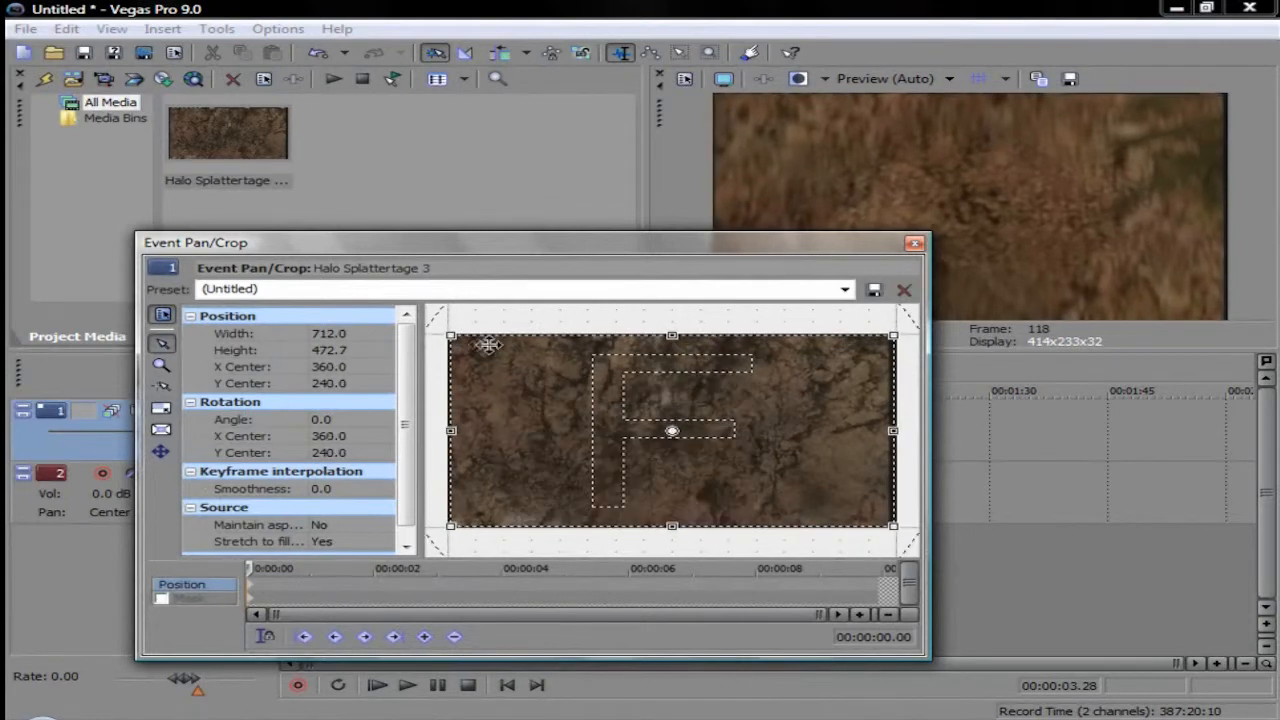
drag(451, 336, 457, 339)
right_click(484, 370)
click(540, 414)
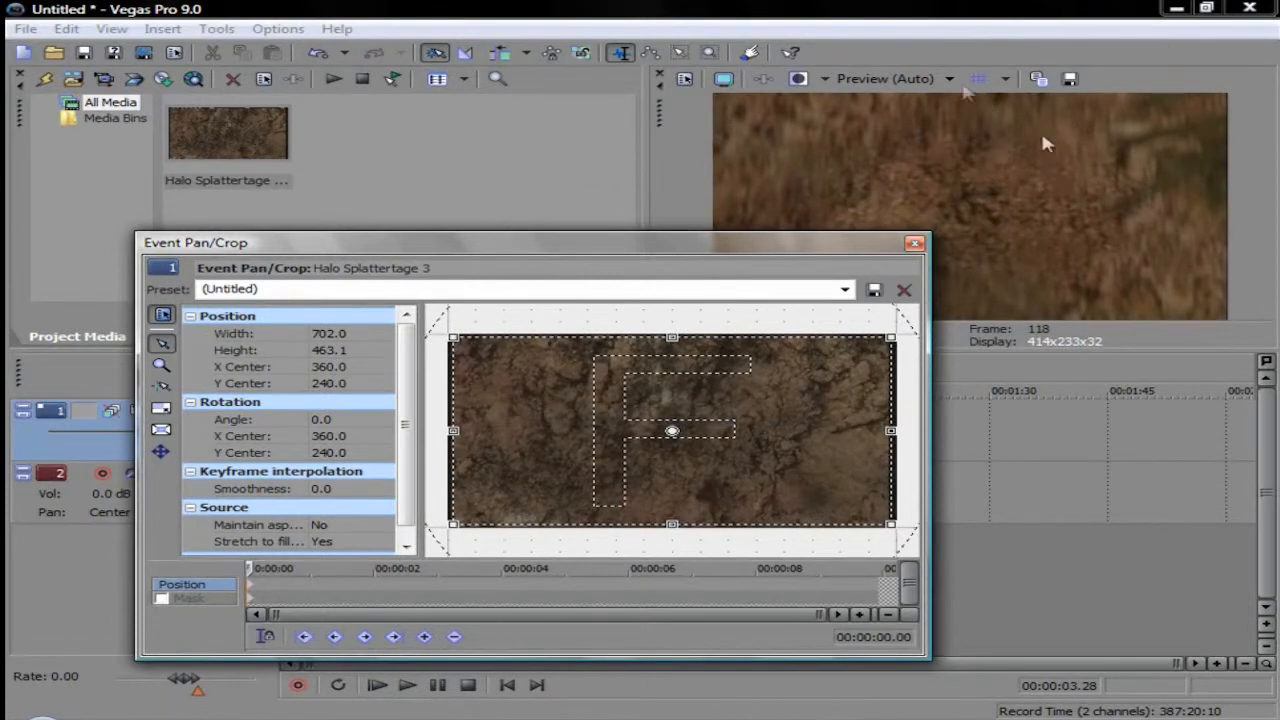
Step: Try to save the crop as a preset named size, and apply the Size preset to the clip
click(548, 288)
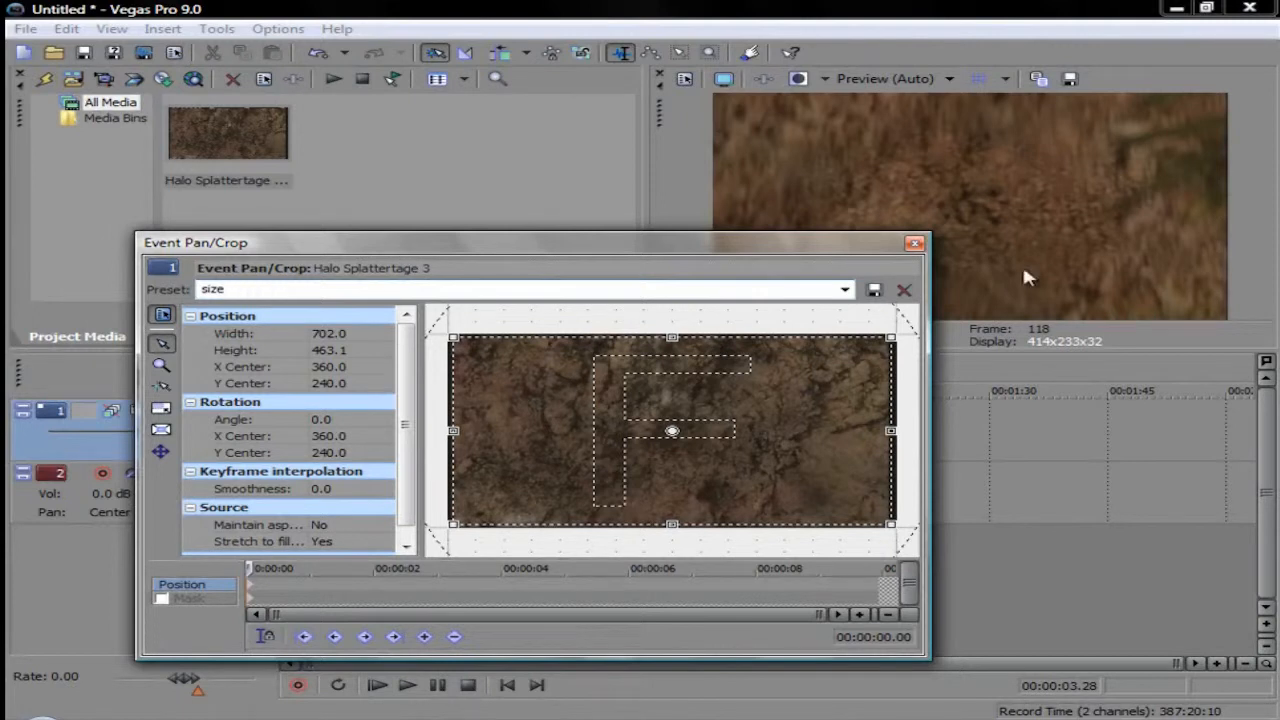
click(873, 290)
click(845, 290)
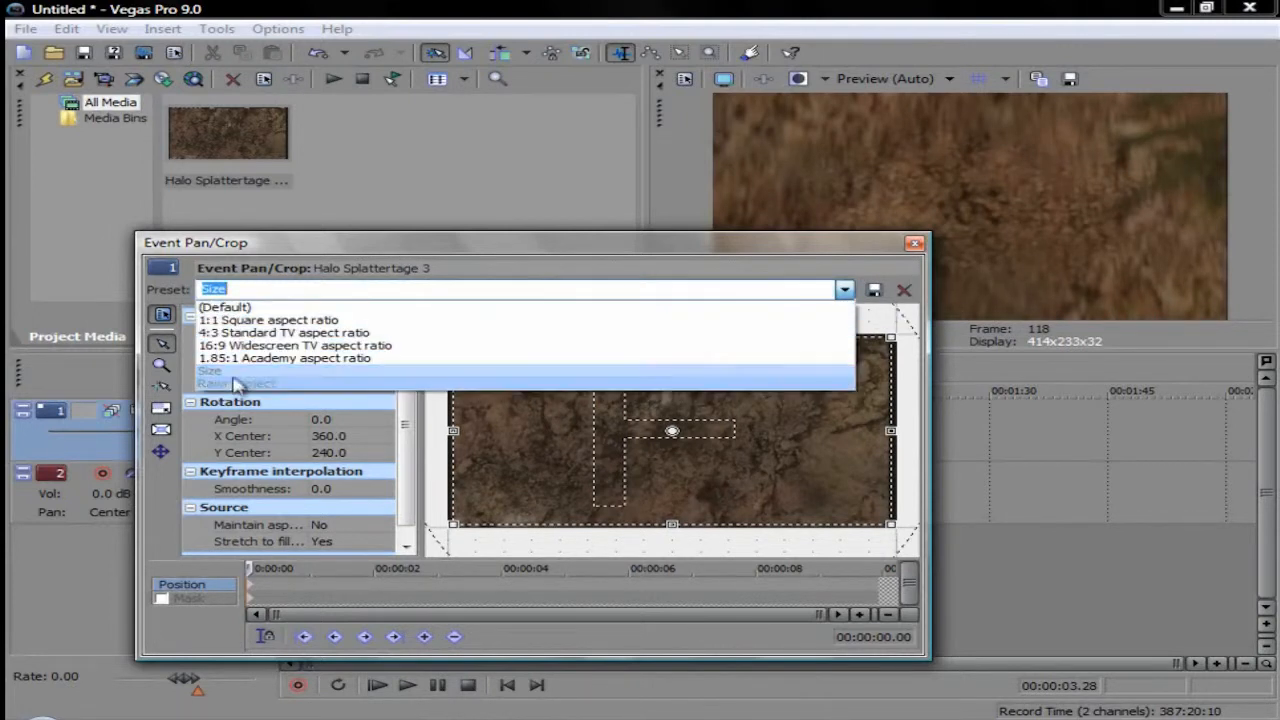
click(636, 245)
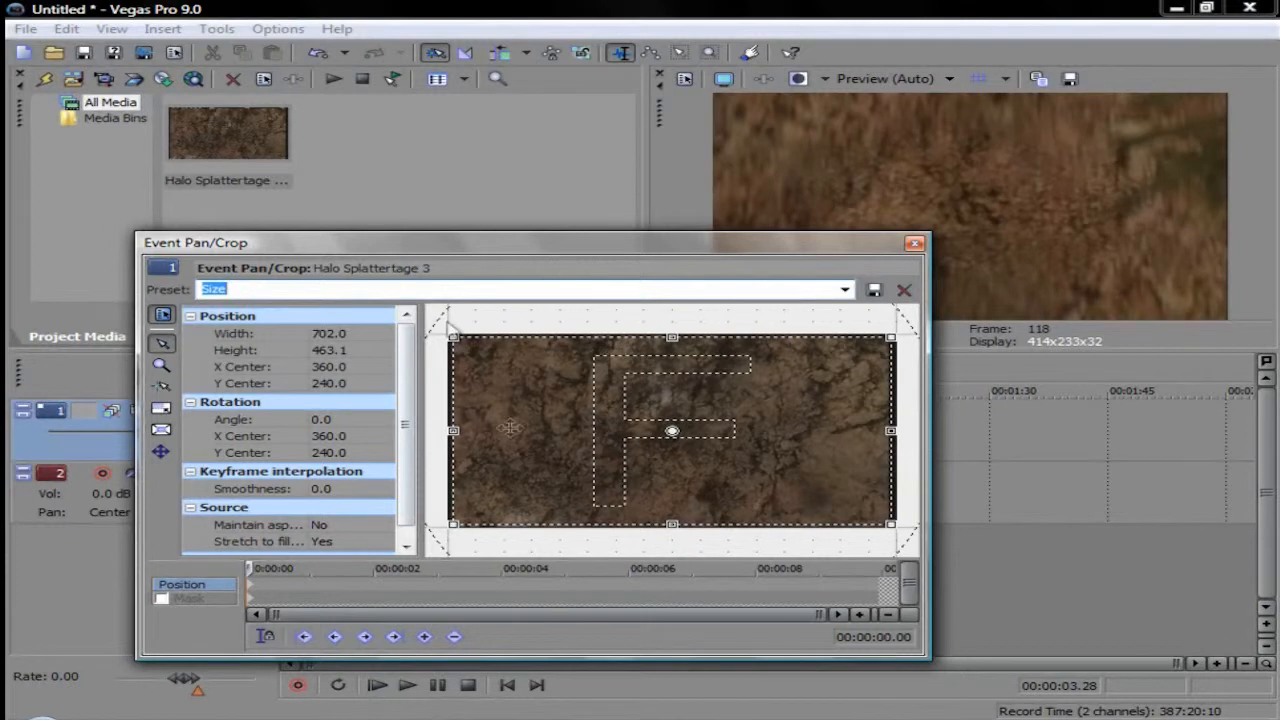
click(845, 289)
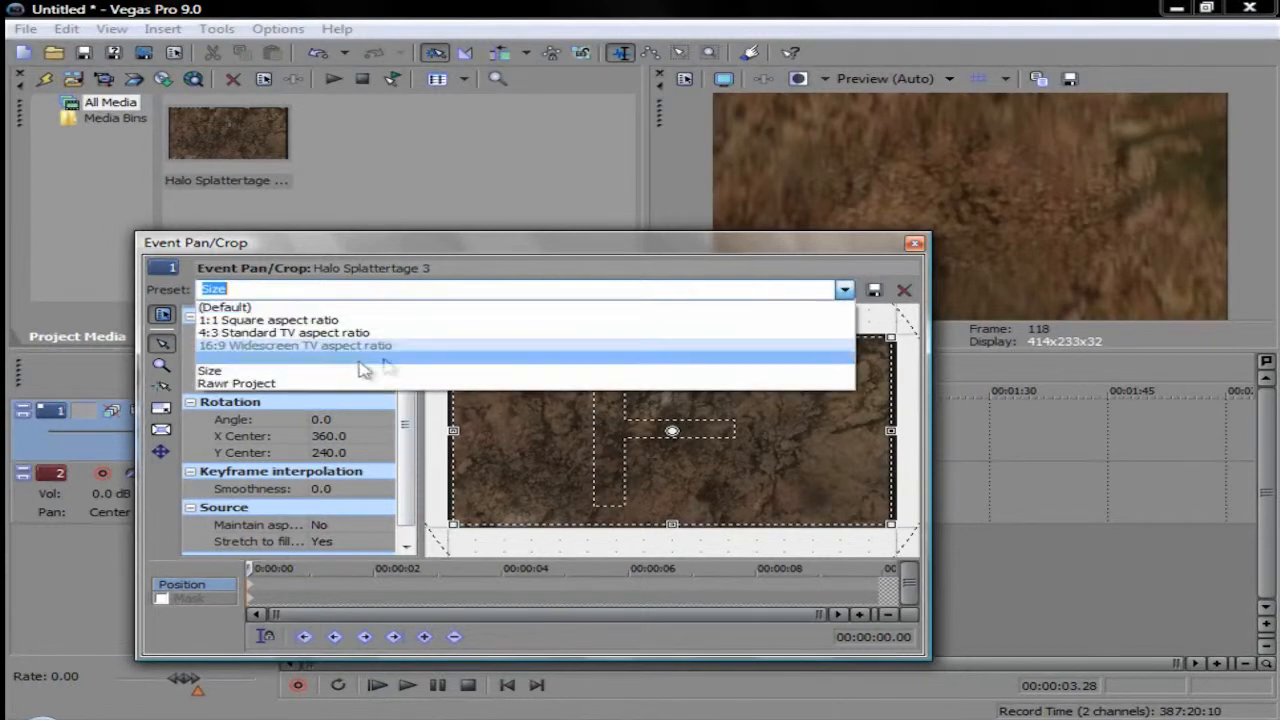
click(340, 375)
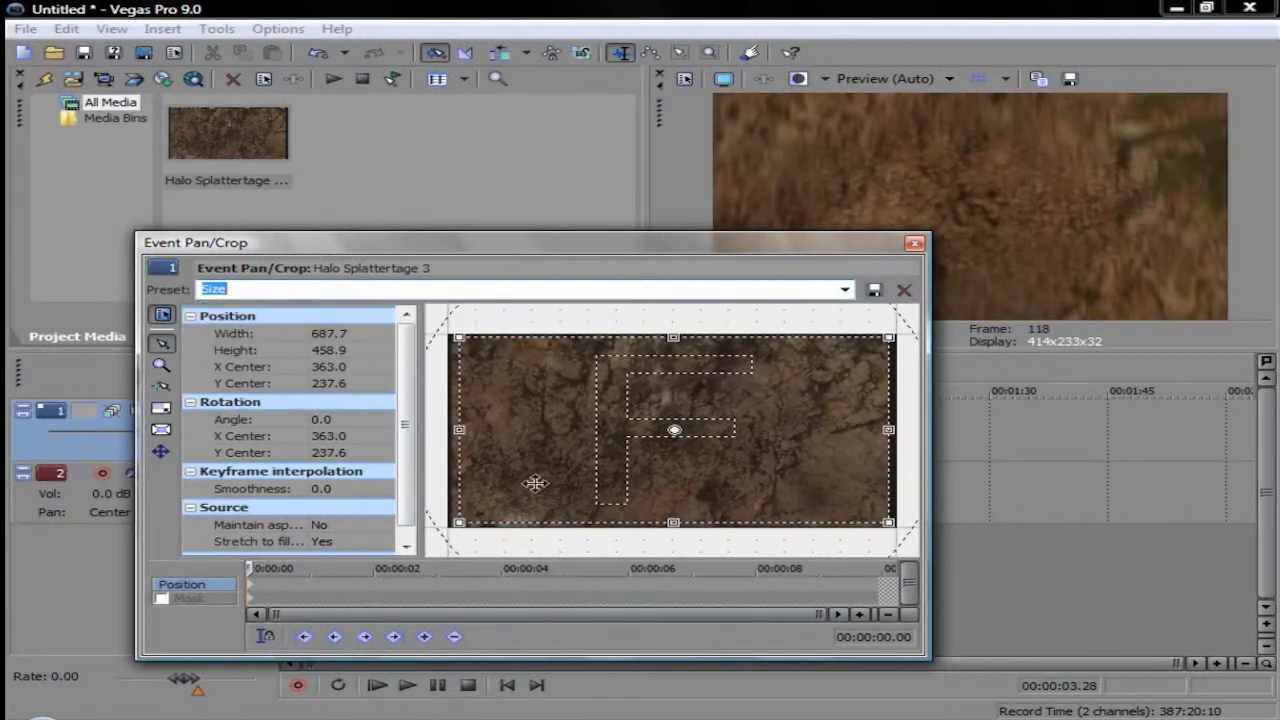
Step: Close the Event Pan/Crop settings and delete the Halo Splattertage clip from the timeline
click(915, 246)
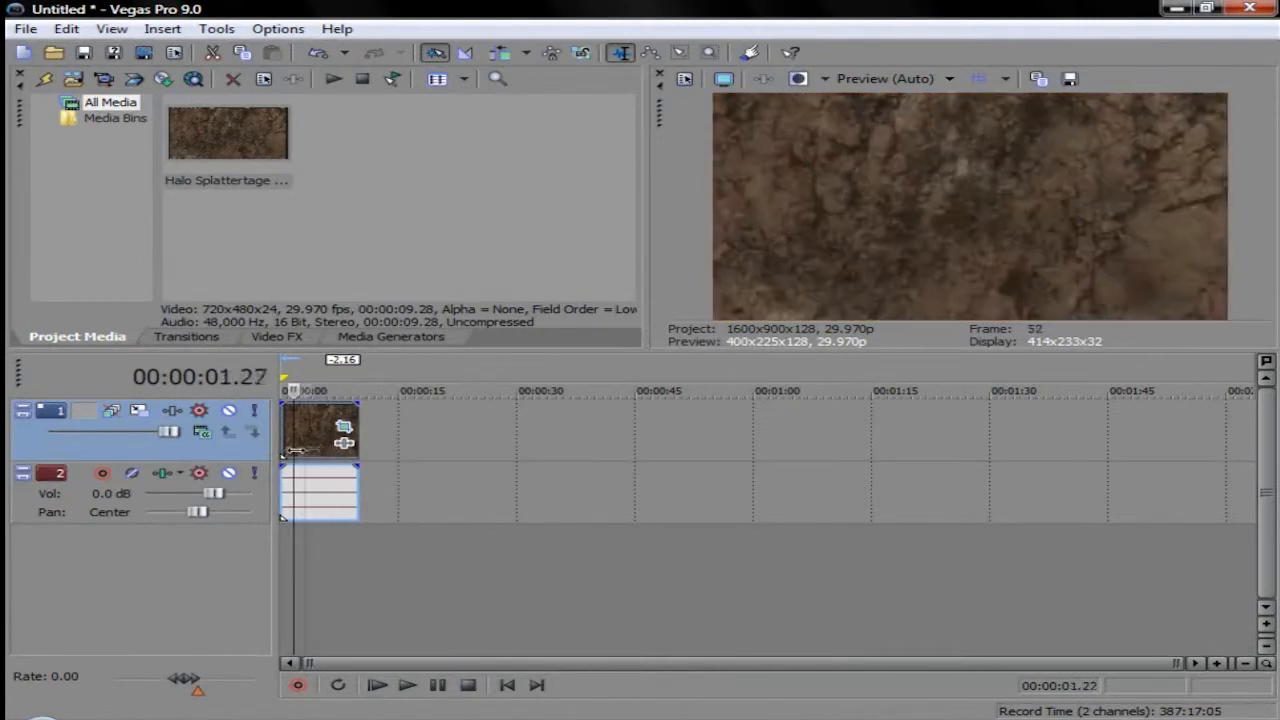
key(Delete)
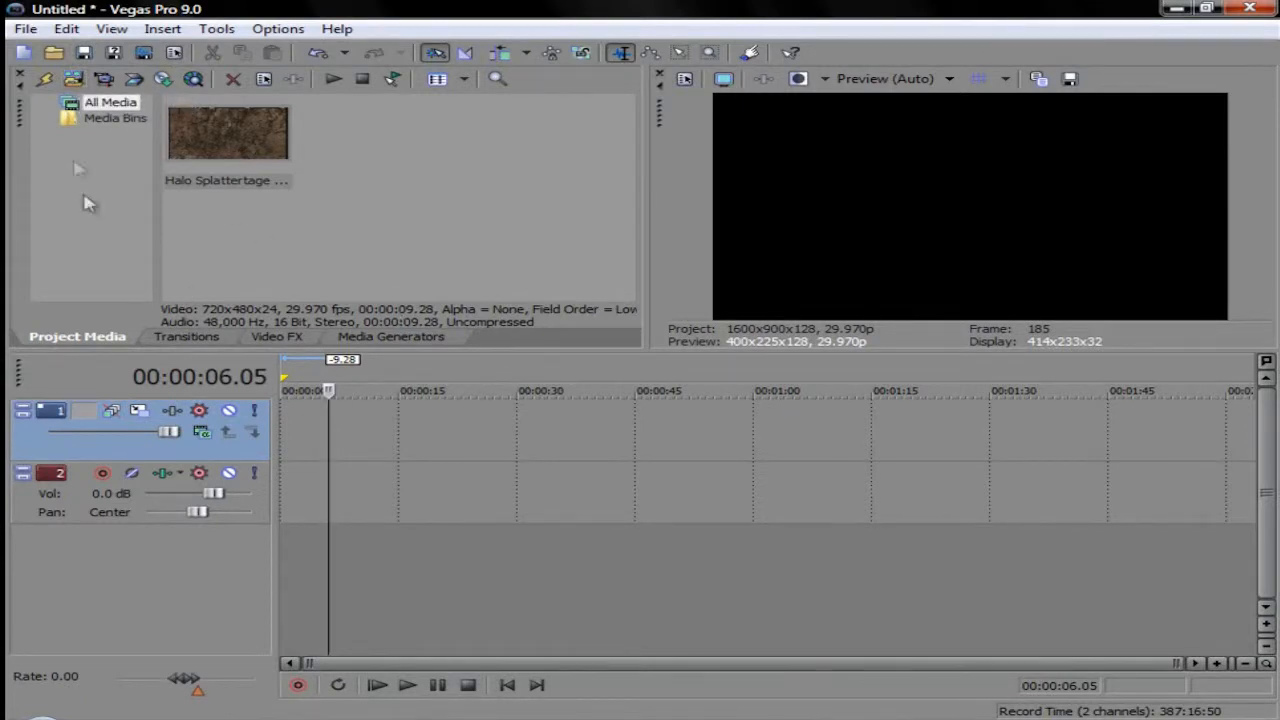
Step: Import the A Funtage 1 video from the Videos folder and place it at the very start of the timeline
click(72, 81)
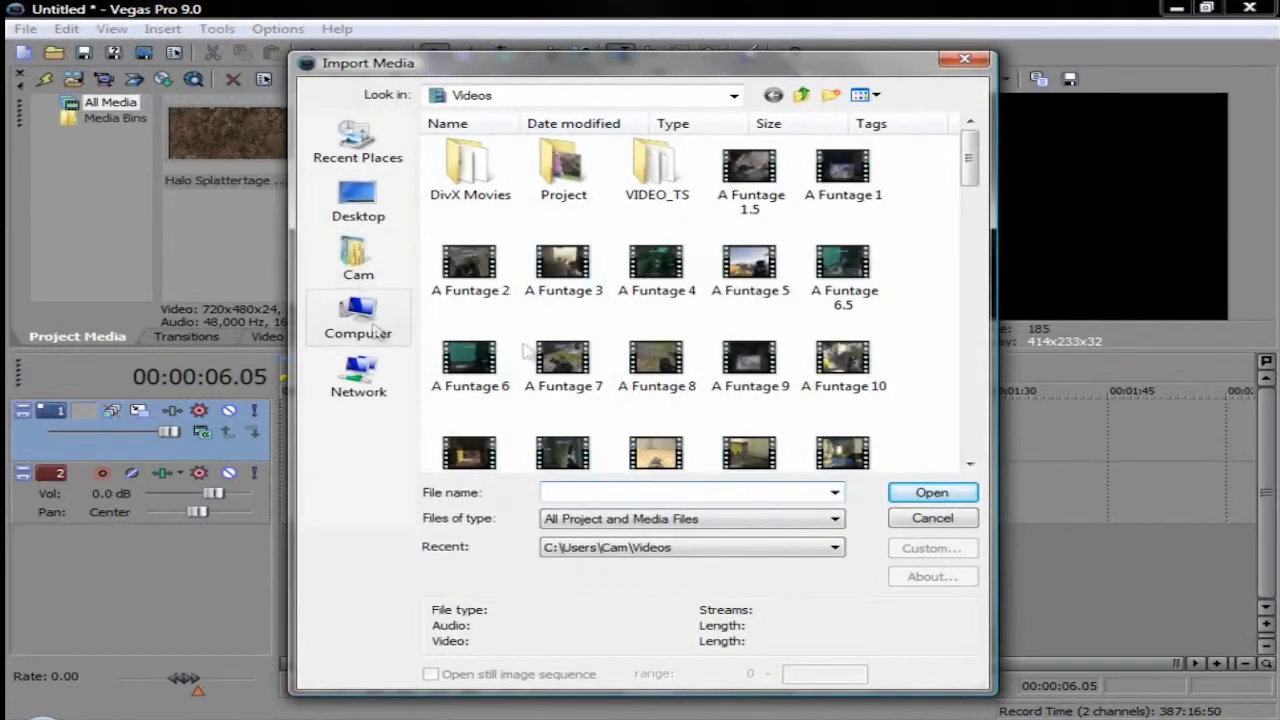
click(734, 97)
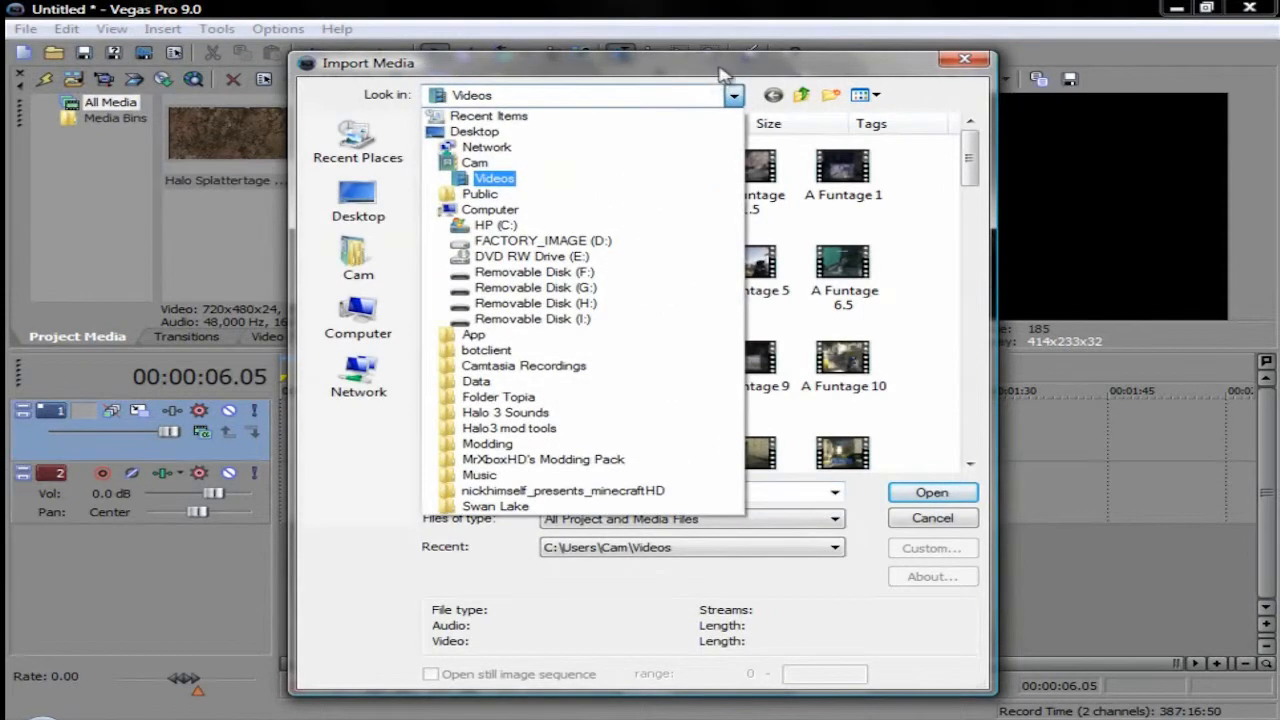
click(724, 75)
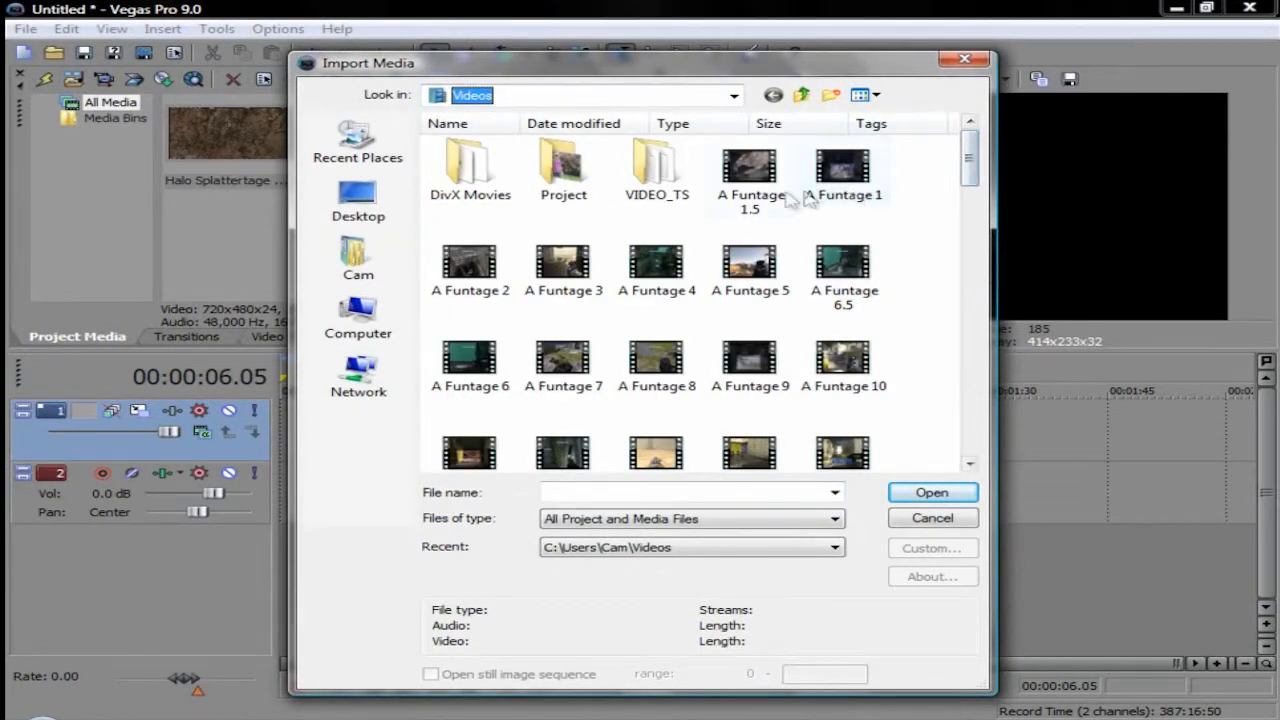
click(748, 190)
click(870, 193)
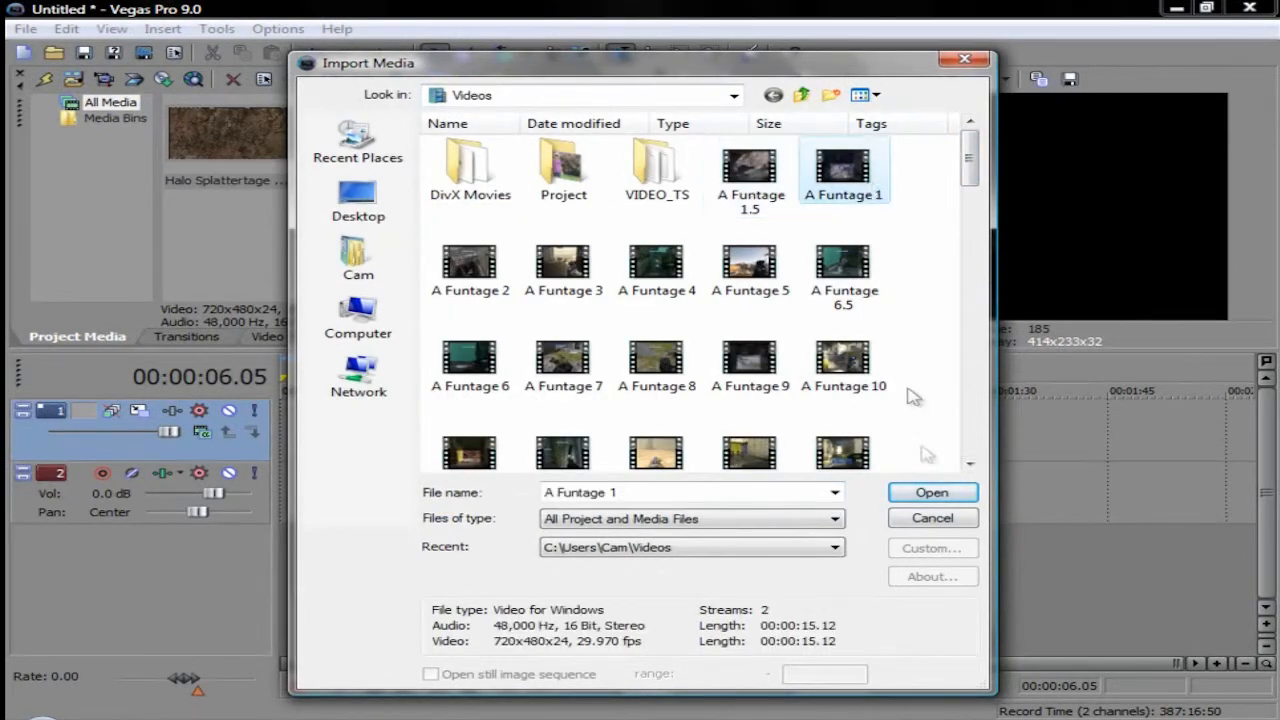
click(962, 499)
drag(228, 133, 281, 428)
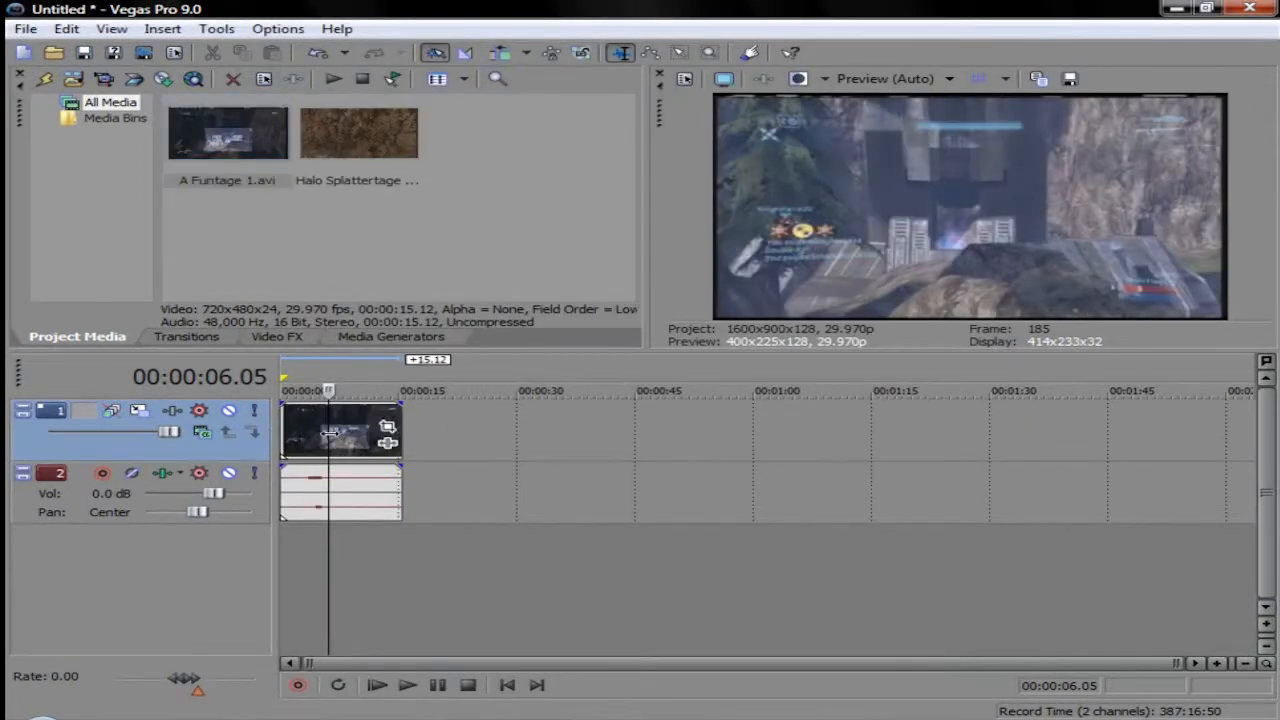
Step: Scrub and play through the A Funtage 1 clip to examine its opening seconds and where the action begins
click(299, 432)
click(281, 428)
click(292, 428)
click(339, 430)
click(363, 432)
click(372, 433)
click(402, 436)
click(325, 432)
click(282, 430)
click(409, 686)
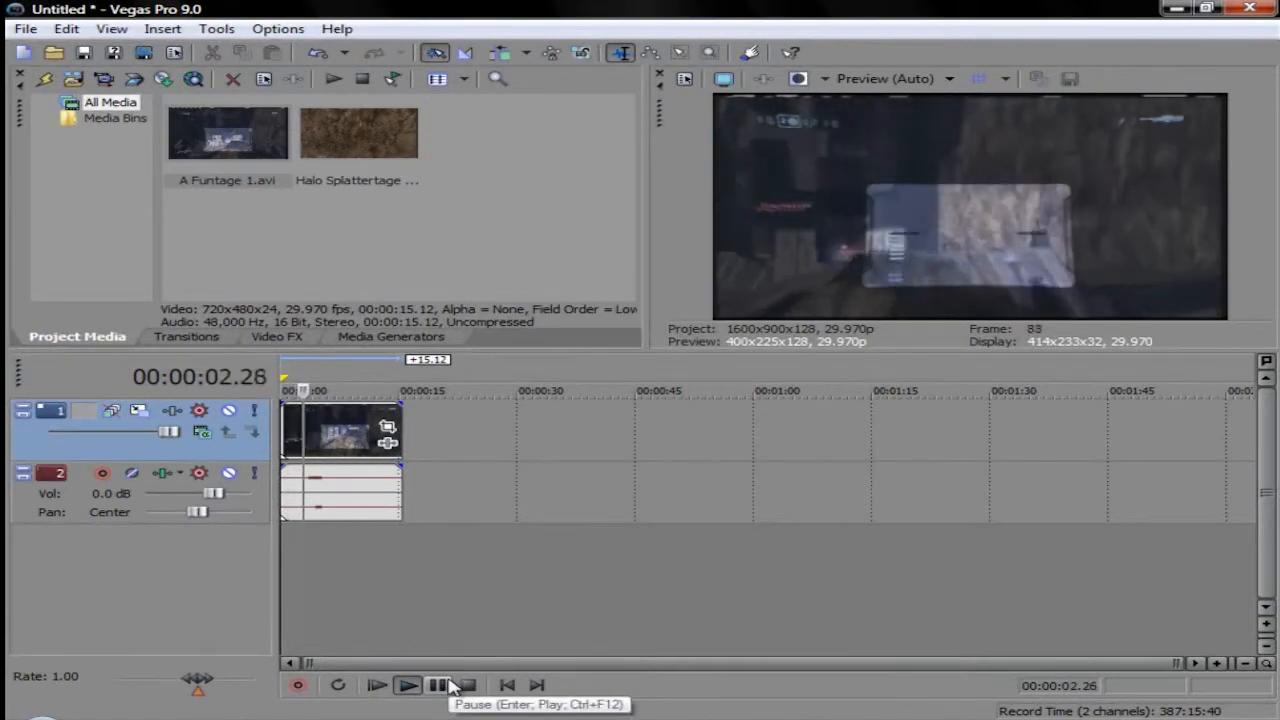
click(442, 685)
click(323, 436)
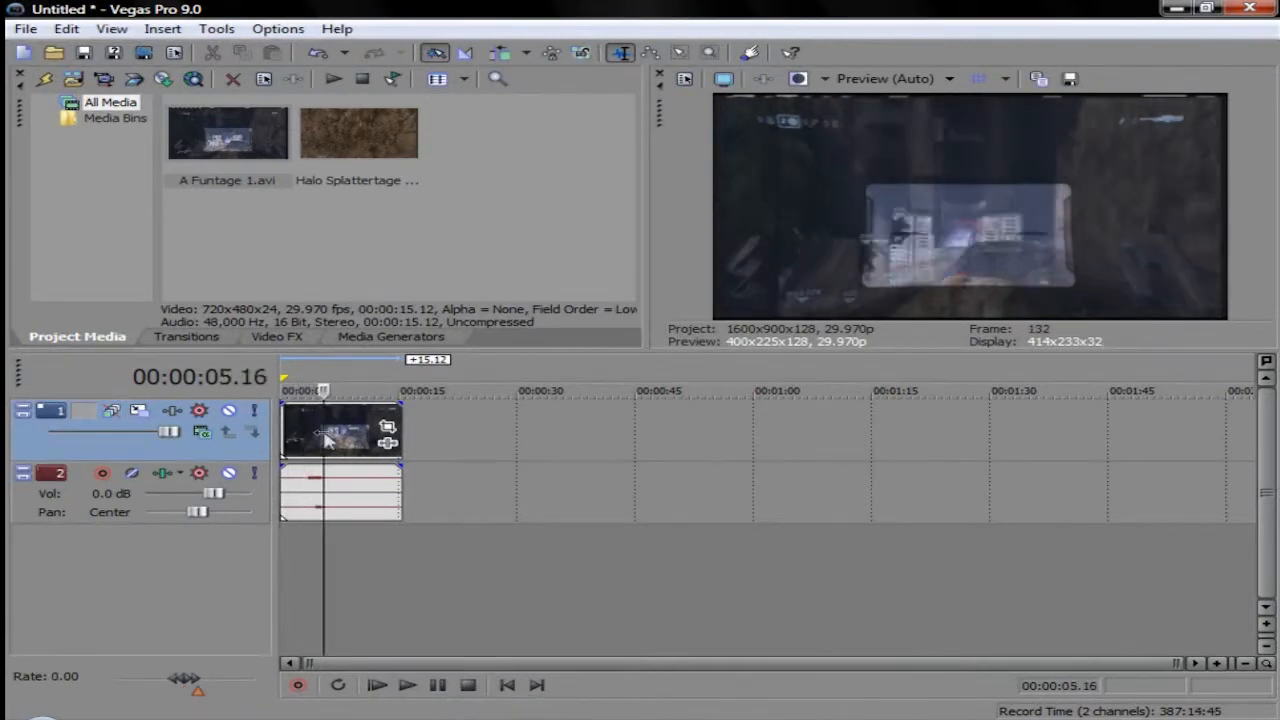
Step: Trim about two seconds off the beginning of the A Funtage 1 clip, fine-tuning the cut by one frame
drag(287, 426, 300, 450)
scroll(318, 475, up, 5)
scroll(318, 473, down, 3)
scroll(320, 472, up, 3)
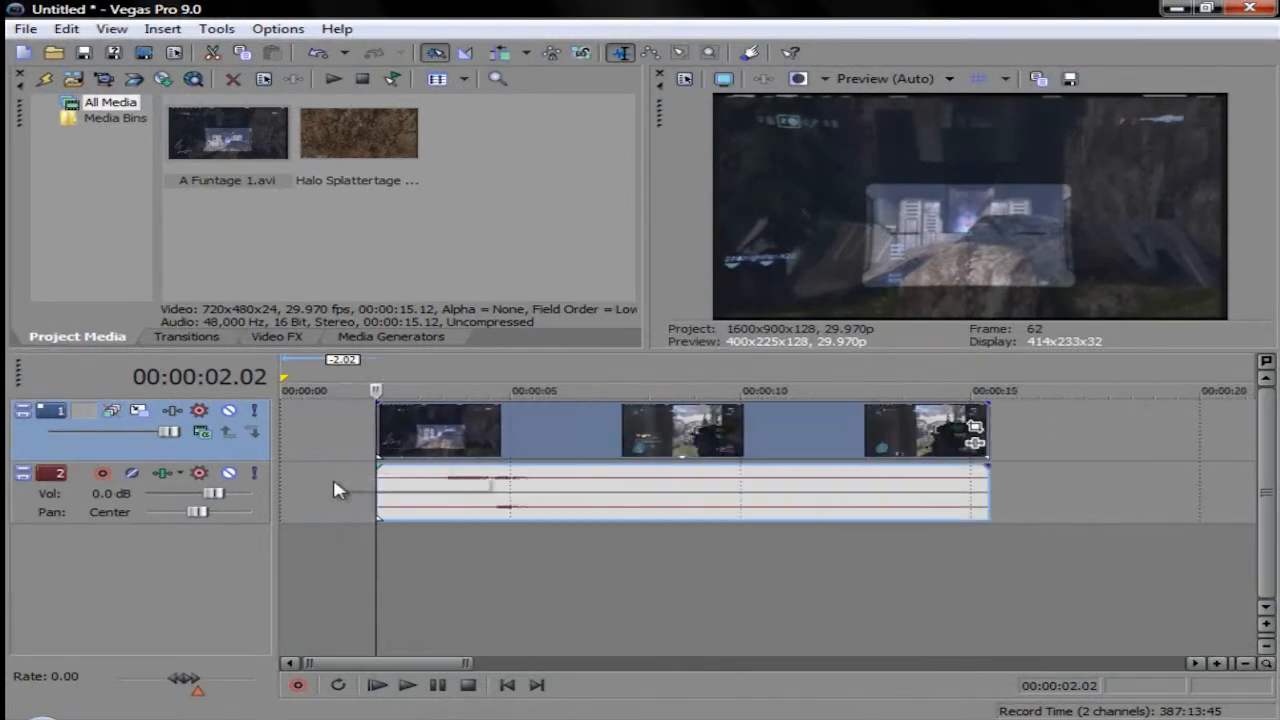
scroll(336, 490, up, 2)
click(488, 425)
mouse_move(463, 428)
mouse_down()
mouse_move(443, 429)
mouse_move(470, 434)
mouse_up()
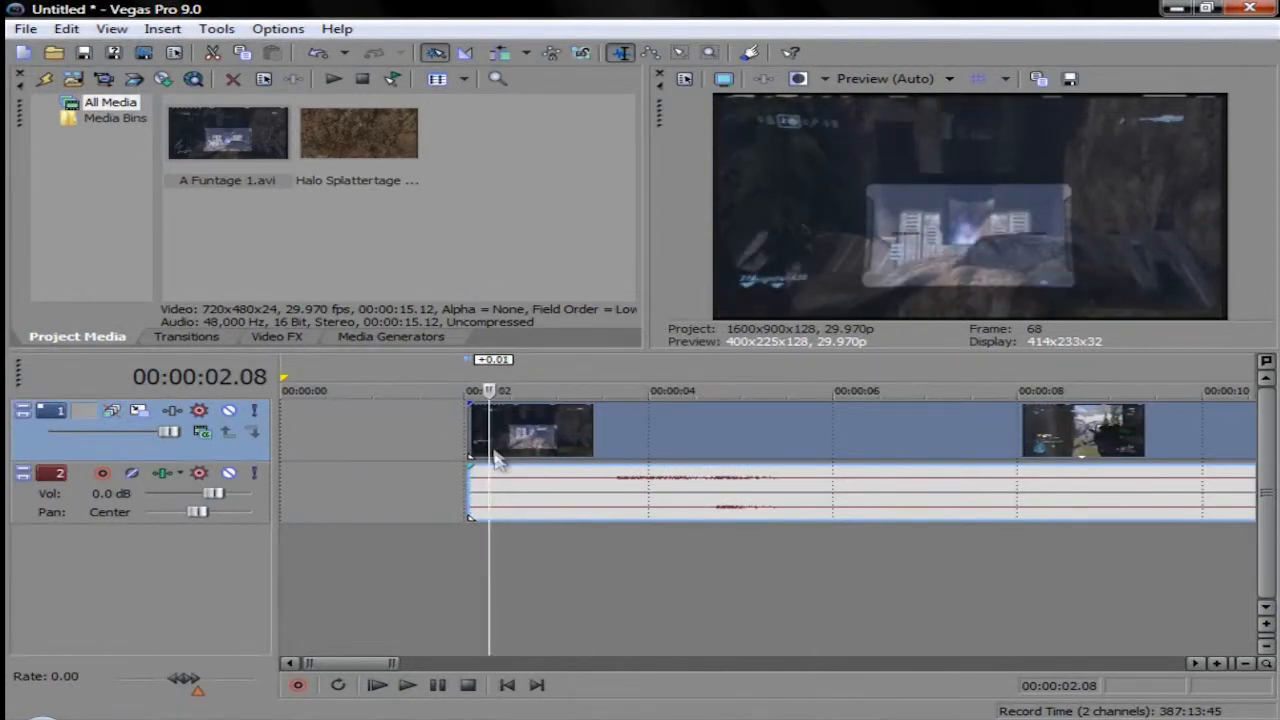
Step: Move the trimmed A Funtage 1 clip back to the very start of the timeline
drag(610, 431, 367, 407)
scroll(600, 557, down, 4)
scroll(400, 494, up, 2)
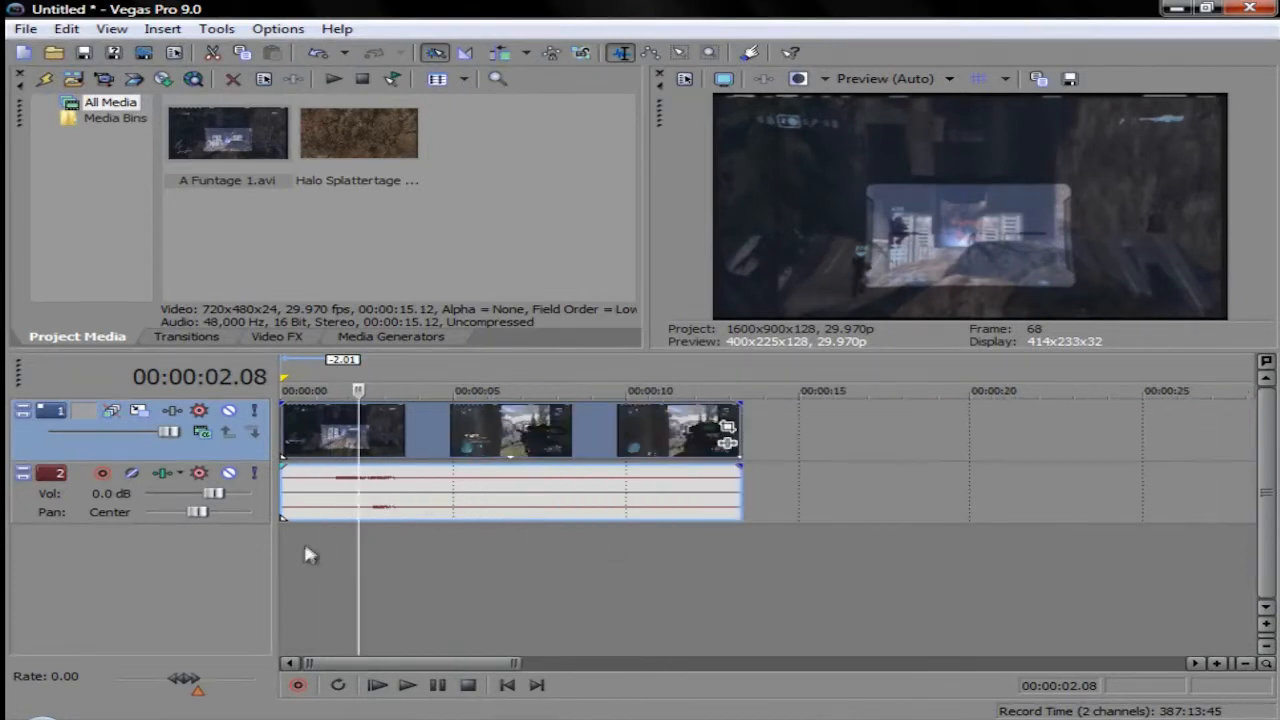
Step: Try reversing the A Funtage 1 video clip, and reverse it again to restore its forward playback
click(330, 489)
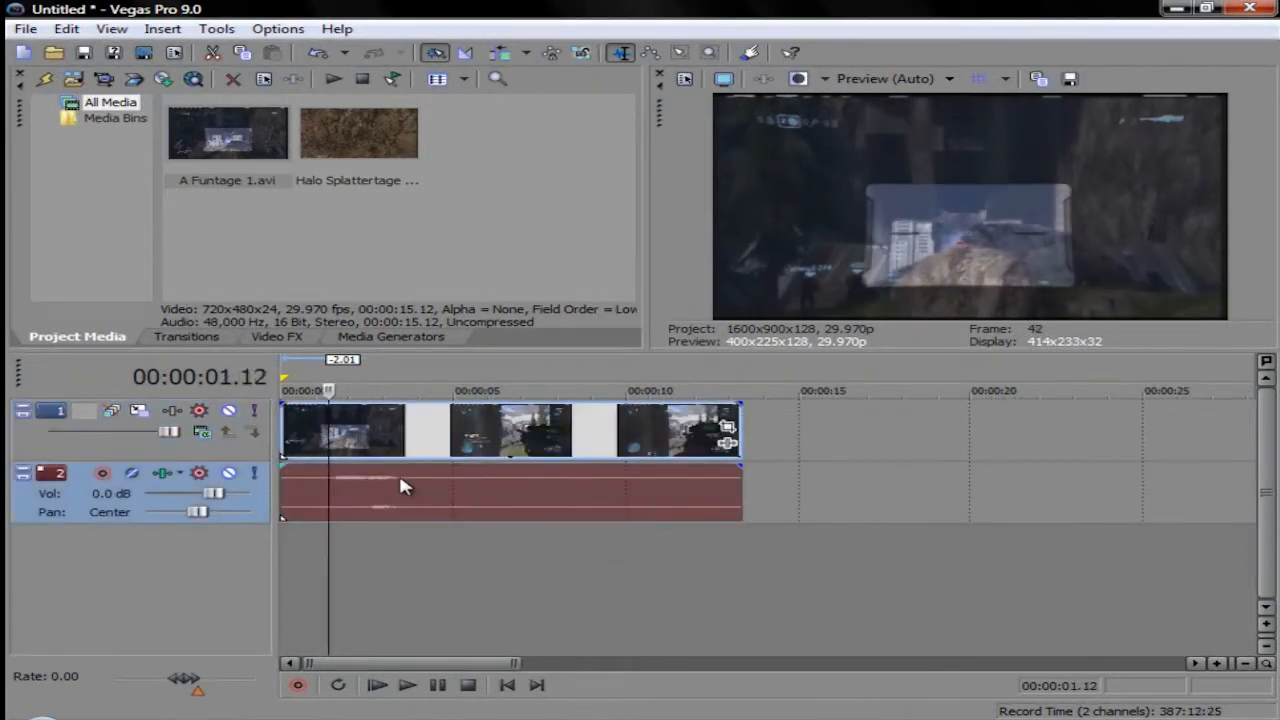
right_click(437, 426)
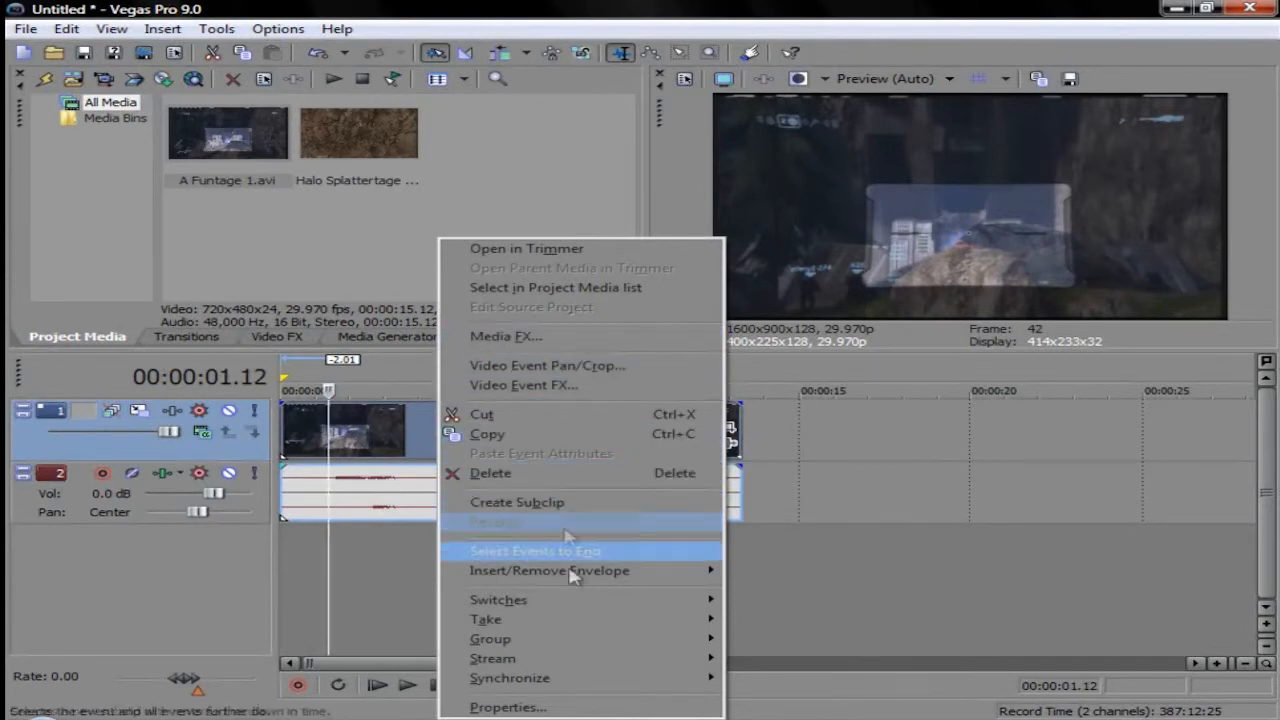
click(509, 522)
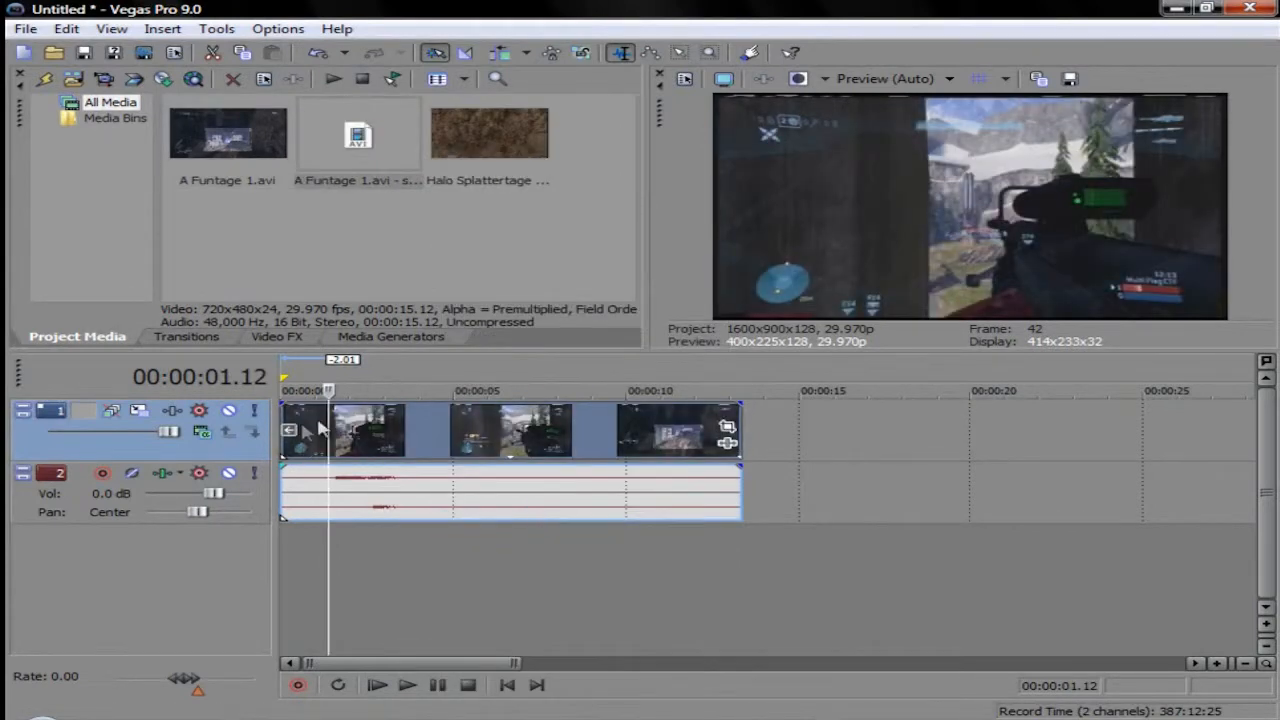
drag(329, 428, 250, 420)
right_click(577, 439)
click(694, 522)
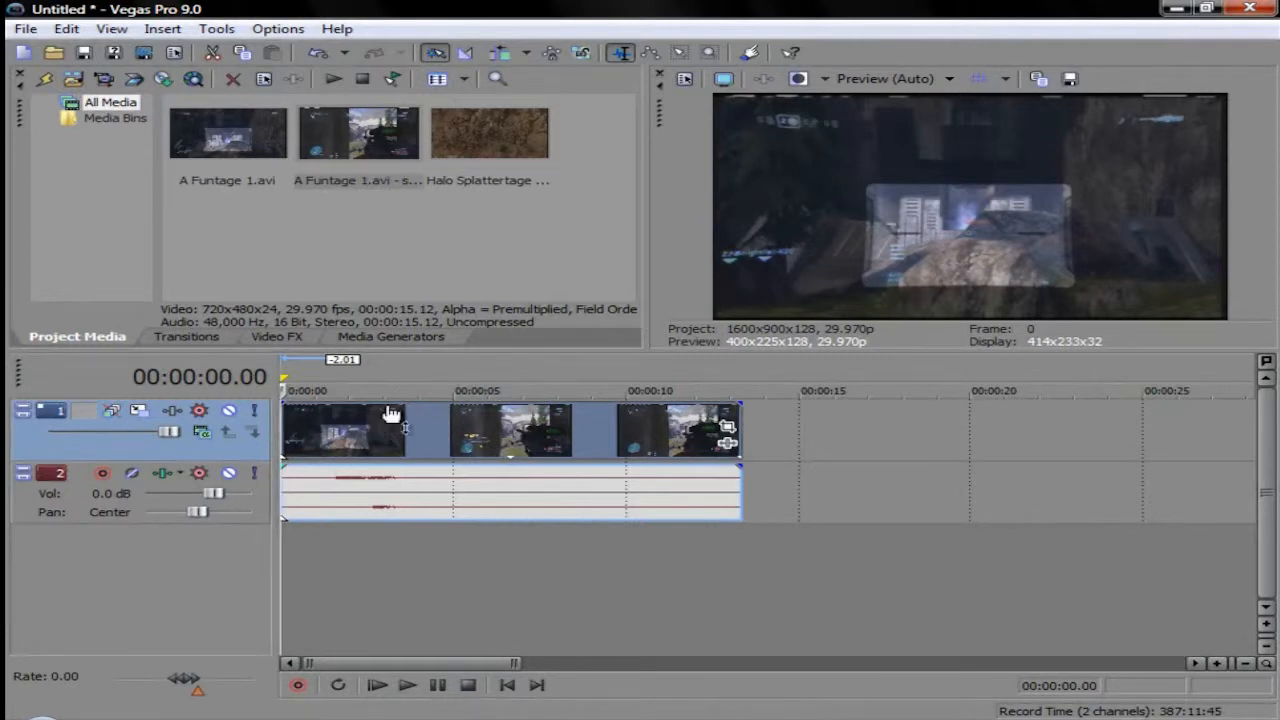
Step: Scrub through the trimmed clip to examine the action and look for a suitable cut point around its middle
click(322, 436)
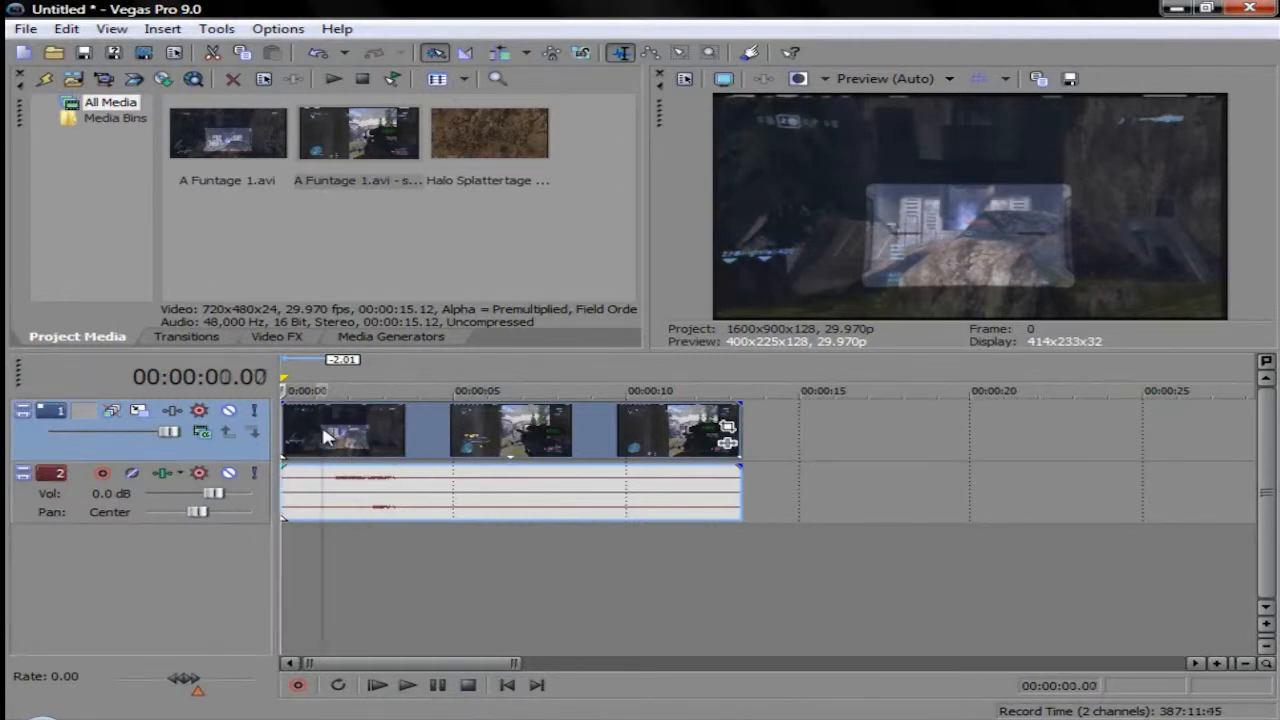
click(451, 428)
click(517, 430)
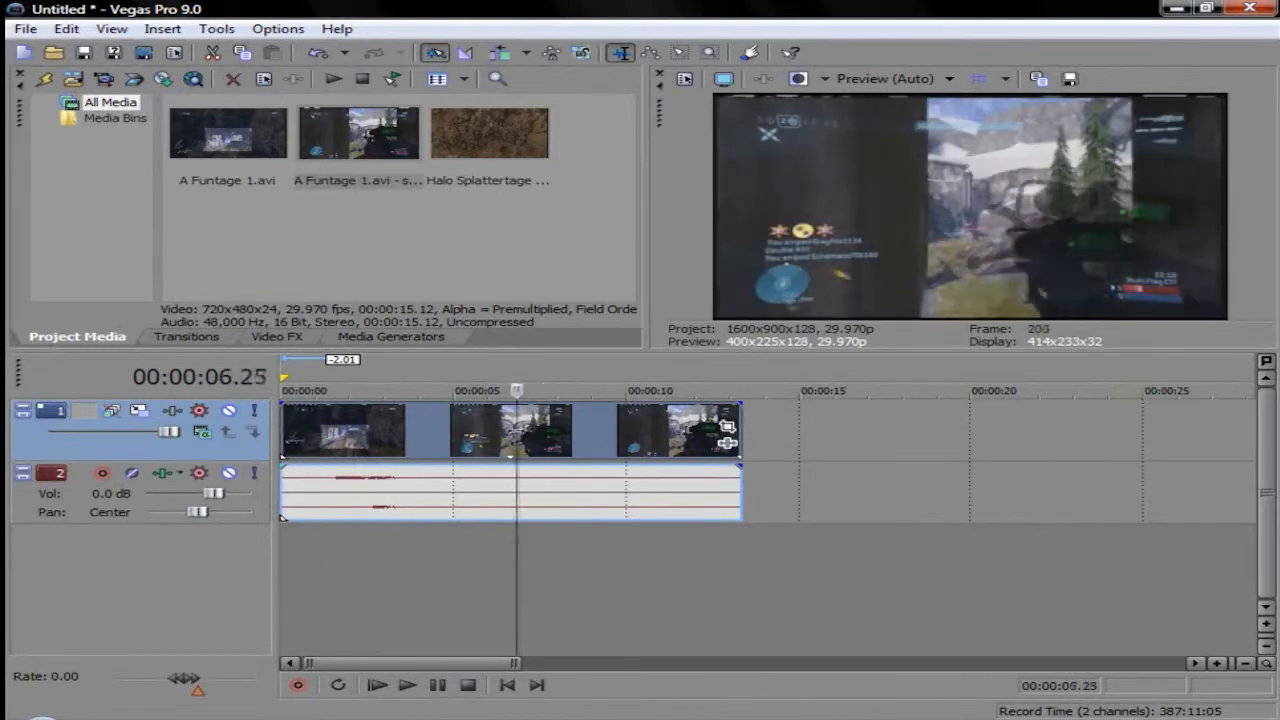
click(562, 431)
click(579, 432)
click(634, 434)
click(654, 434)
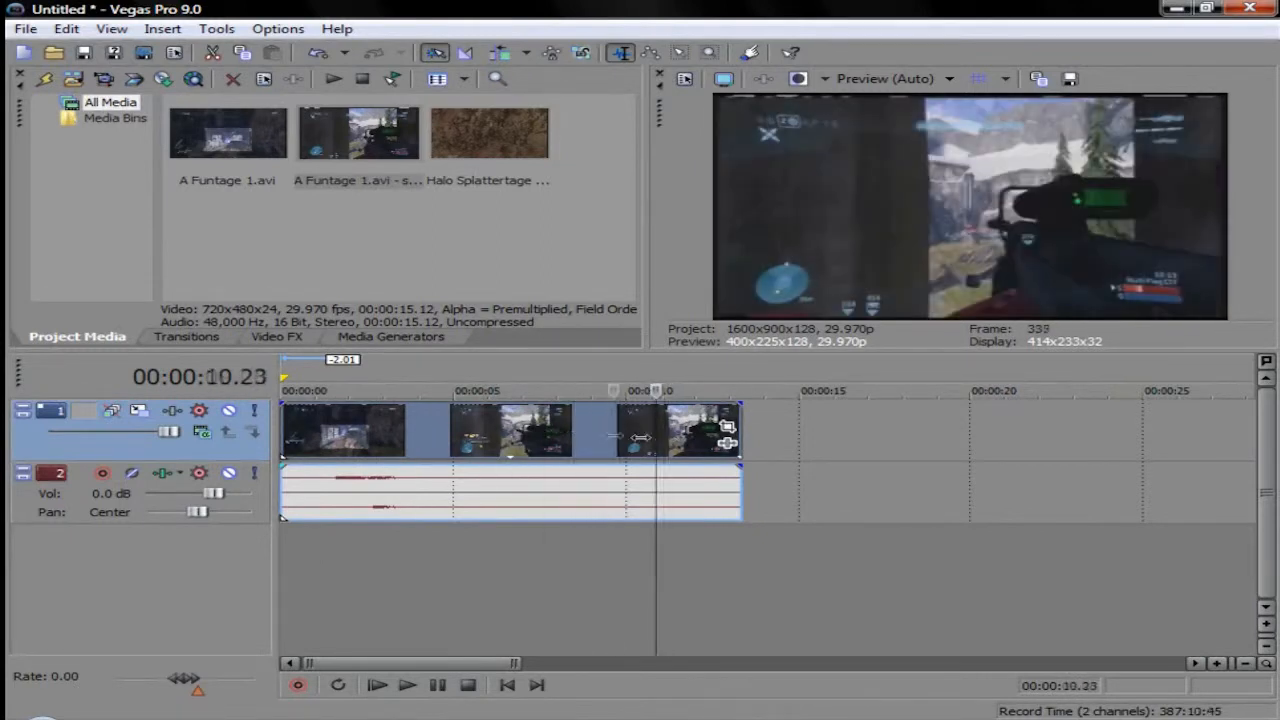
click(501, 434)
click(494, 434)
click(469, 436)
click(494, 437)
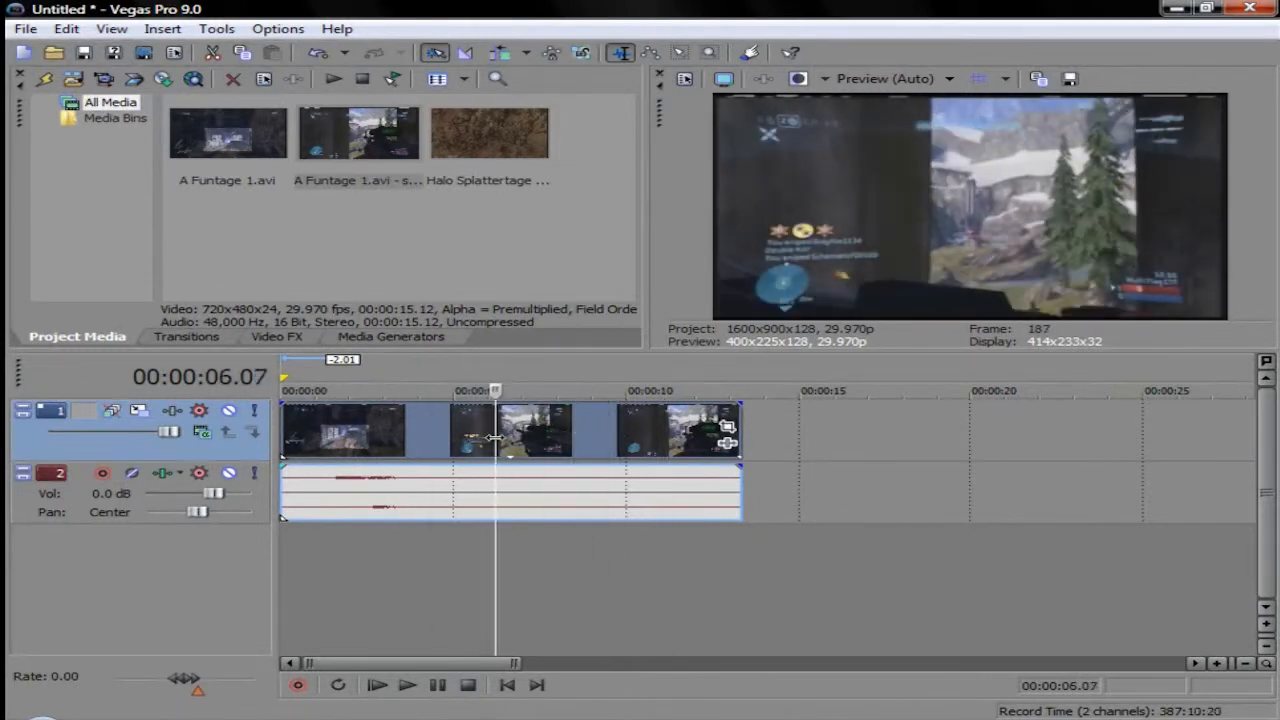
click(466, 436)
click(461, 435)
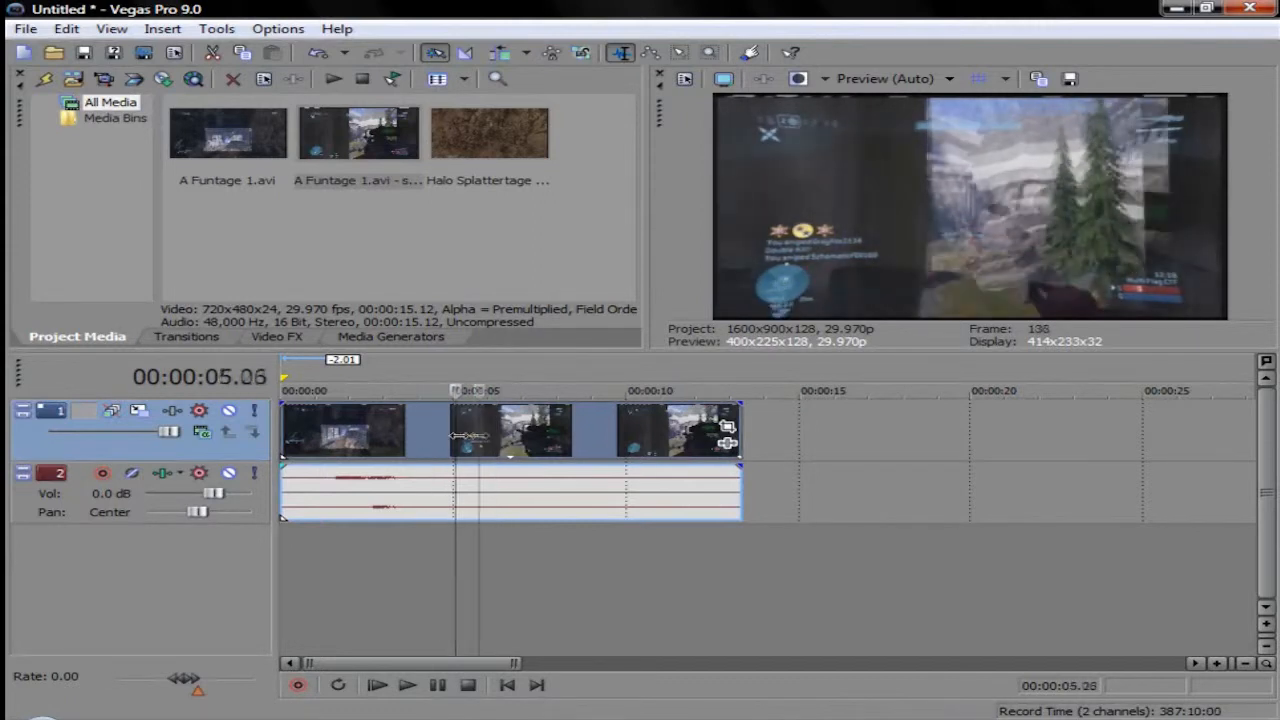
click(522, 433)
click(516, 432)
click(515, 432)
click(580, 432)
click(536, 432)
Step: Split the A Funtage 1 clip and its audio at 00:00:05.23
click(455, 427)
click(479, 427)
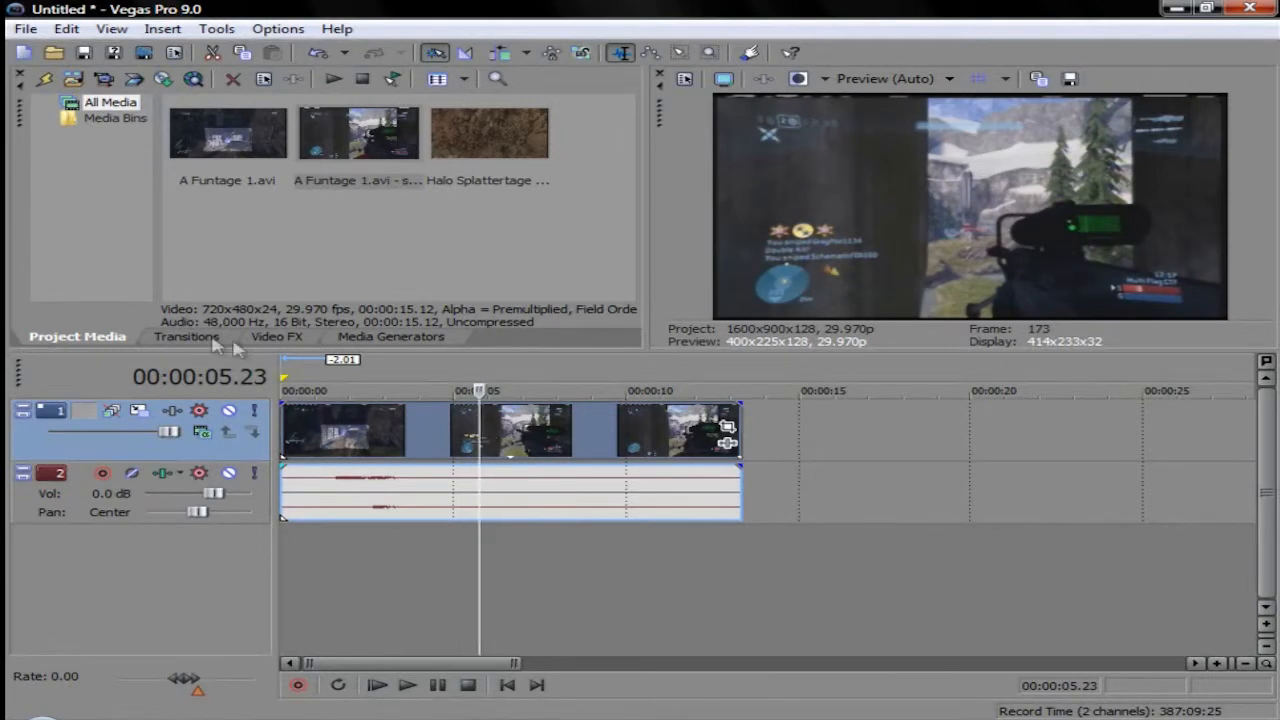
key(s)
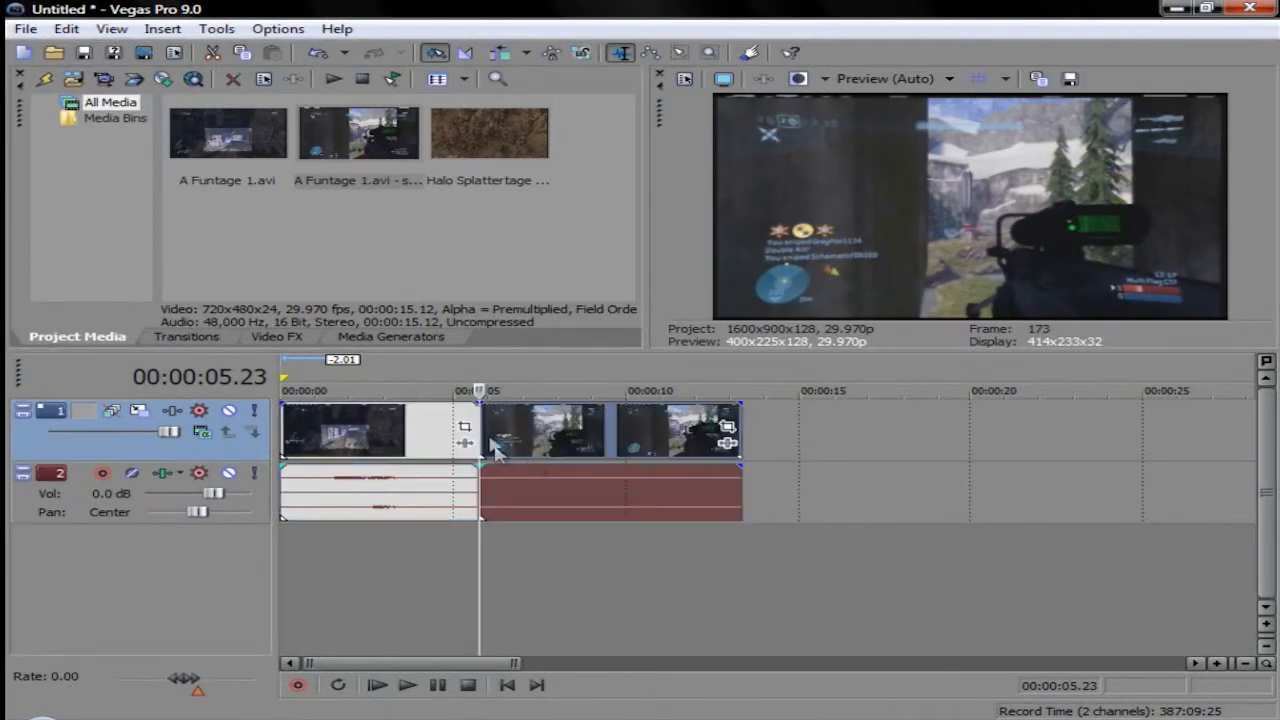
mouse_move(514, 432)
mouse_down()
mouse_move(588, 431)
mouse_move(513, 428)
mouse_up()
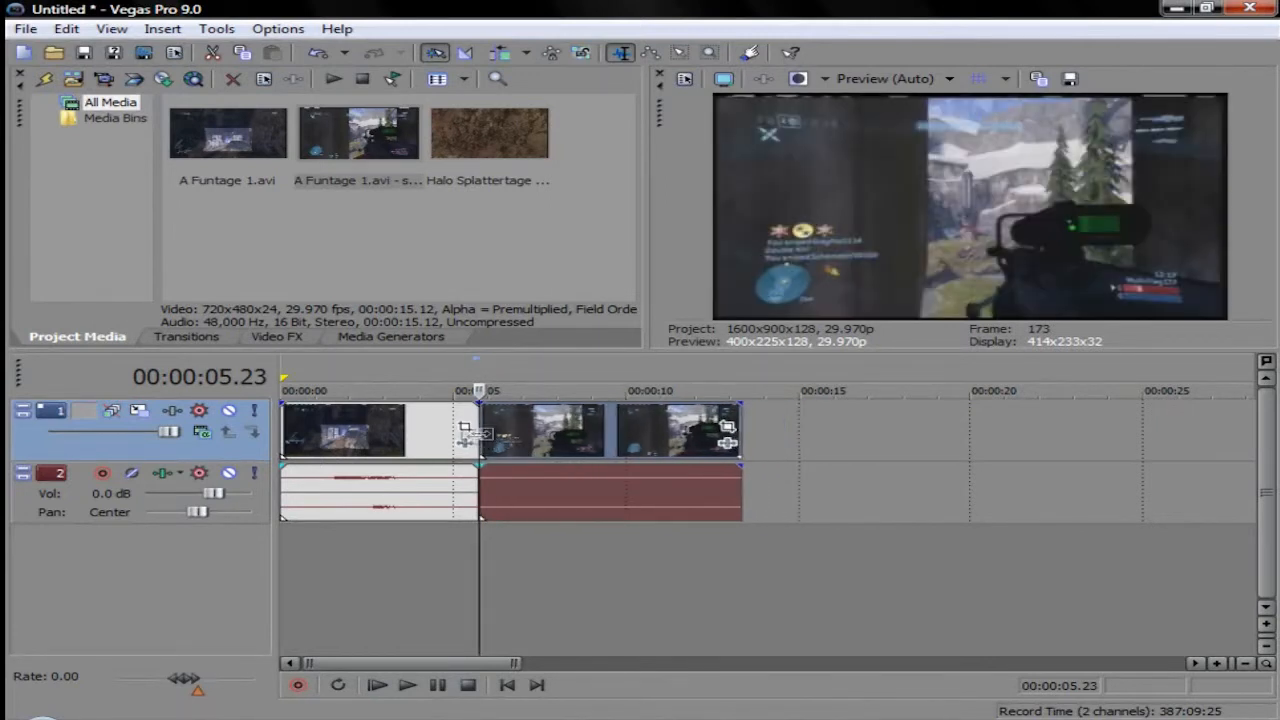
Step: Split the second part of the clip further at 00:00:08.06 and 00:00:10.19
click(563, 440)
key(s)
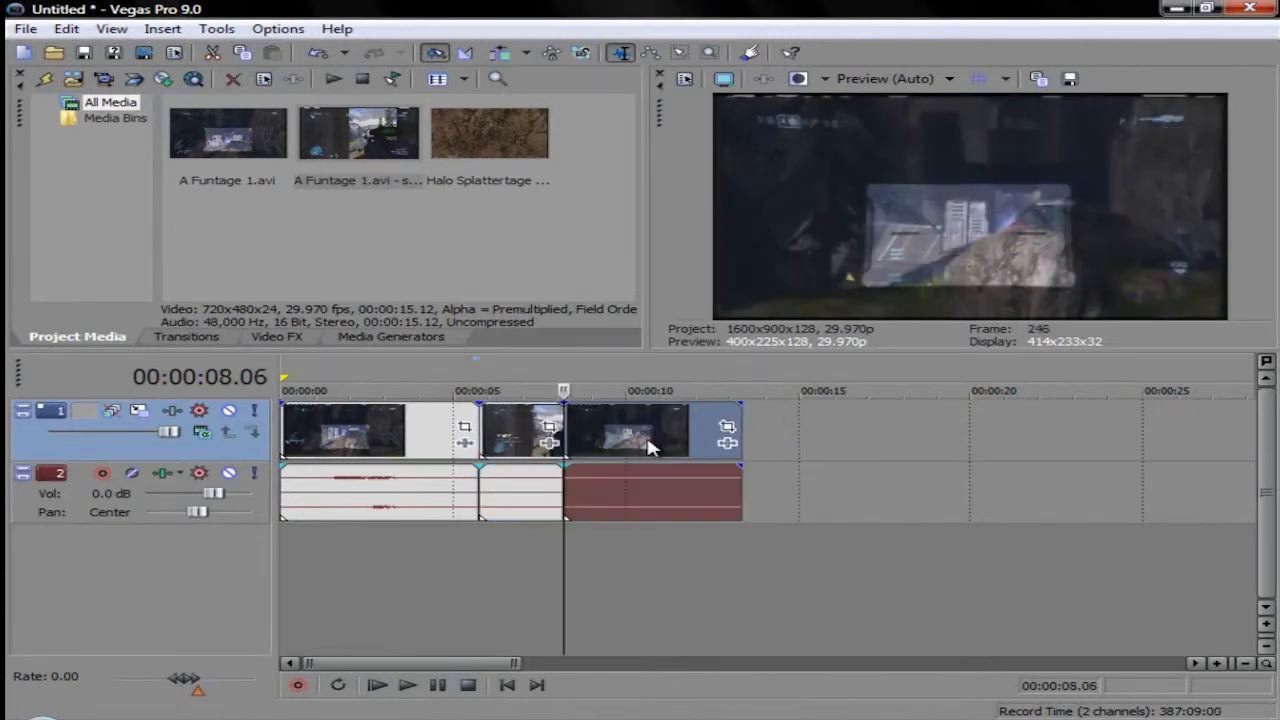
click(648, 443)
key(s)
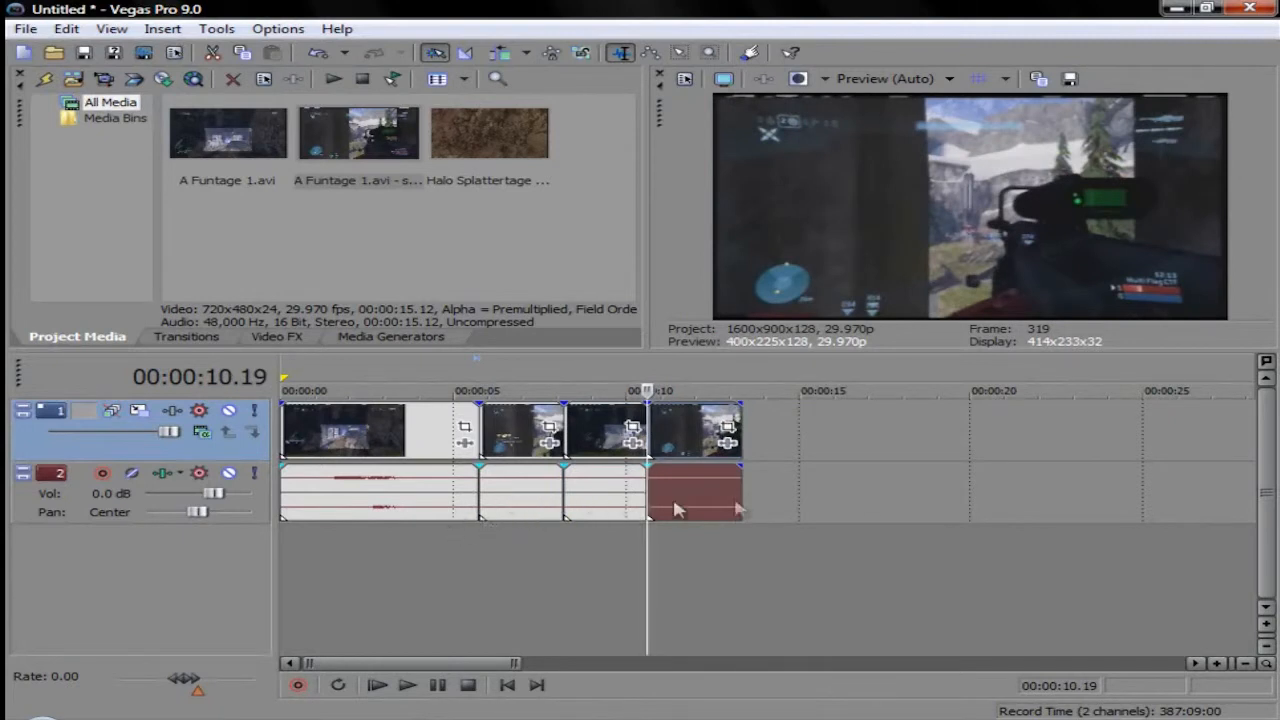
Step: Undo the last two splits, keeping only the one at 00:00:05.23
click(487, 491)
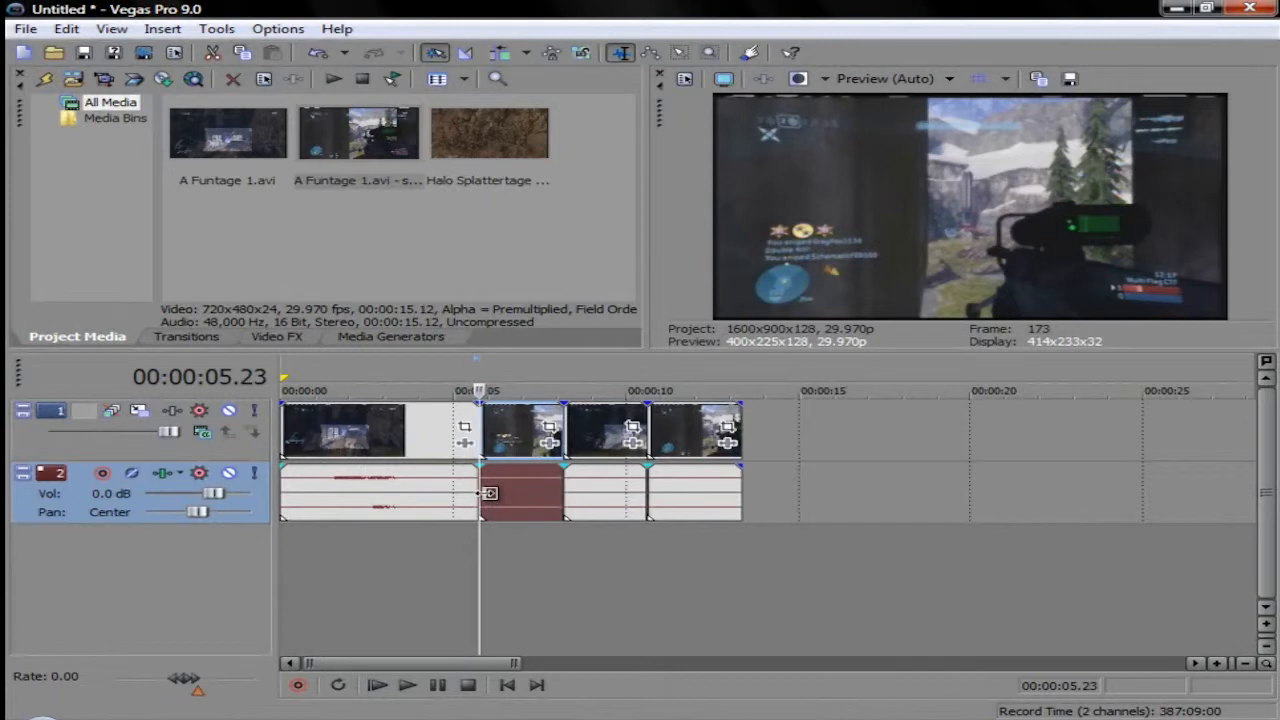
key(ctrl+z)
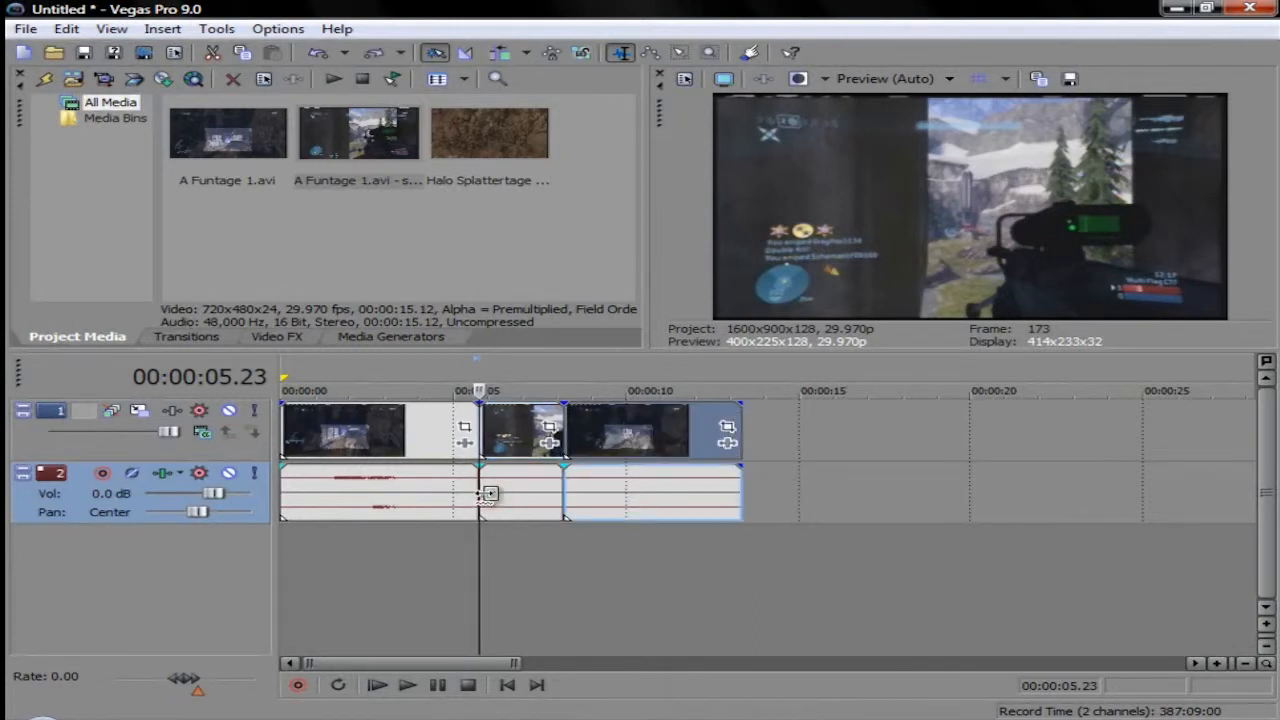
key(ctrl+z)
Step: Check the footage on both sides of the split, and return the playhead to 00:00:05.23
click(470, 503)
click(446, 498)
click(500, 503)
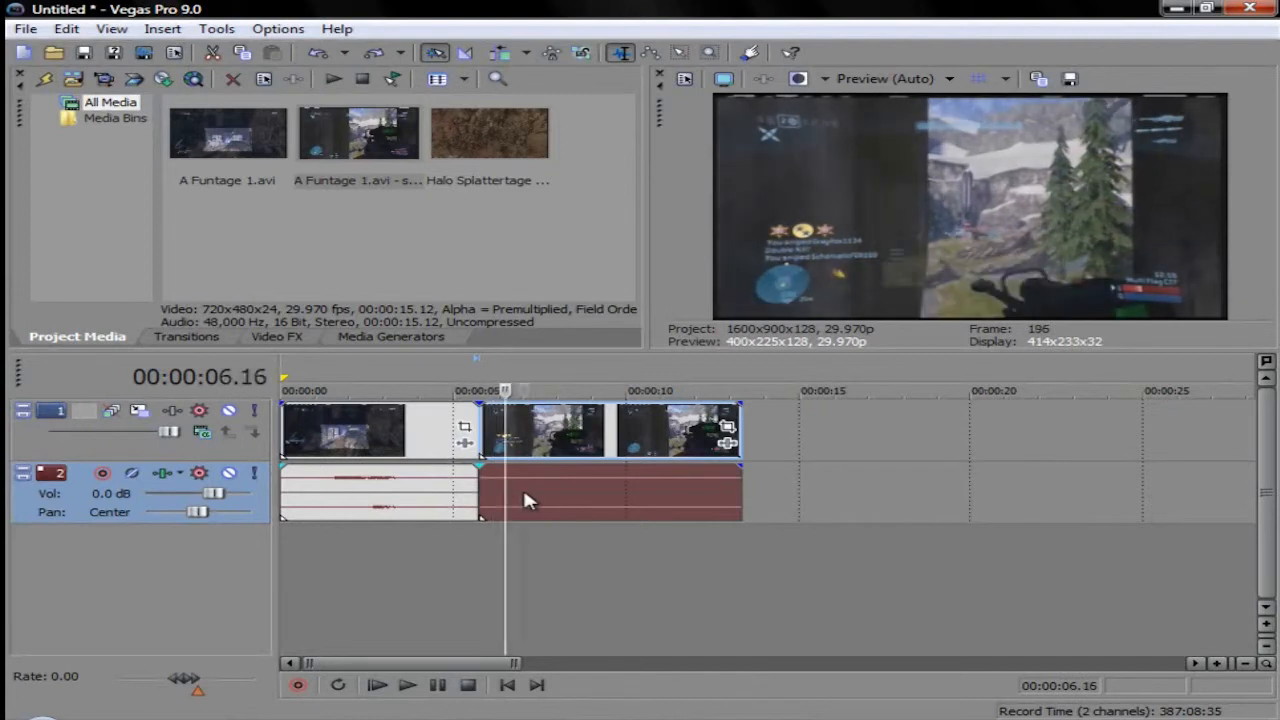
click(525, 500)
click(482, 495)
click(436, 490)
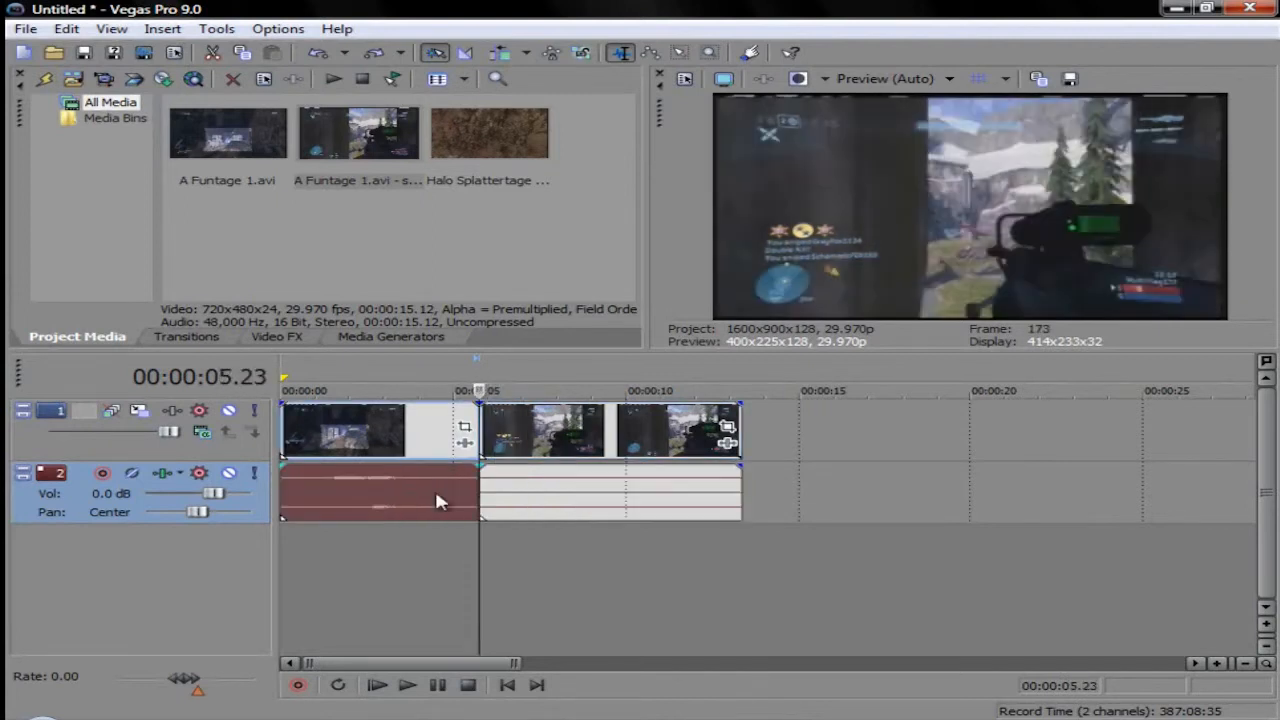
click(492, 494)
Step: Apply the Size preset to the first part of the clip in Event Pan/Crop and close the settings
click(463, 430)
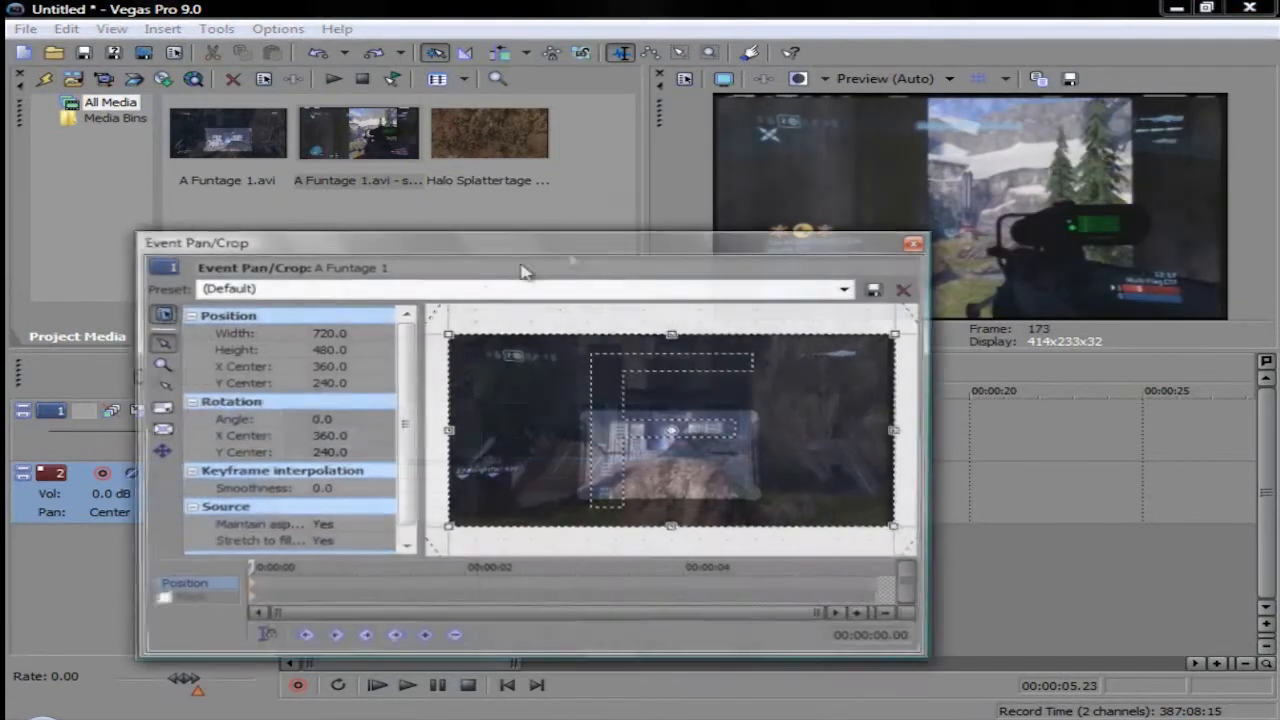
click(845, 290)
click(286, 366)
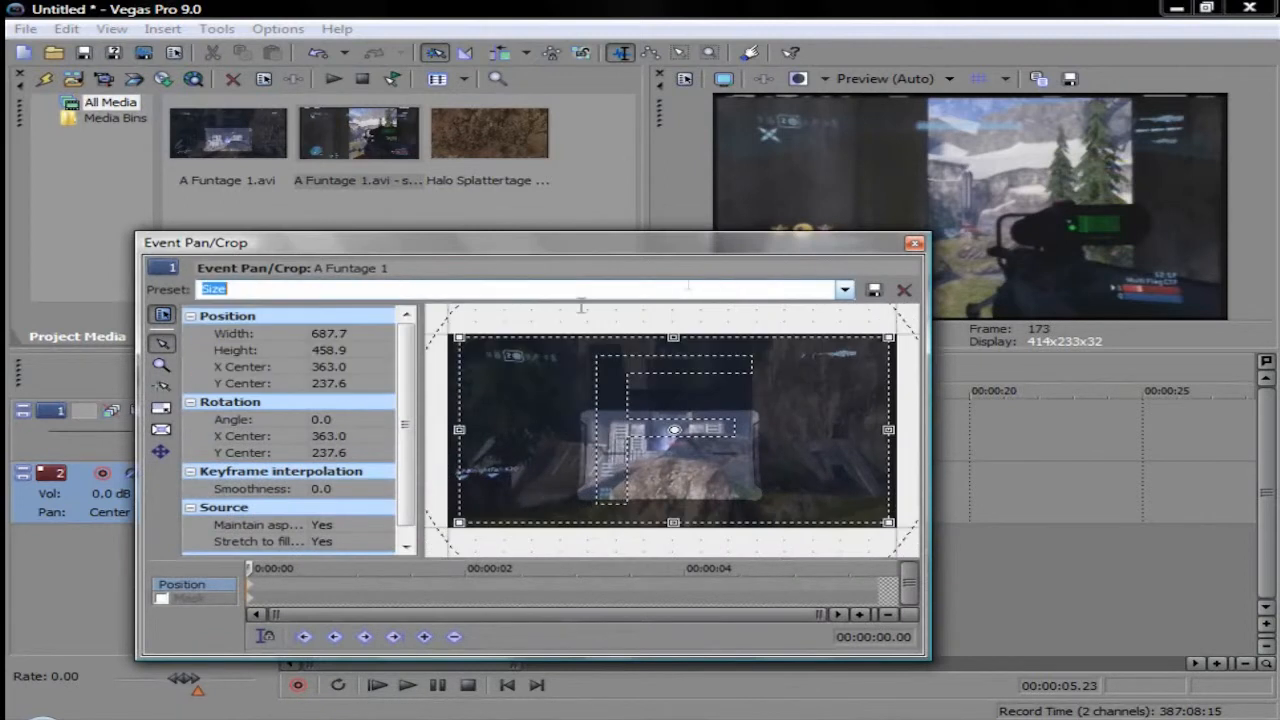
click(915, 243)
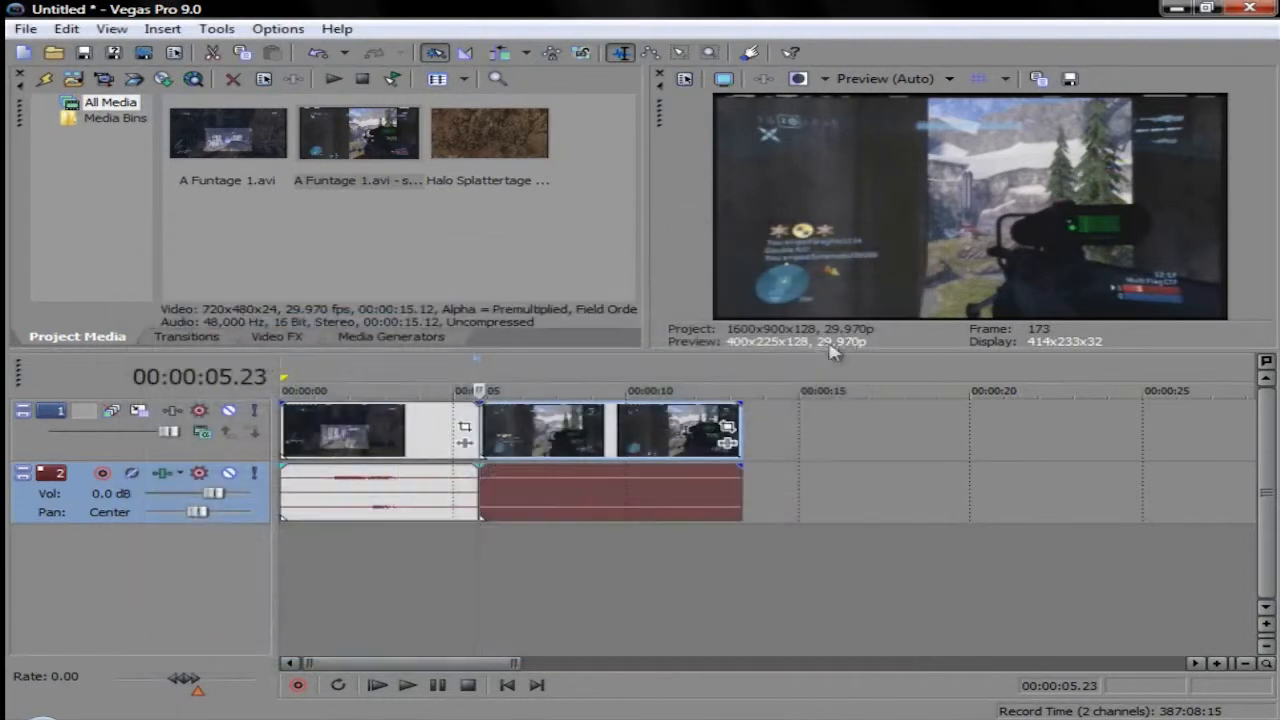
Step: Apply the Size preset to the second part of the clip in Event Pan/Crop and close the settings
click(728, 425)
click(845, 290)
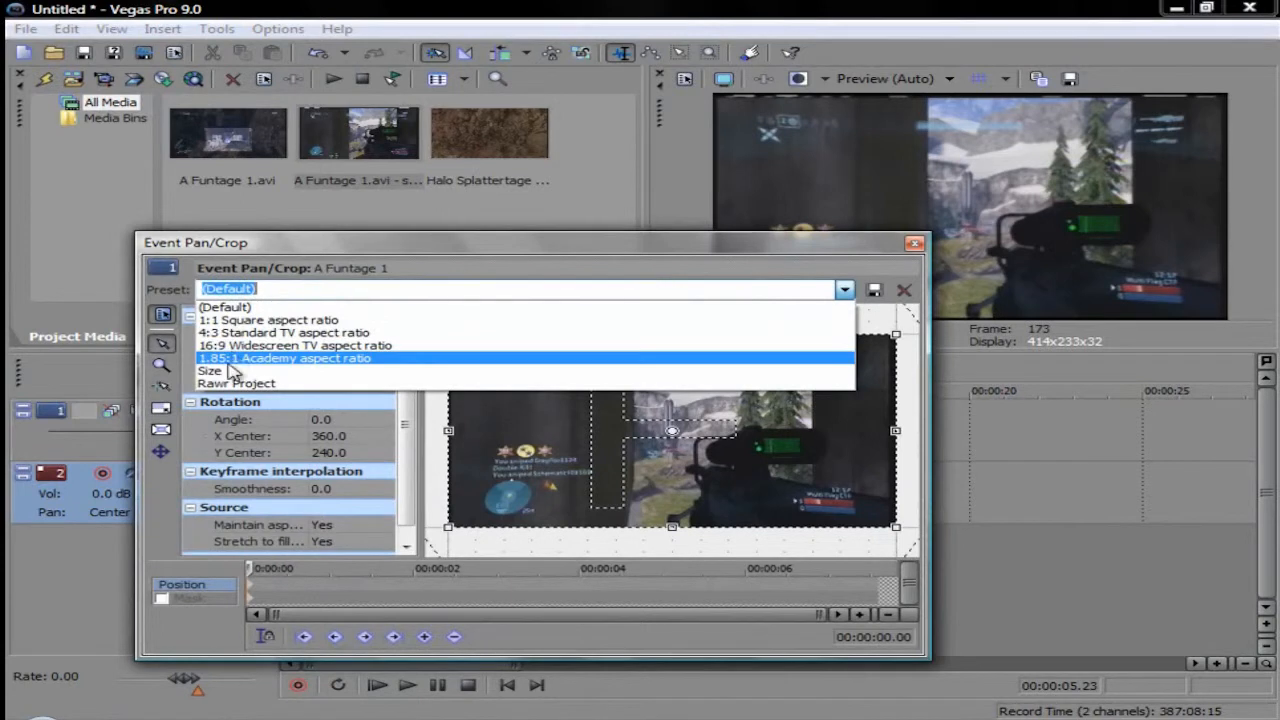
click(230, 370)
click(843, 290)
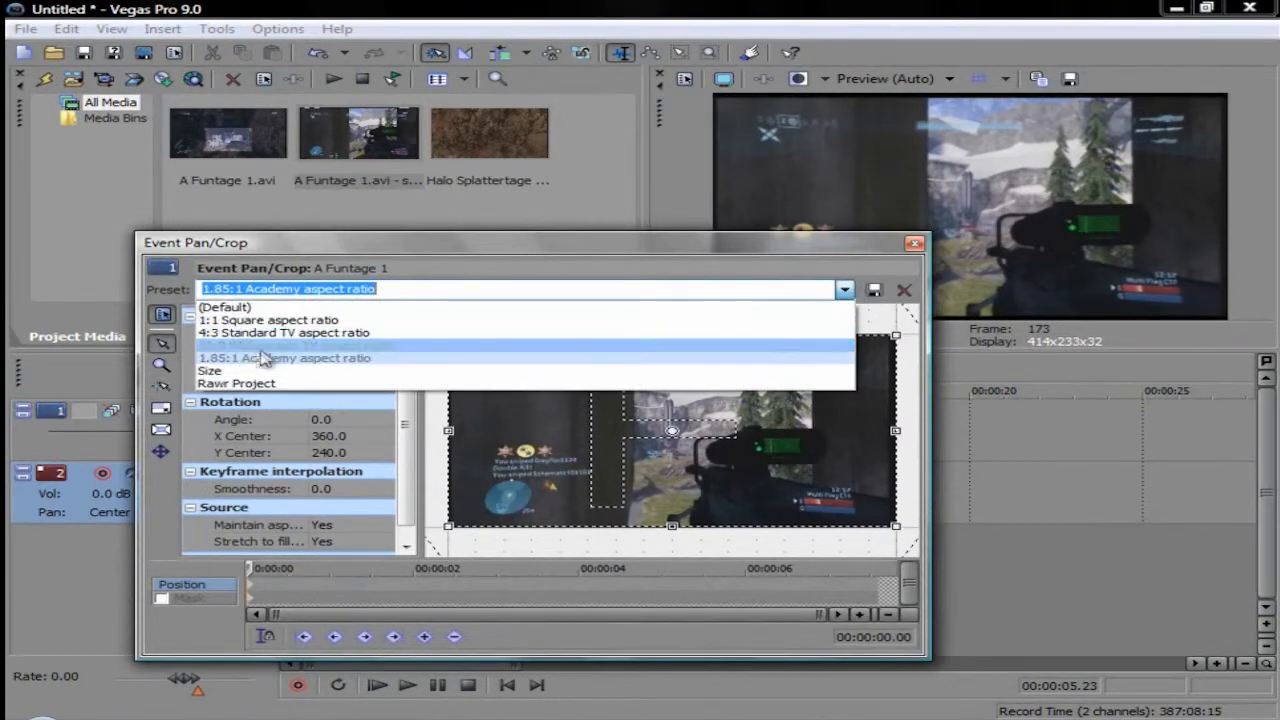
click(240, 368)
click(914, 244)
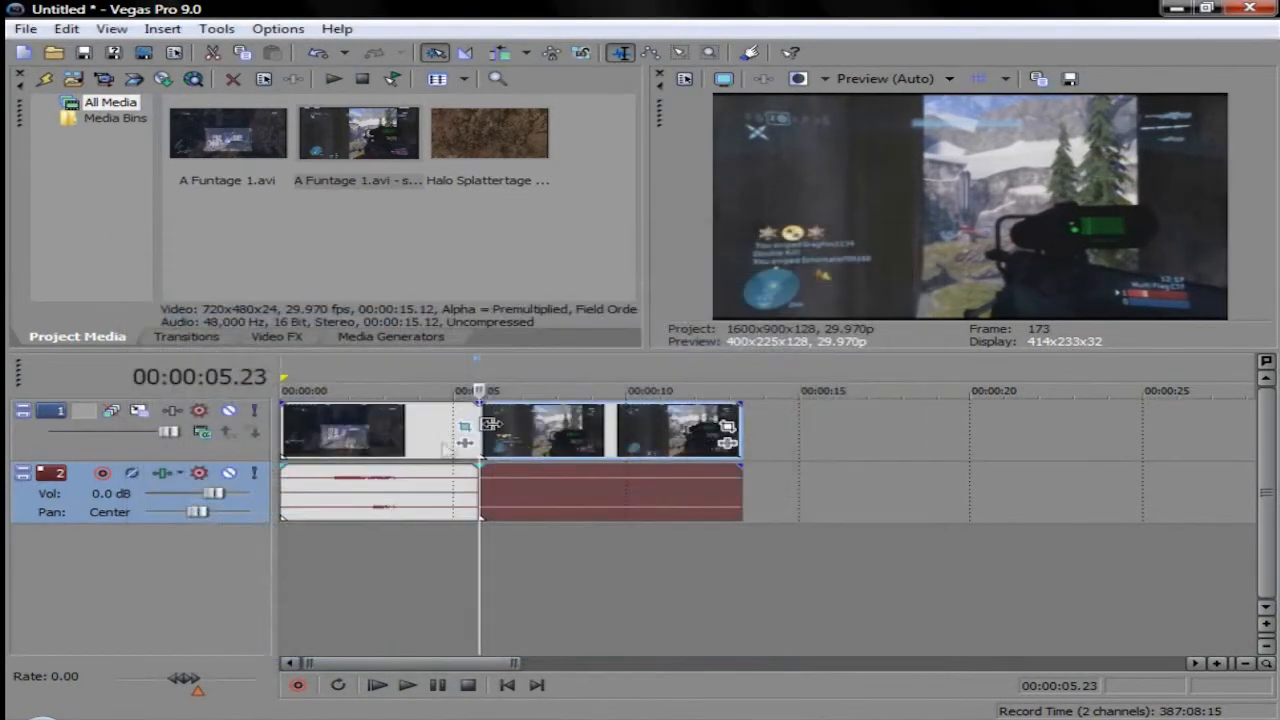
Step: Move the second part of the clip along the timeline to start at 00:00:07.19, leaving a gap after the first part
click(397, 445)
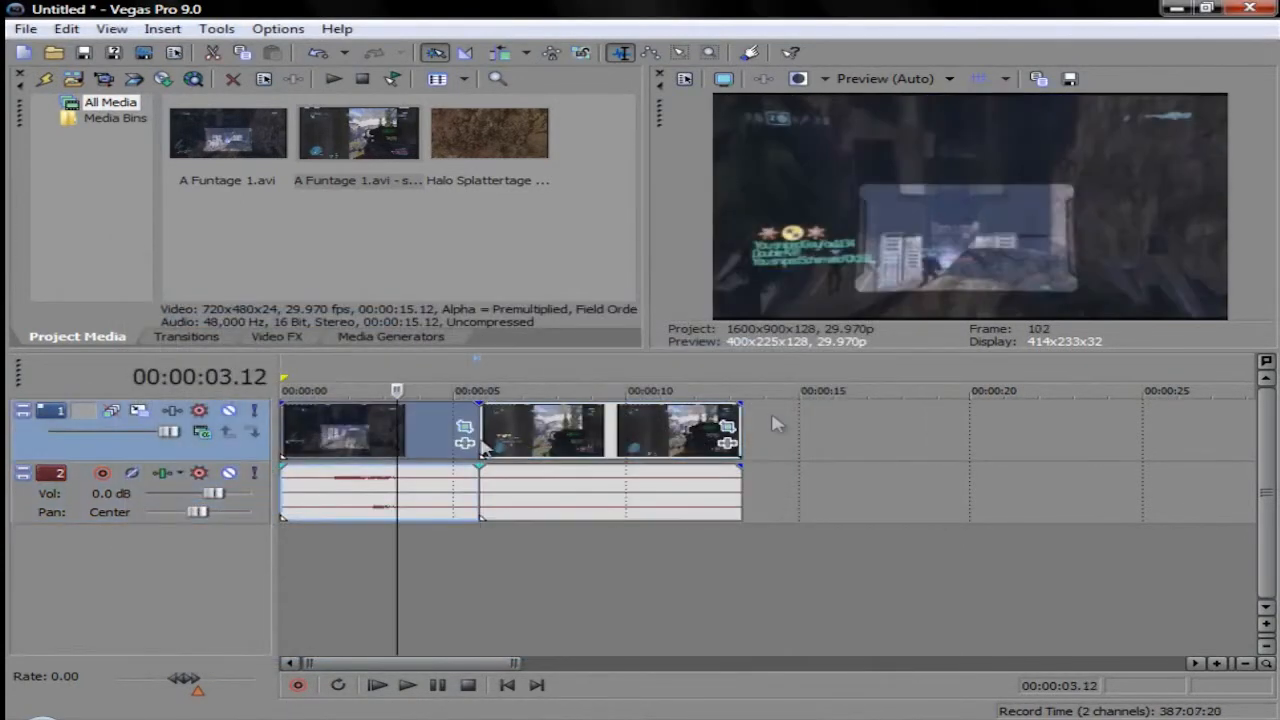
click(544, 435)
drag(557, 428, 623, 430)
Step: Add a Default Text title from the media generators to the video track, starting at the end of the first clip
click(172, 342)
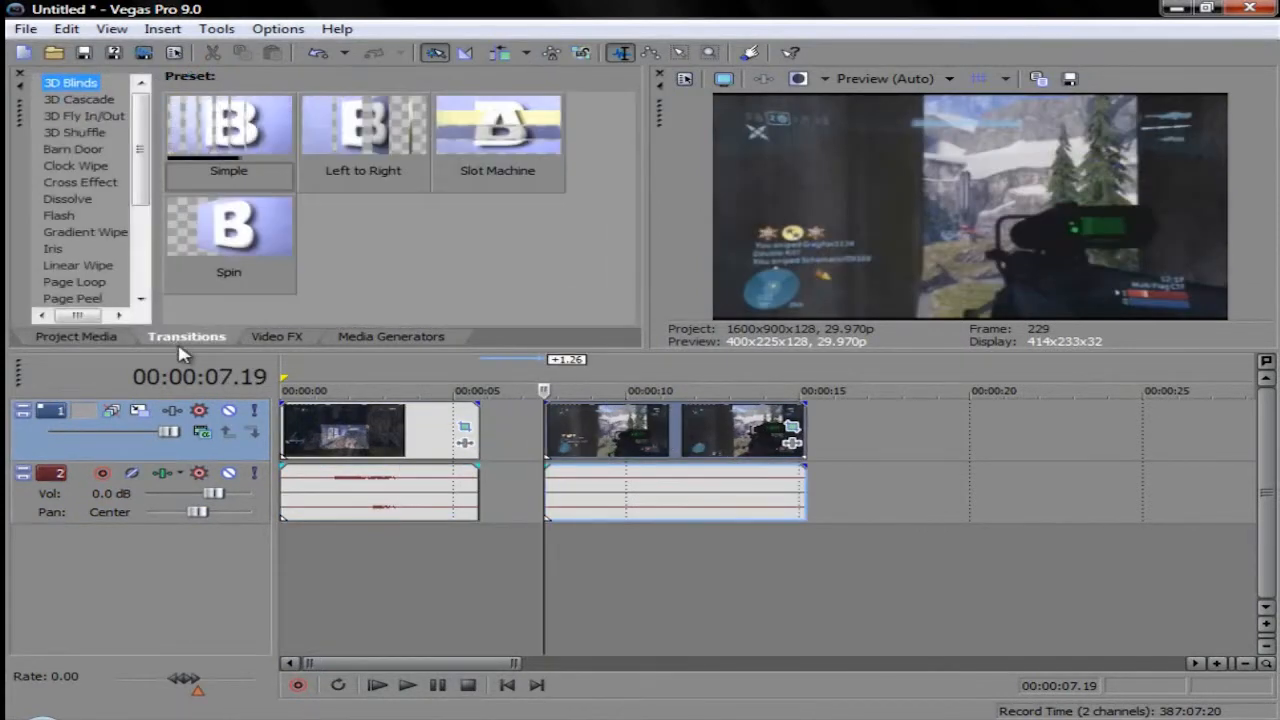
drag(369, 341, 240, 350)
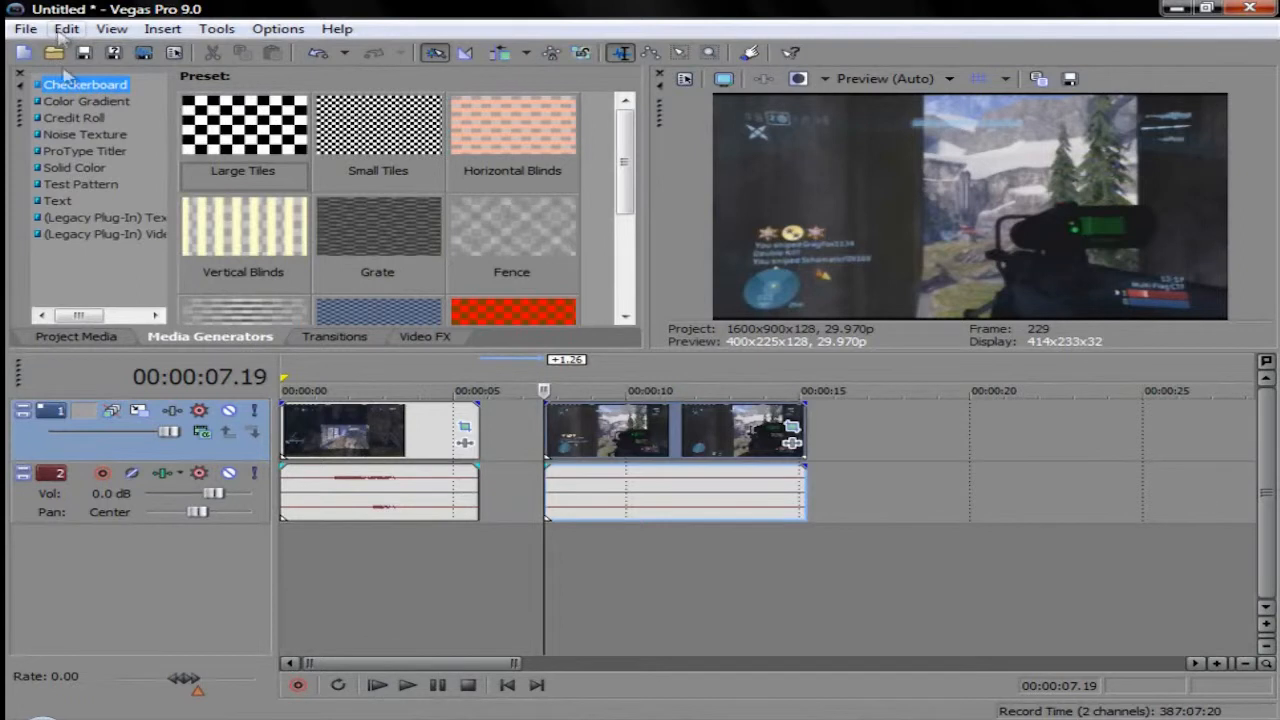
click(55, 200)
click(232, 122)
drag(477, 342, 496, 430)
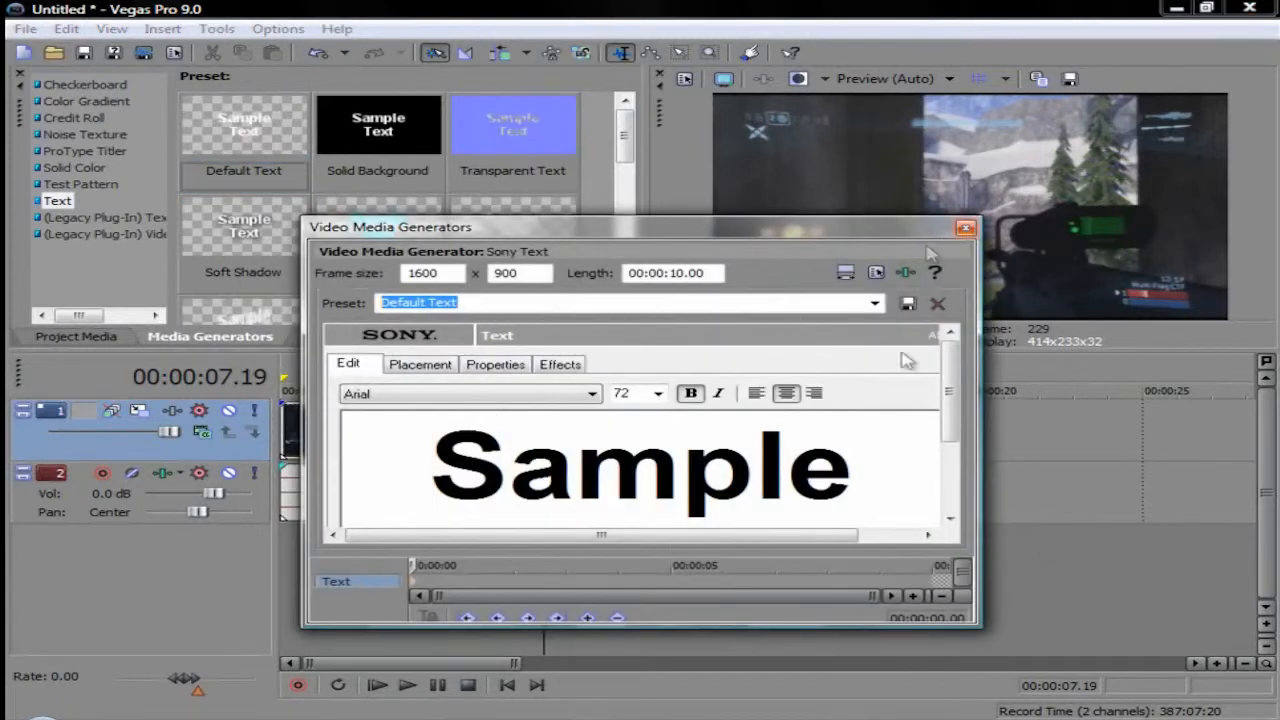
Step: Replace the sample text with "Everything Electronic" on two lines and close the text generator
drag(957, 385, 957, 407)
drag(831, 494, 7, 28)
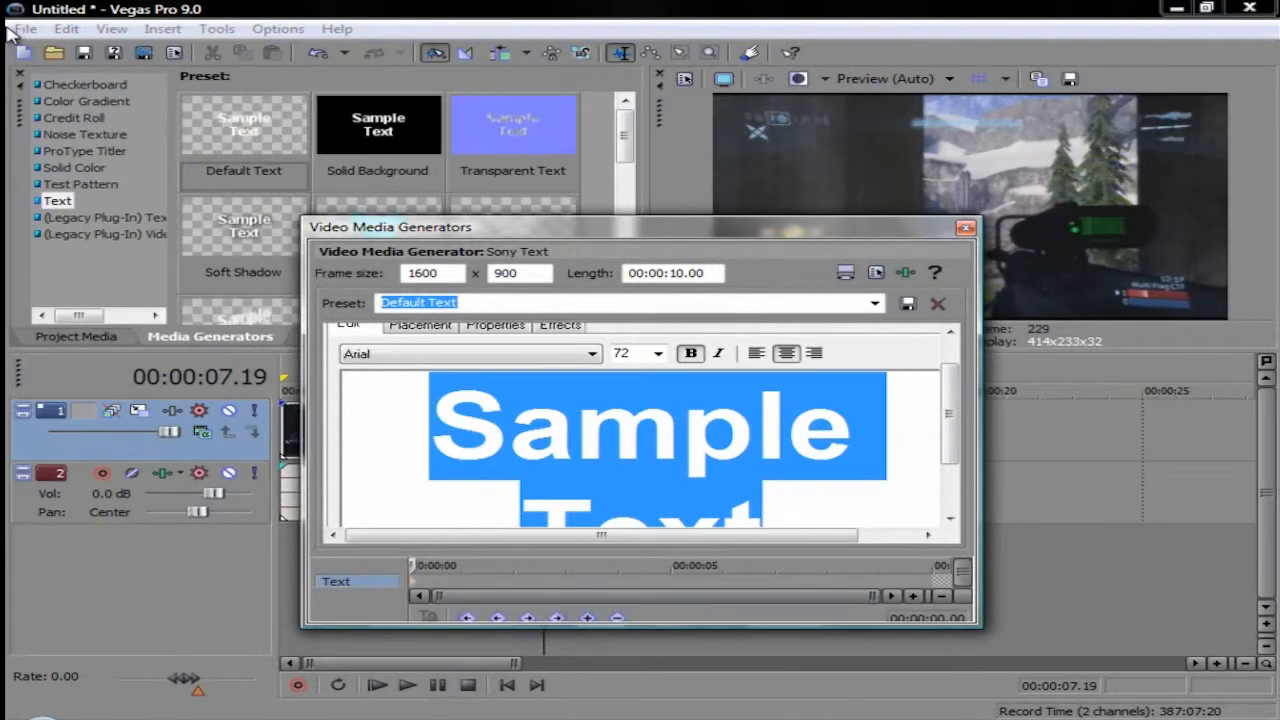
text(Everything)
key(Return)
text(E)
text(tronic)
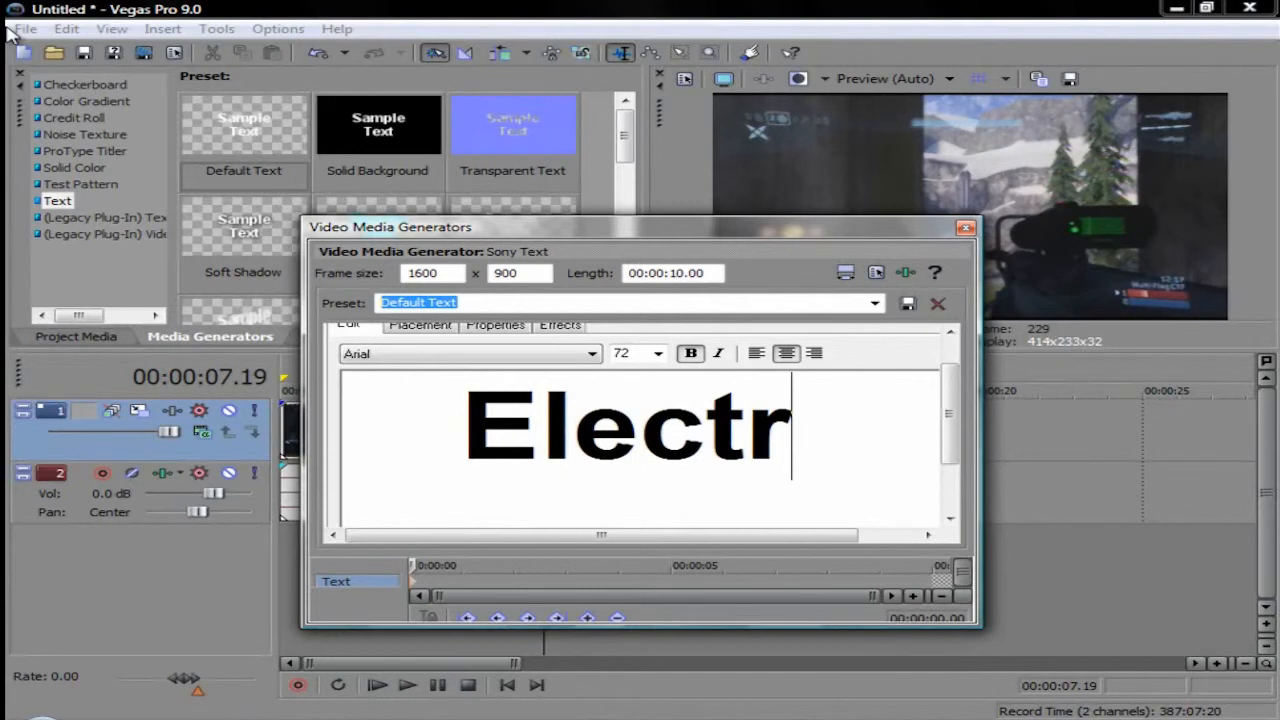
click(965, 227)
Step: Shorten the title event to fit the gap between the clips, and place the second clip directly after it
click(450, 542)
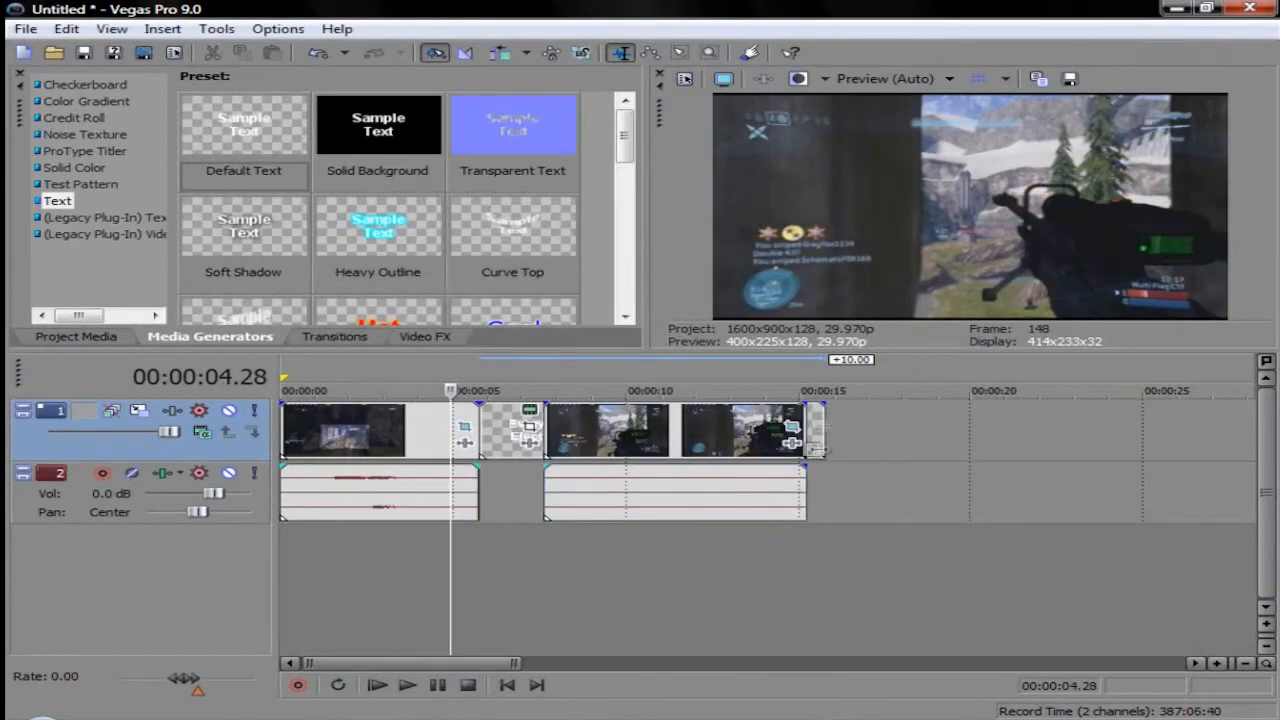
drag(693, 441, 1024, 447)
drag(815, 450, 545, 437)
drag(1017, 440, 680, 440)
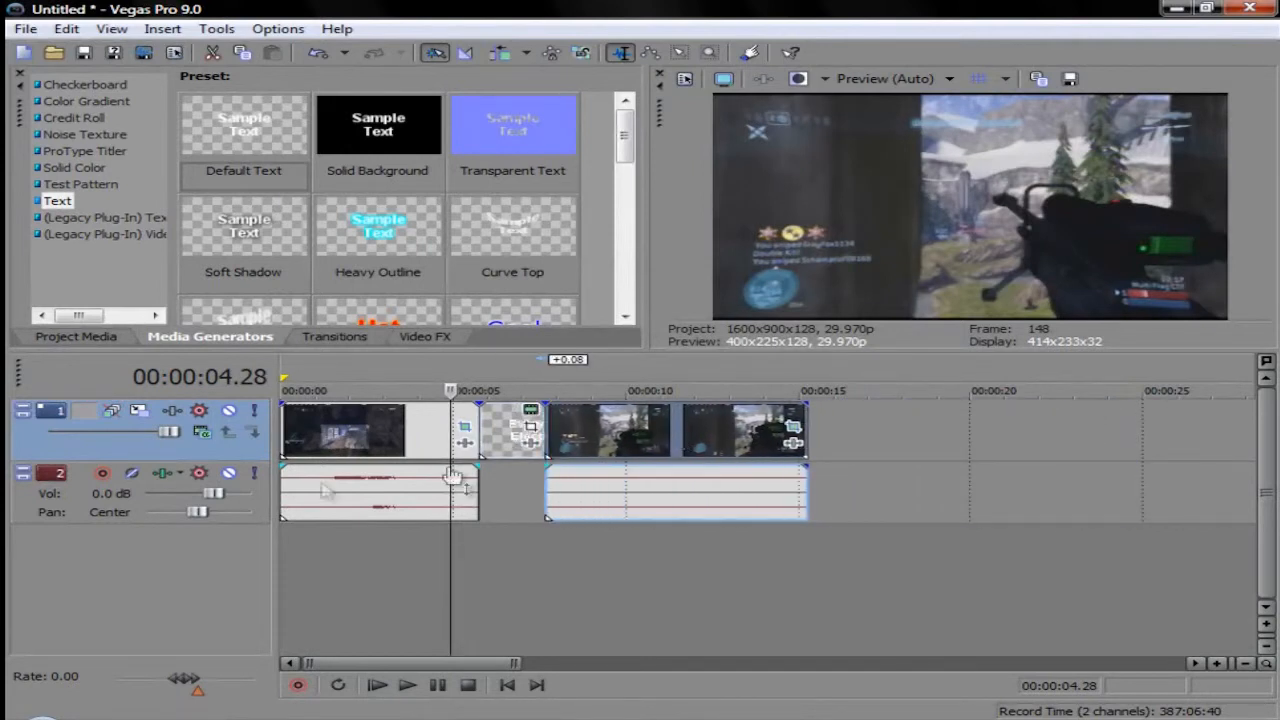
Step: Play the timeline around the title to check how it runs between the two clips
click(407, 685)
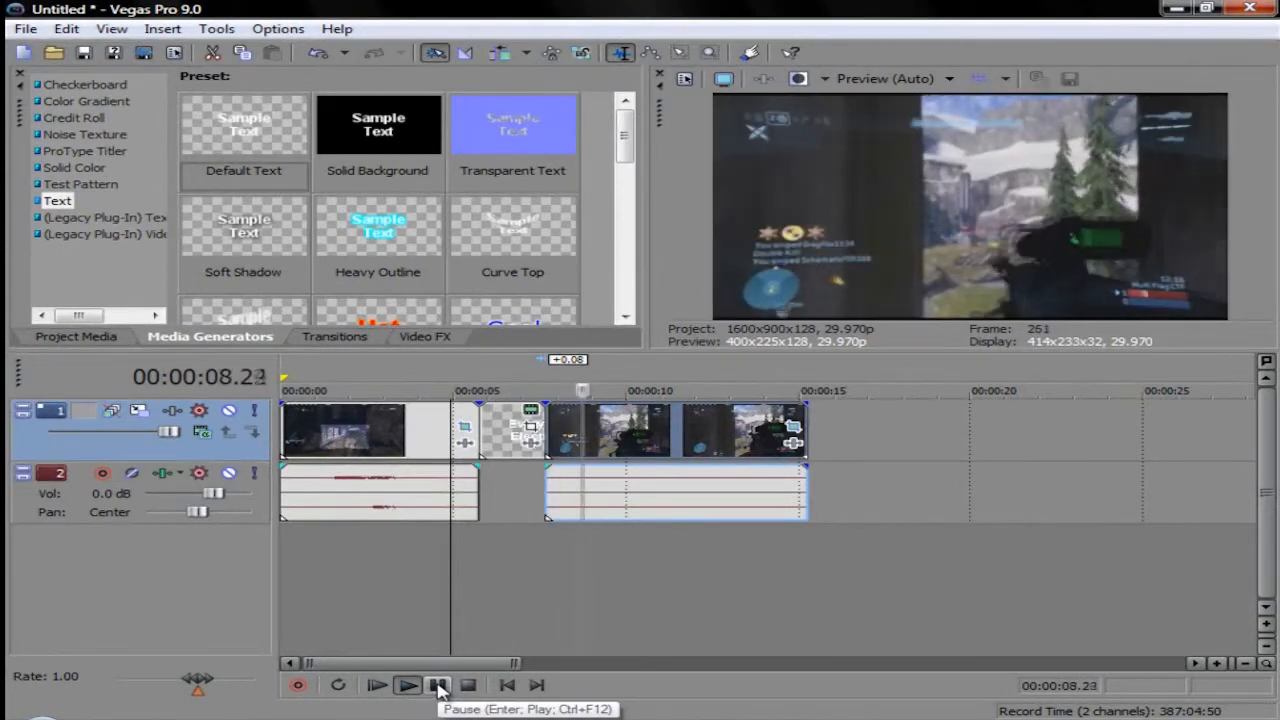
click(480, 548)
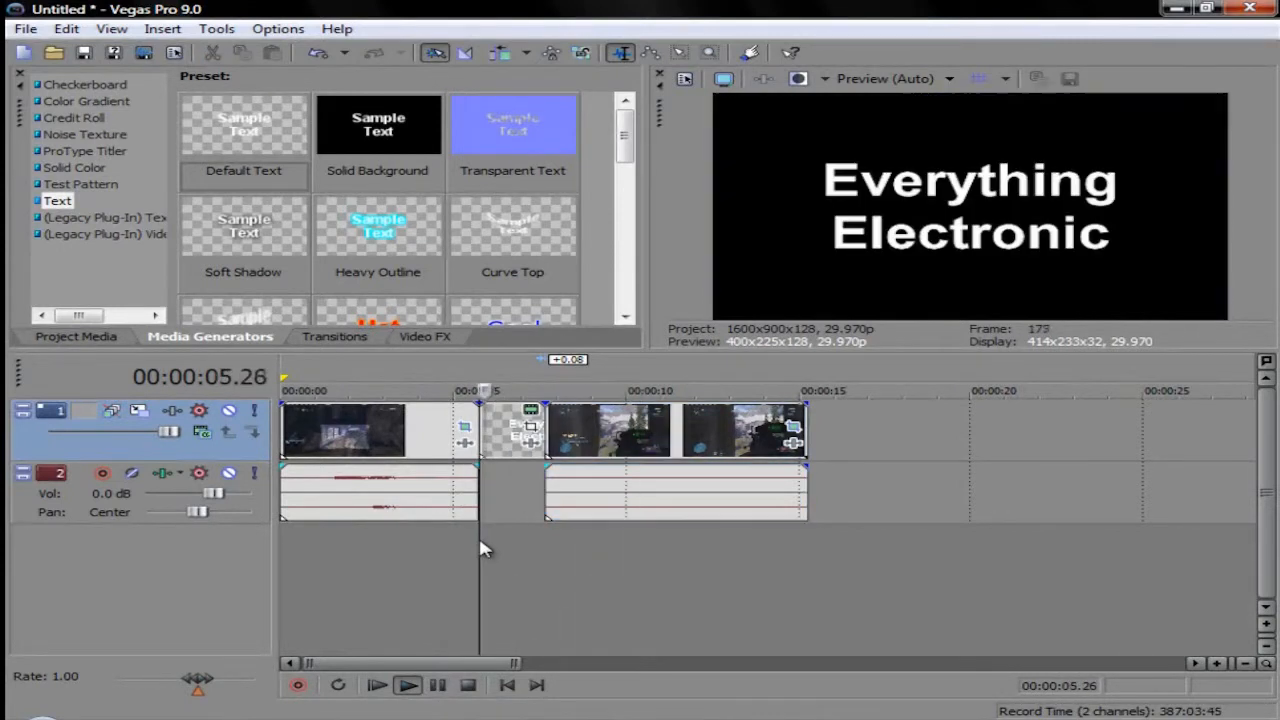
click(477, 539)
click(467, 526)
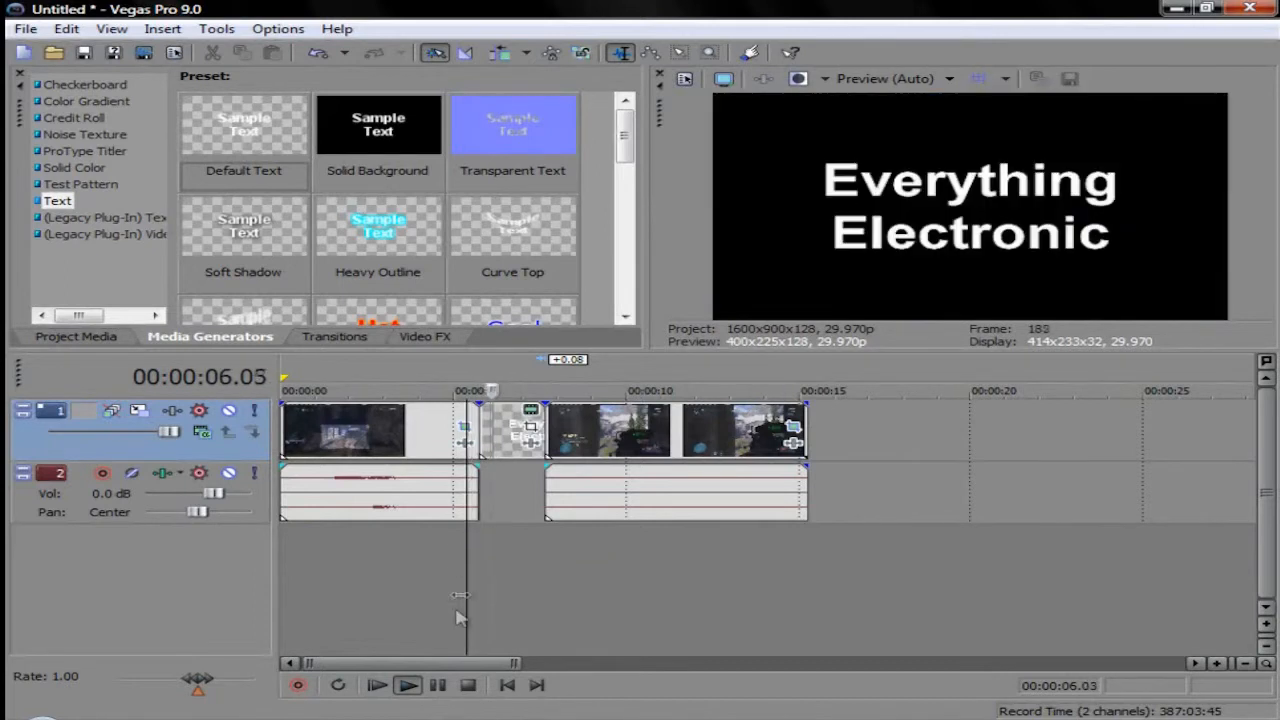
click(468, 550)
click(453, 552)
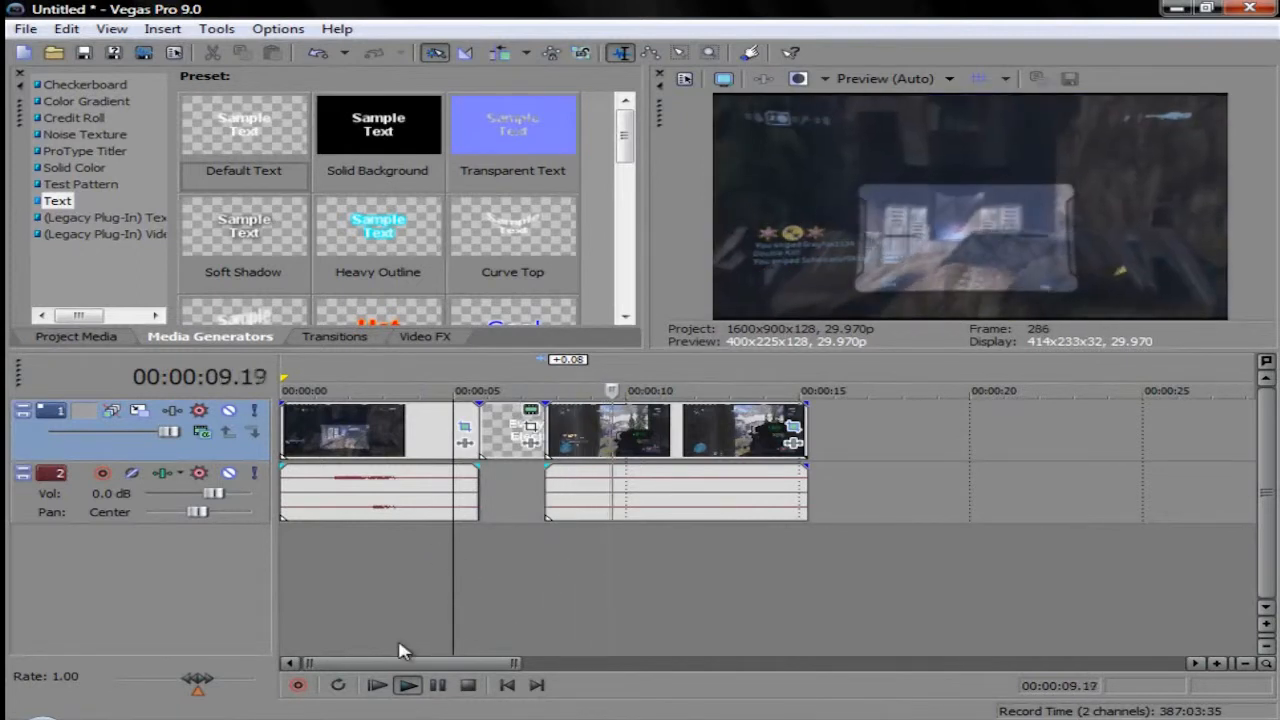
click(437, 685)
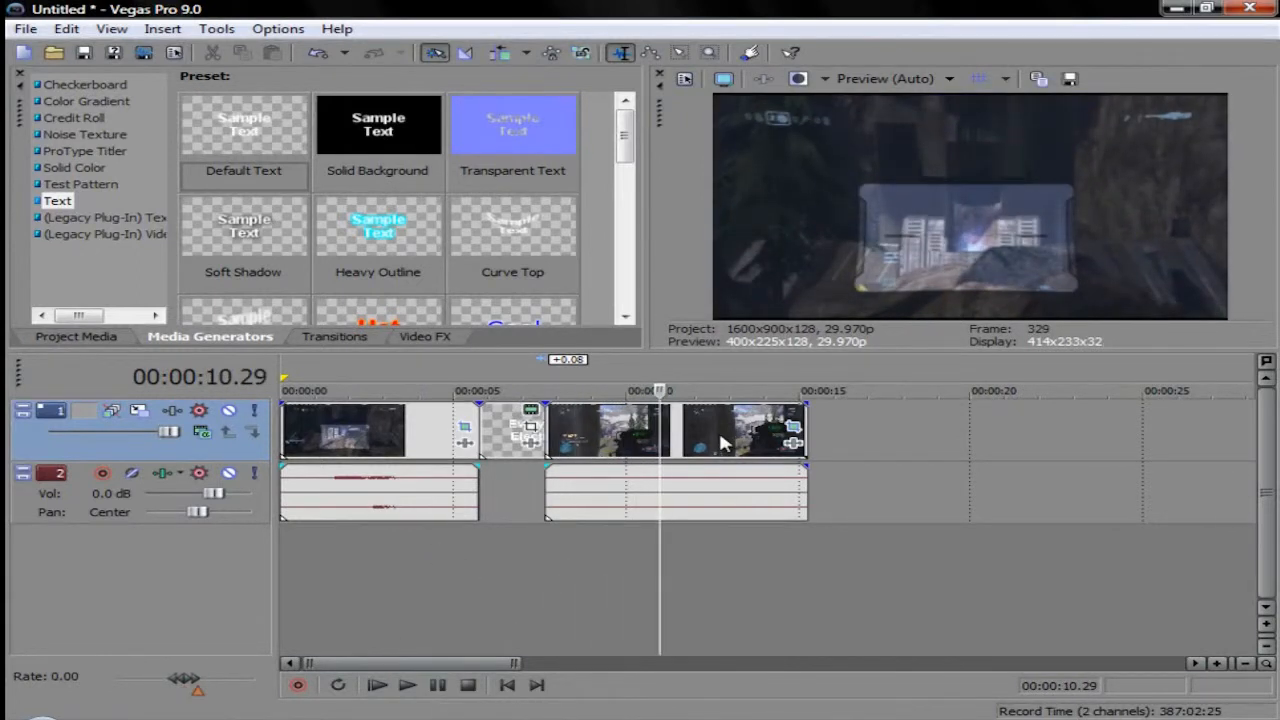
Step: Reopen the title's generated media settings and place the text near the frame's upper-left corner, at about X -0.390, Y -0.481
click(718, 429)
click(510, 530)
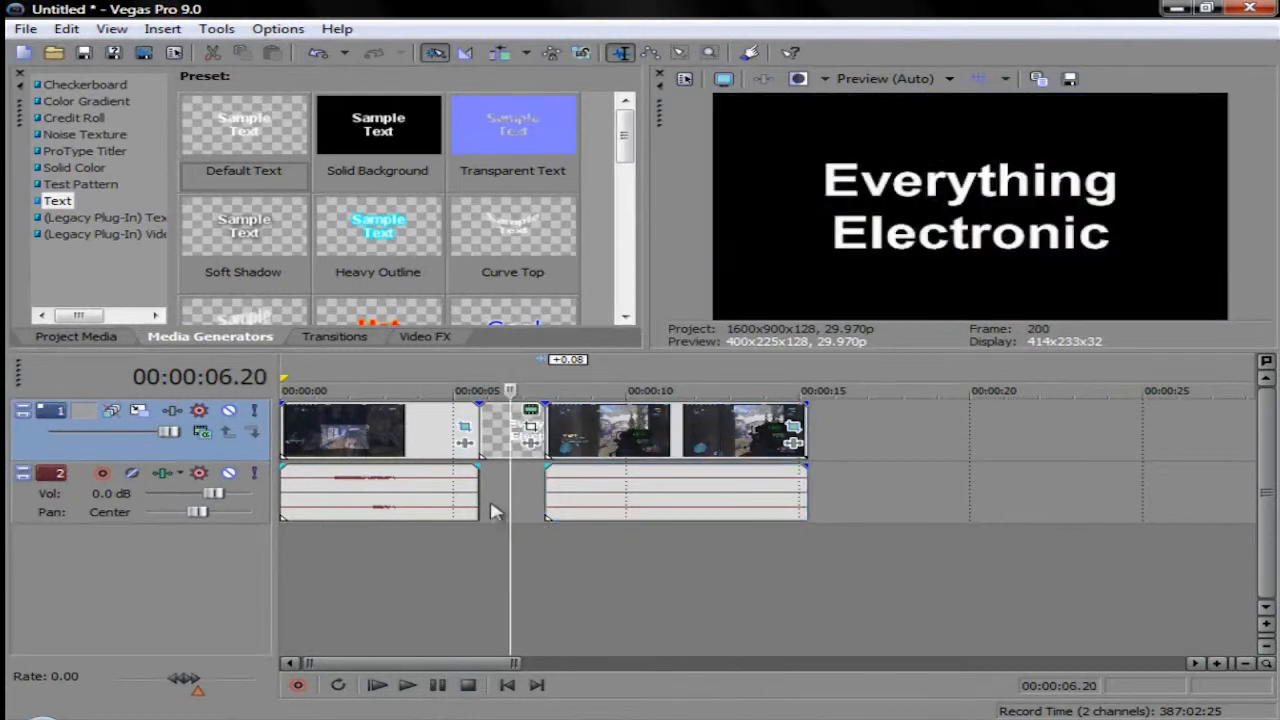
mouse_move(511, 491)
mouse_down()
mouse_move(467, 502)
mouse_move(534, 478)
mouse_move(510, 478)
mouse_up()
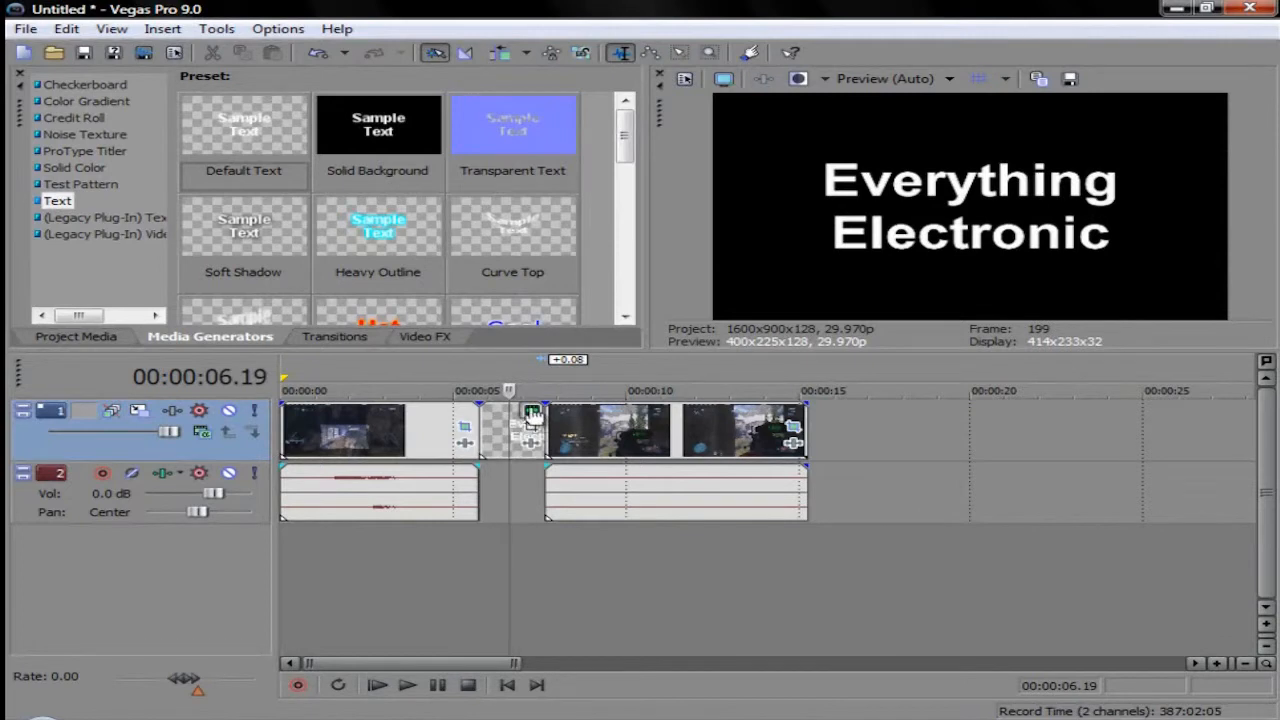
click(532, 412)
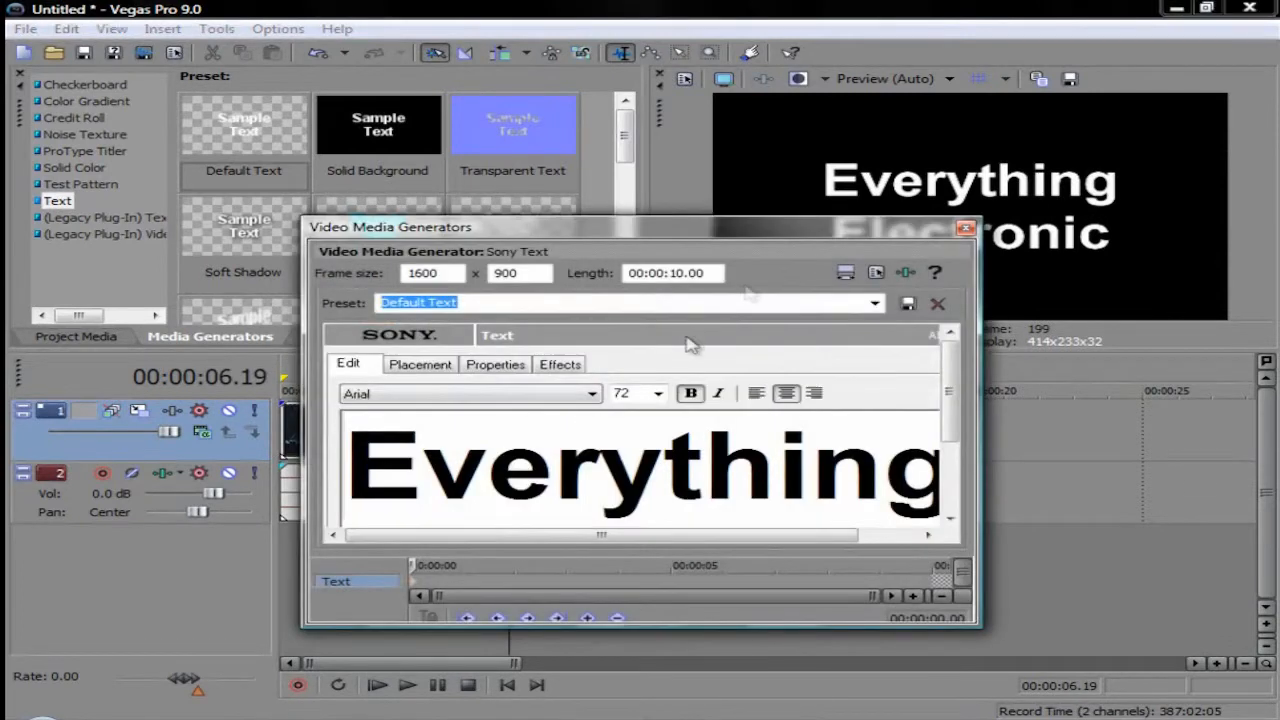
click(421, 366)
drag(950, 394, 952, 436)
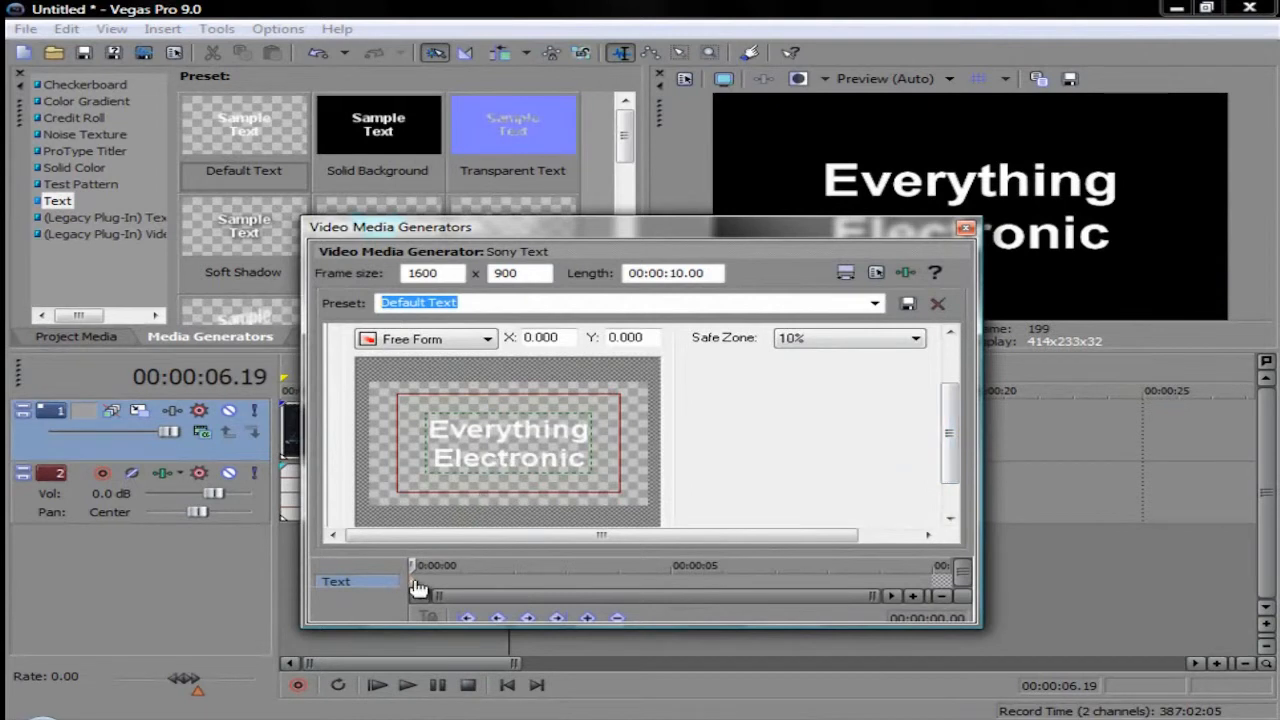
drag(502, 432, 447, 404)
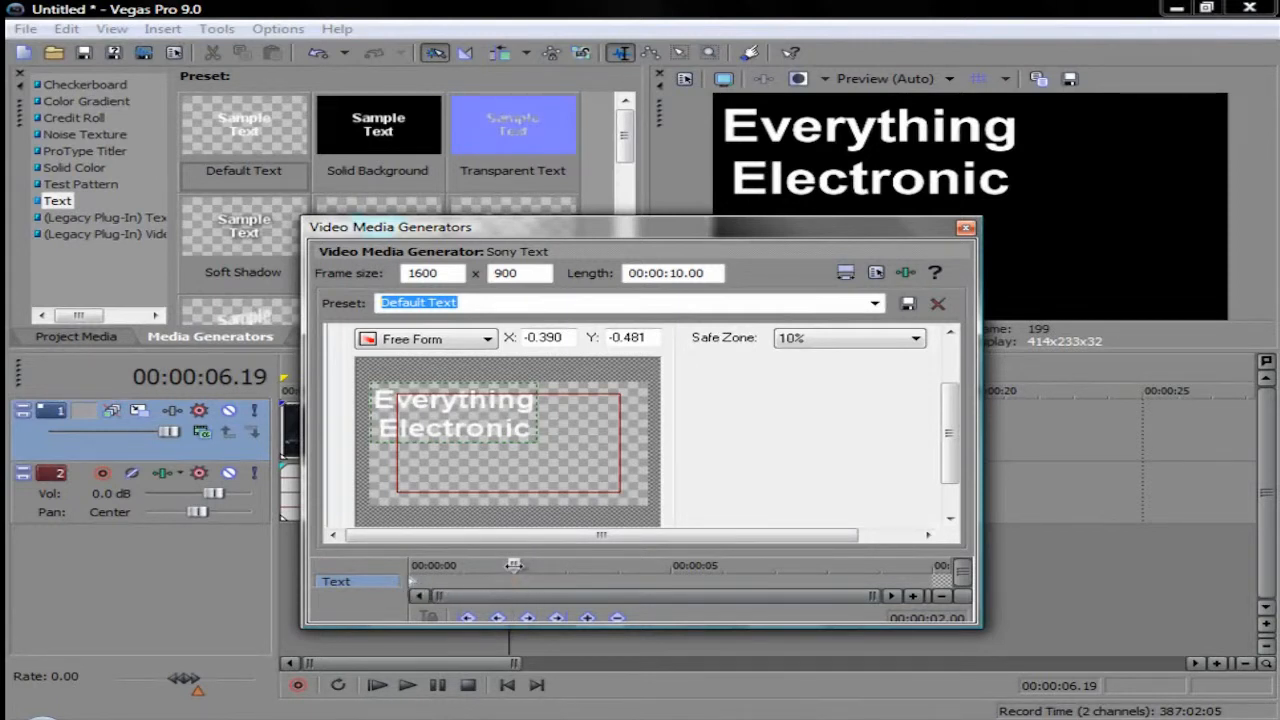
Step: Keyframe the text placement at 00:00:02.01 near the frame's lower-right corner, at about X 0.381, Y 0.528, and close the settings
drag(510, 565, 478, 566)
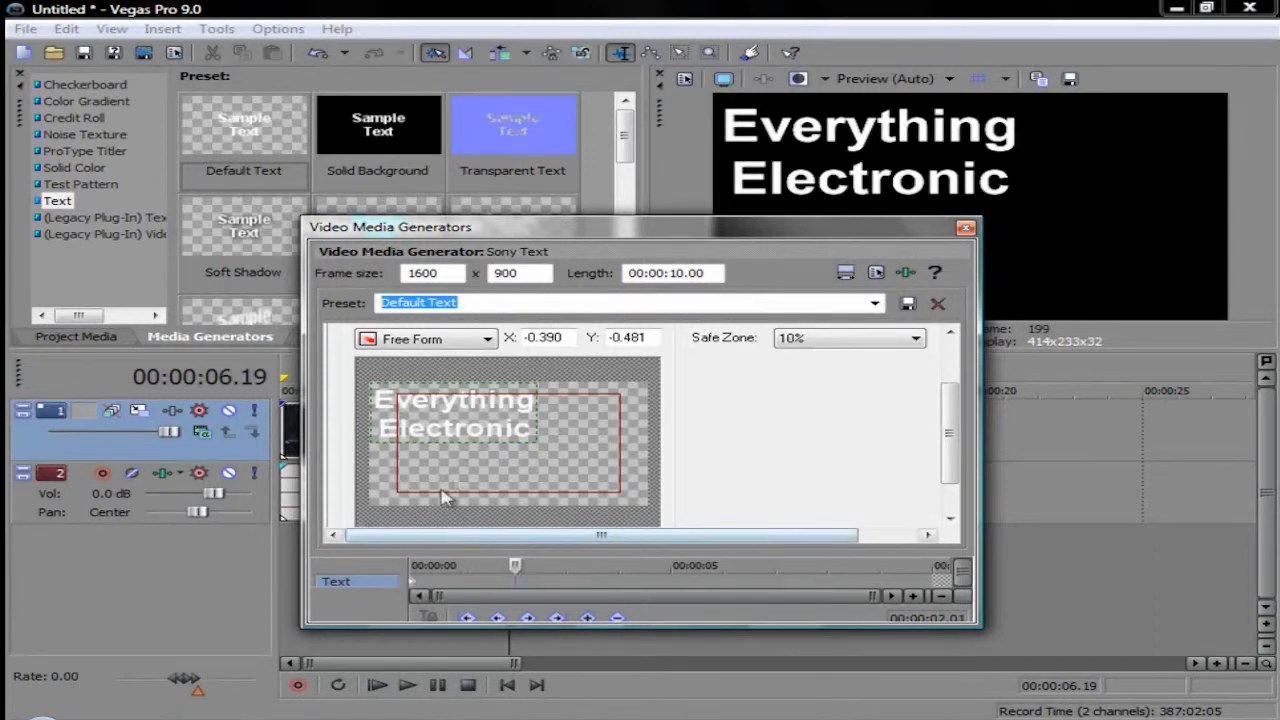
drag(423, 410, 530, 471)
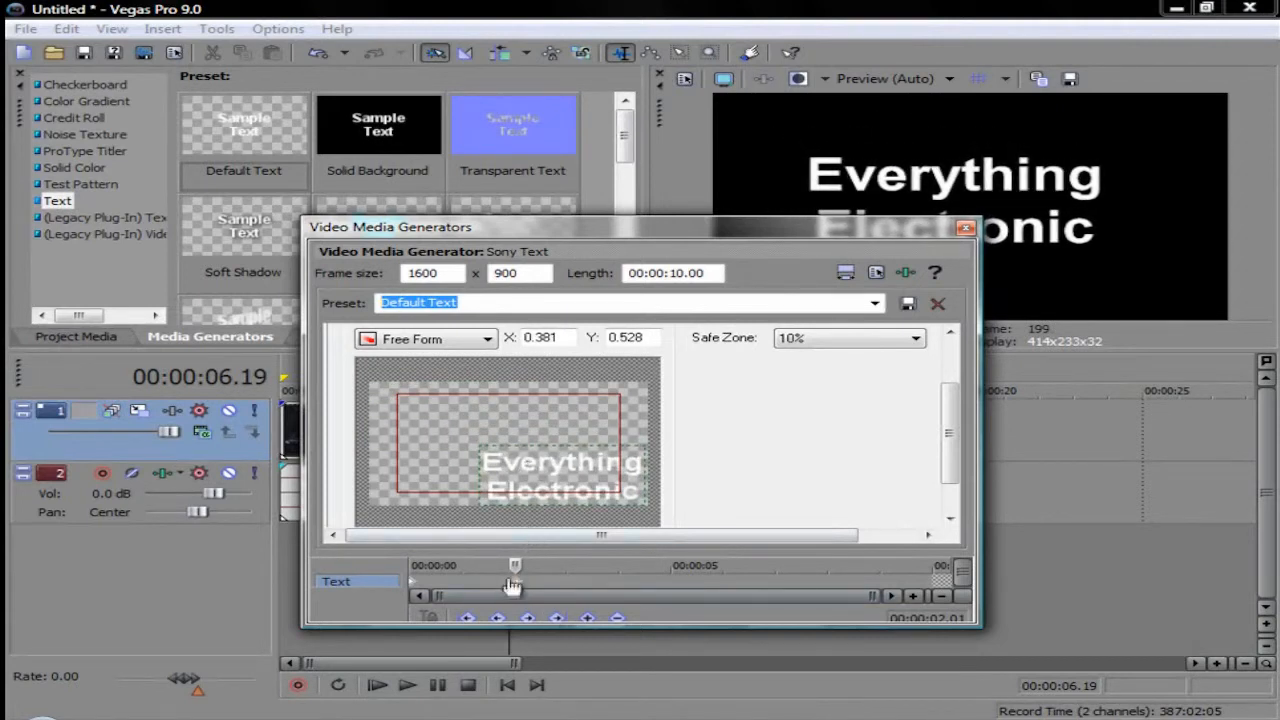
mouse_move(516, 583)
mouse_down()
mouse_move(529, 584)
mouse_move(400, 566)
mouse_move(516, 566)
mouse_up()
click(966, 229)
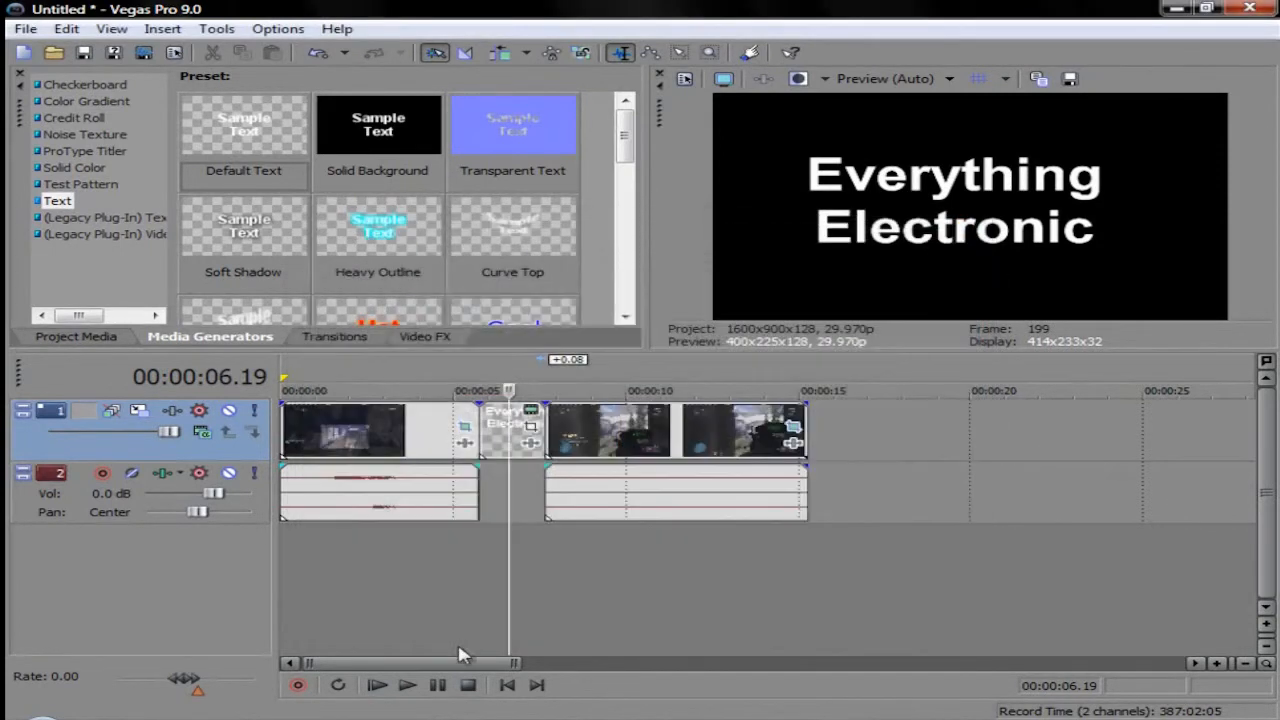
Step: Scrub through the timeline to examine the title's movement, ending on the title at 00:00:06.12
click(457, 580)
click(355, 573)
drag(352, 573, 598, 545)
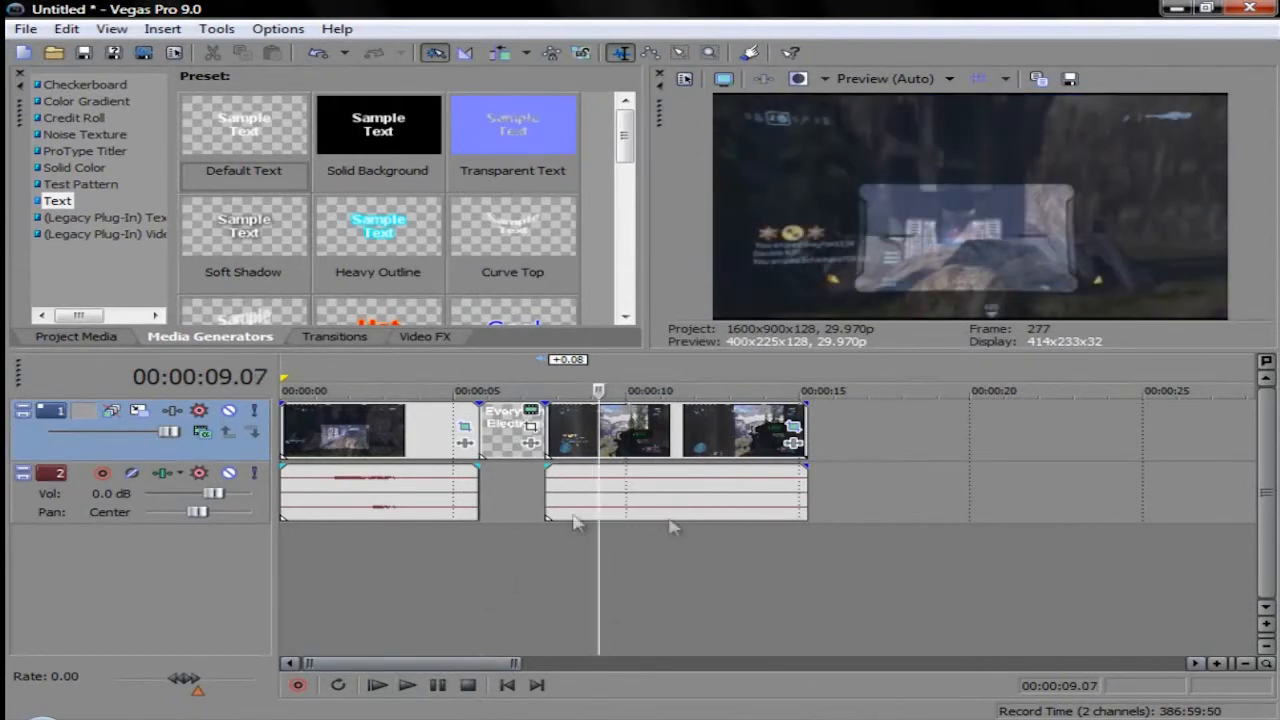
click(503, 453)
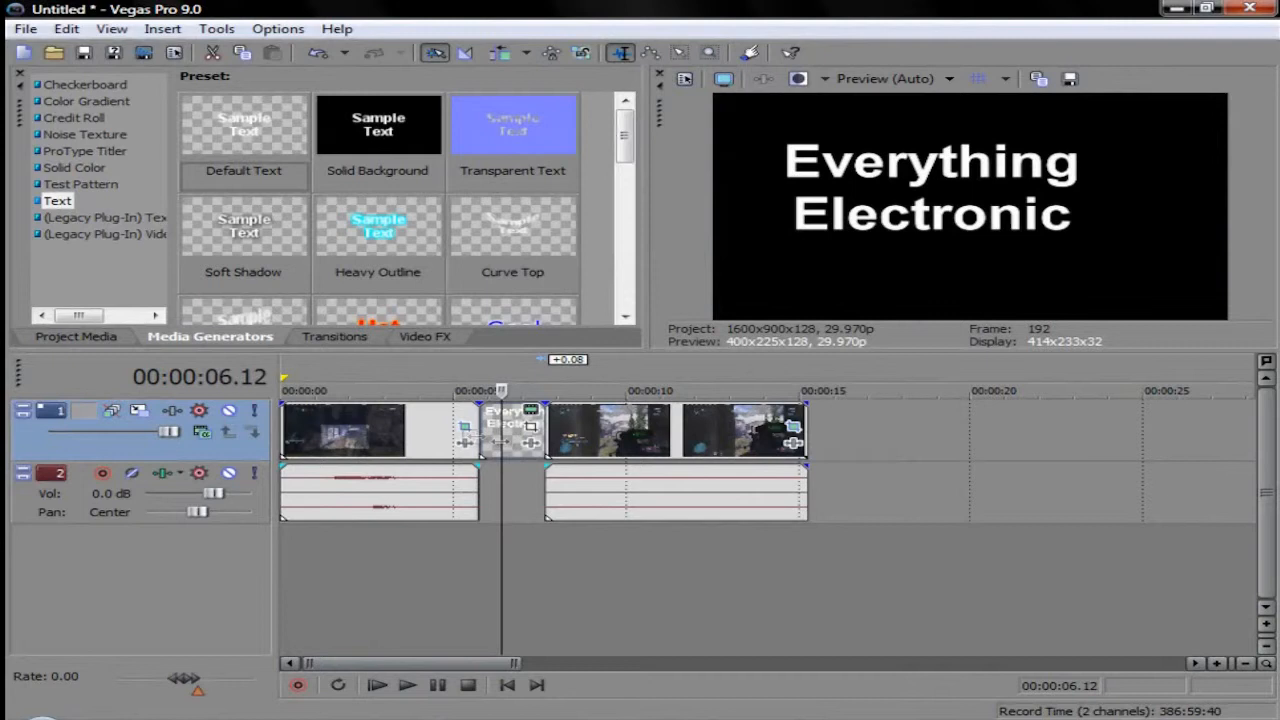
Step: Set the title's text color to cyan (40, 251, 255) and its background color to green (0, 228, 140)
click(531, 411)
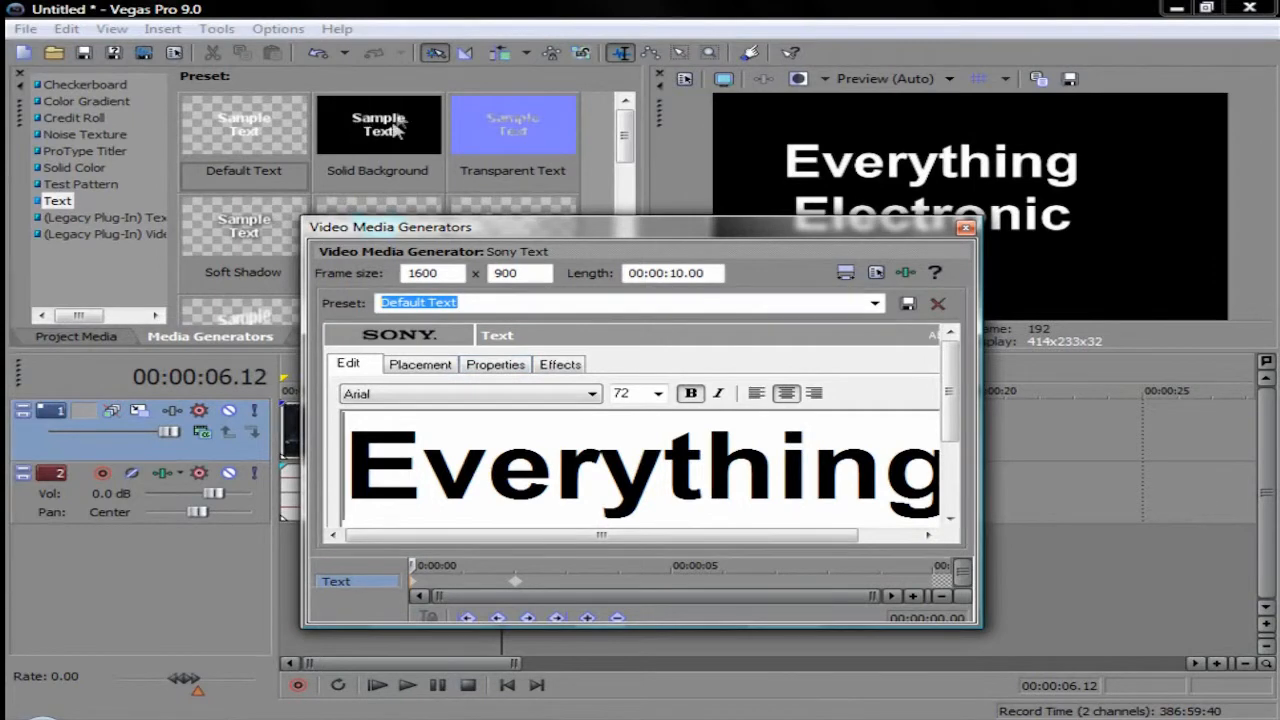
click(493, 379)
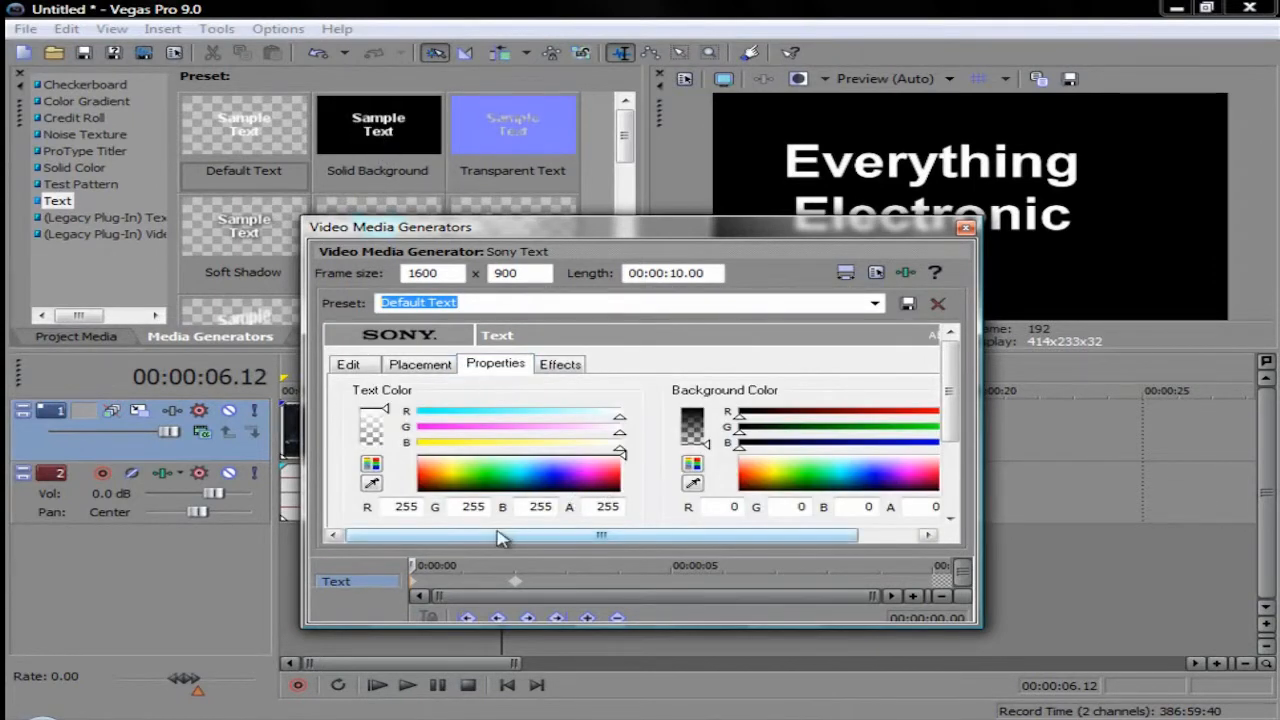
click(460, 475)
drag(468, 483, 524, 478)
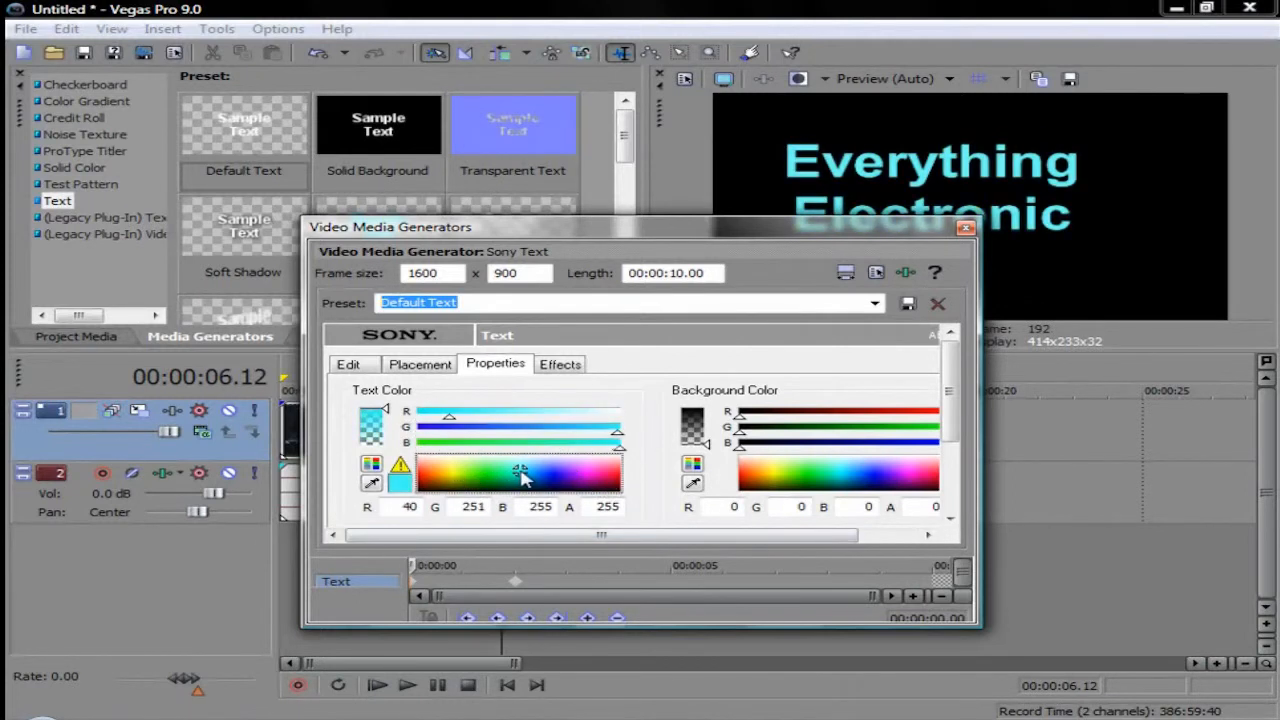
drag(770, 475, 826, 481)
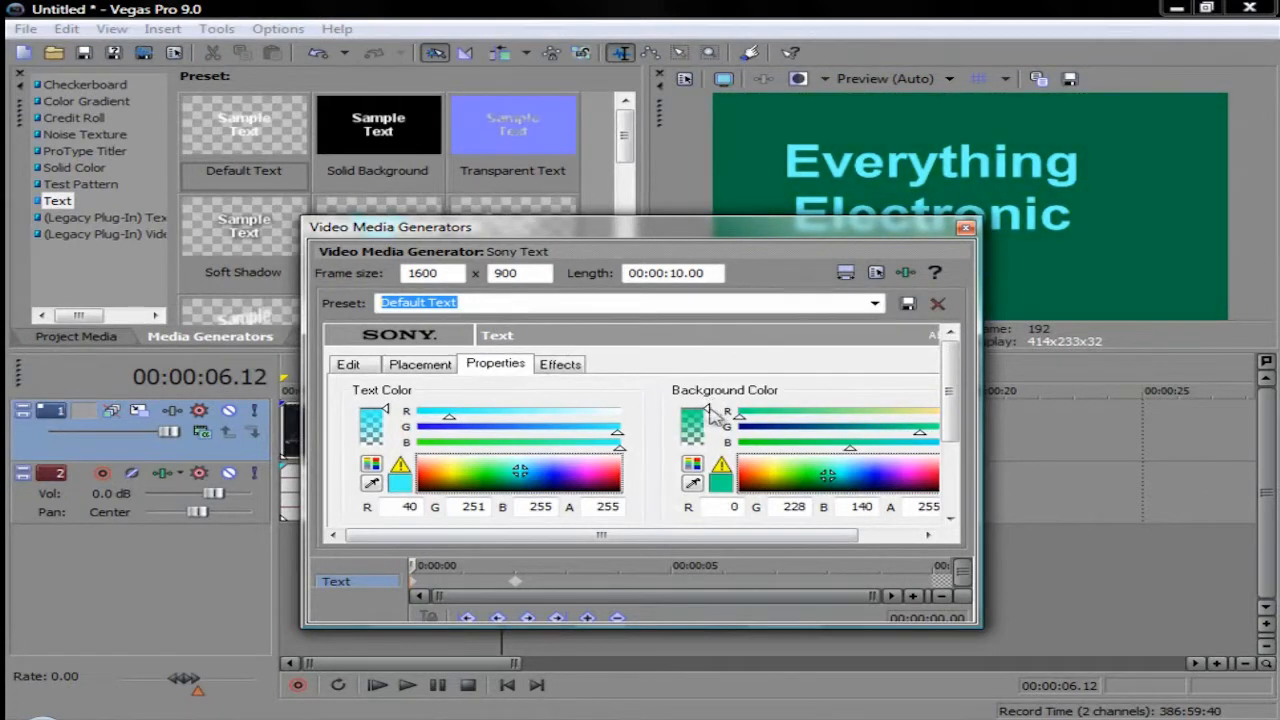
Step: Change the title's text color at the first keyframe to green (0, 215, 5) and make the background fully transparent
drag(519, 474, 494, 474)
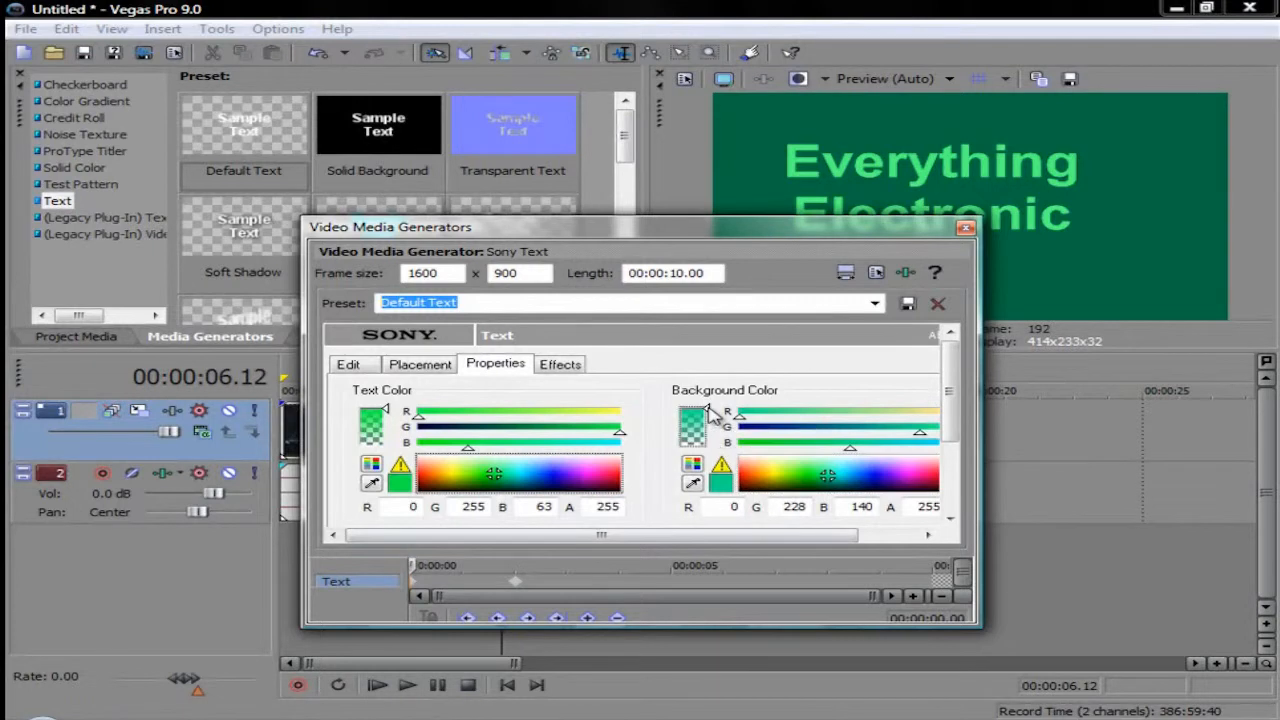
drag(708, 412, 712, 450)
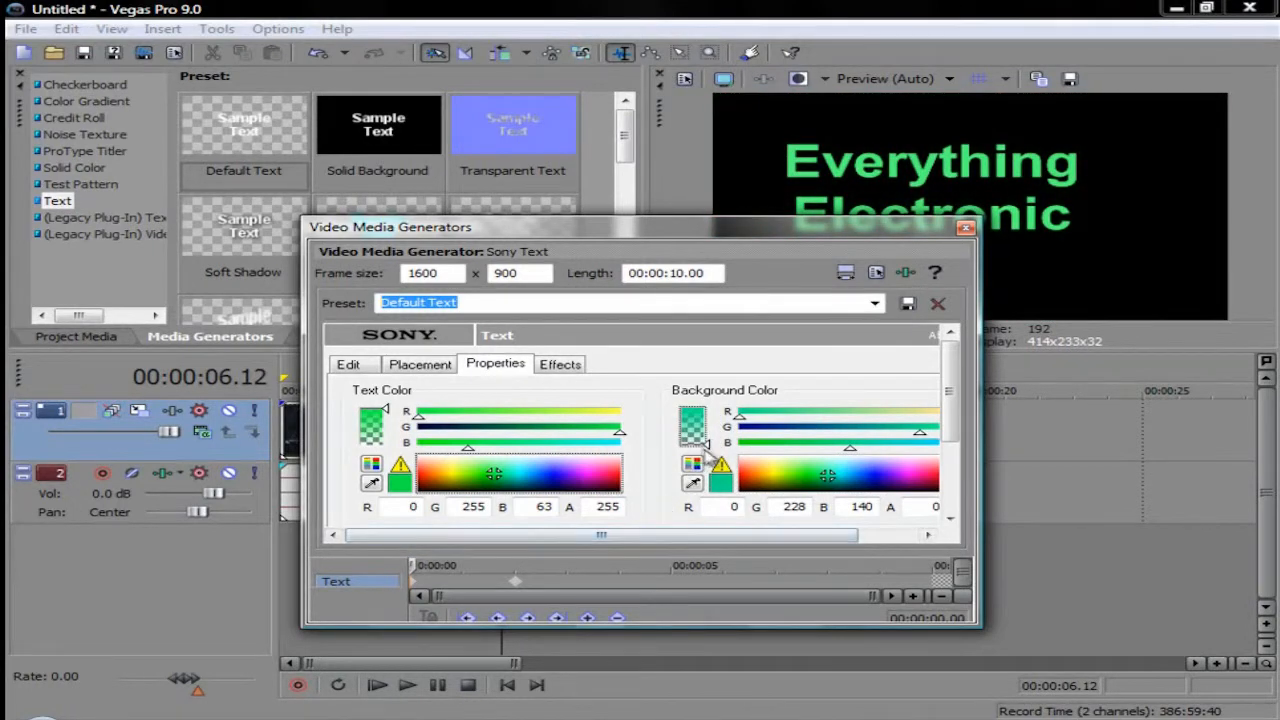
mouse_move(386, 412)
mouse_down()
mouse_move(384, 468)
mouse_move(384, 408)
mouse_up()
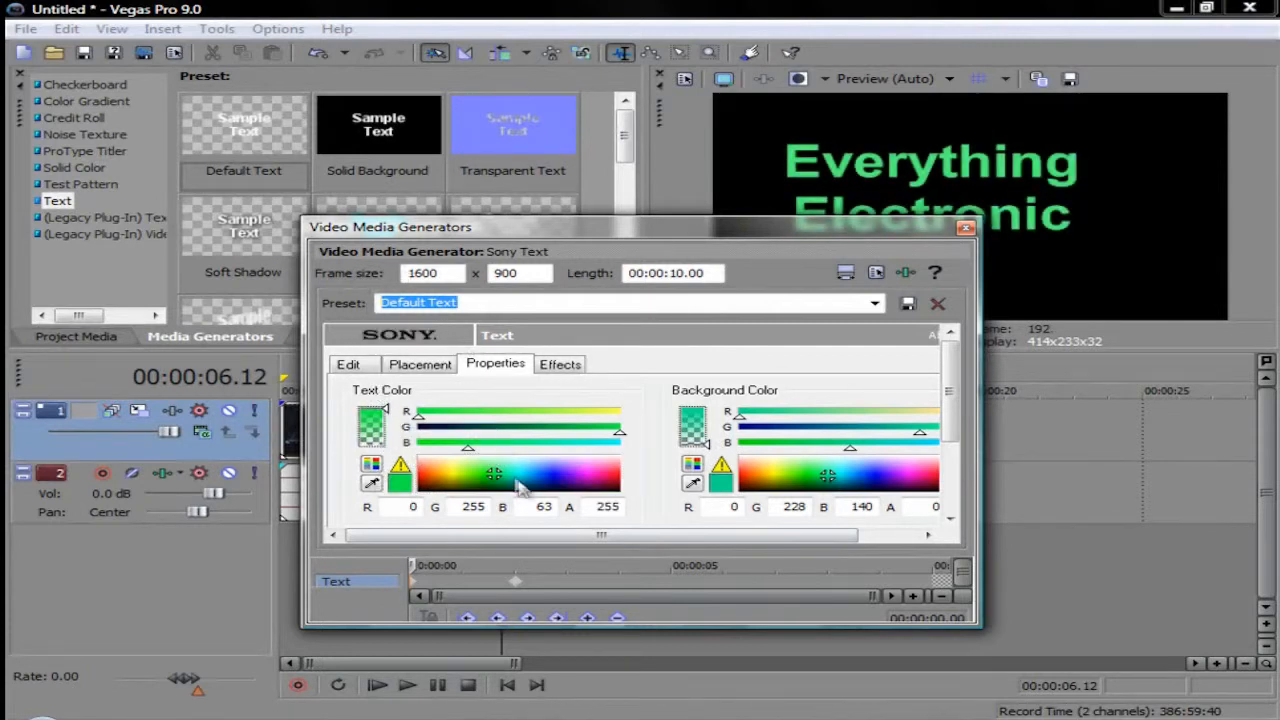
drag(510, 486, 485, 476)
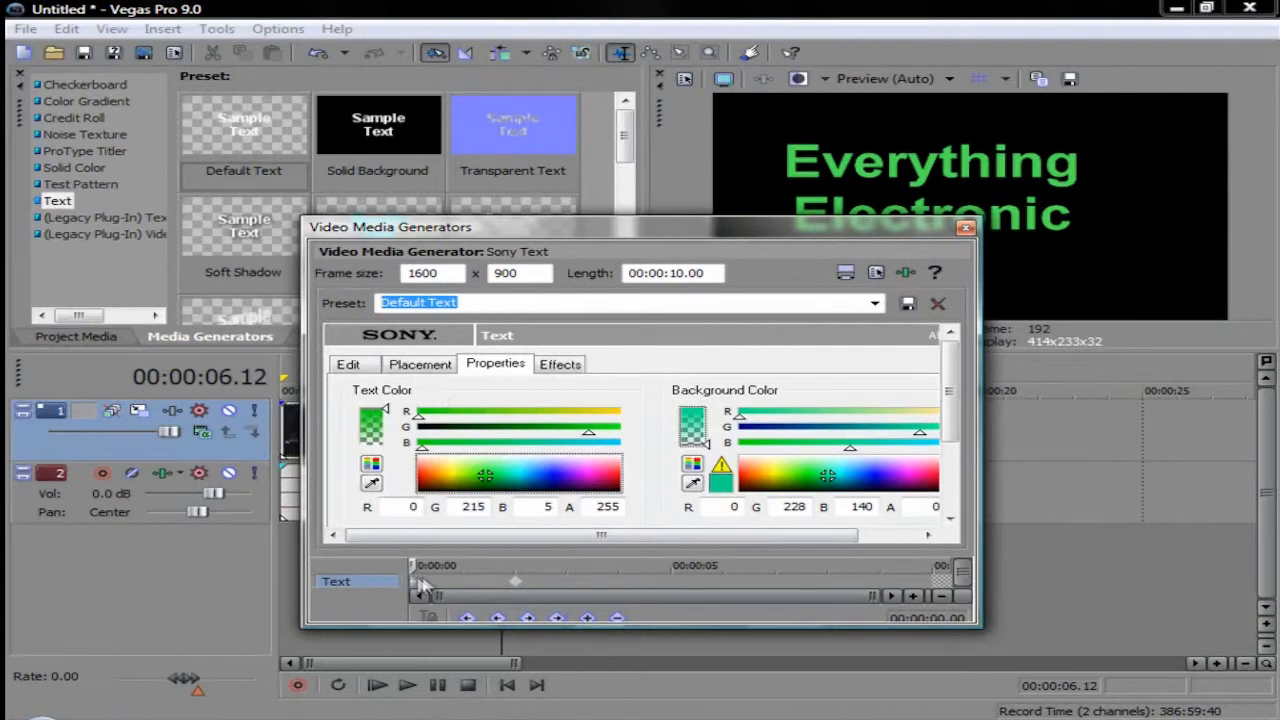
Step: Set the text color at the 00:00:02.01 keyframe to blue (11, 0, 215) and close the generator settings
click(515, 586)
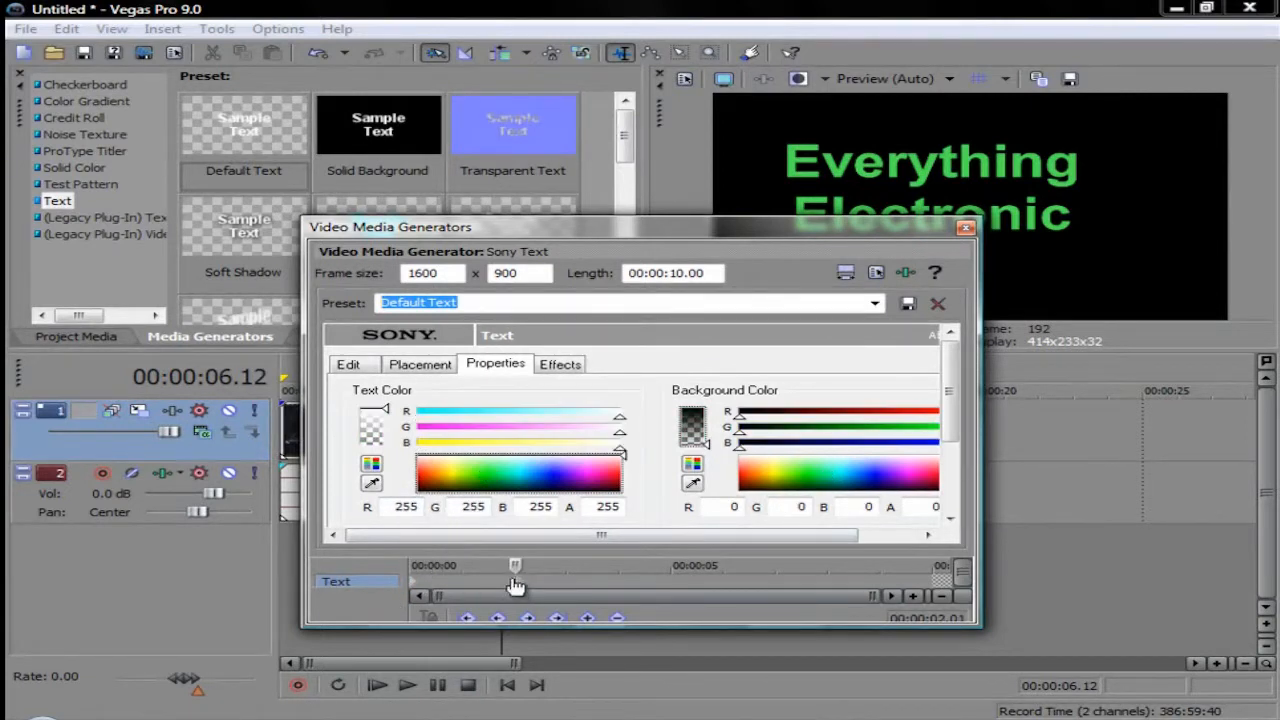
click(554, 477)
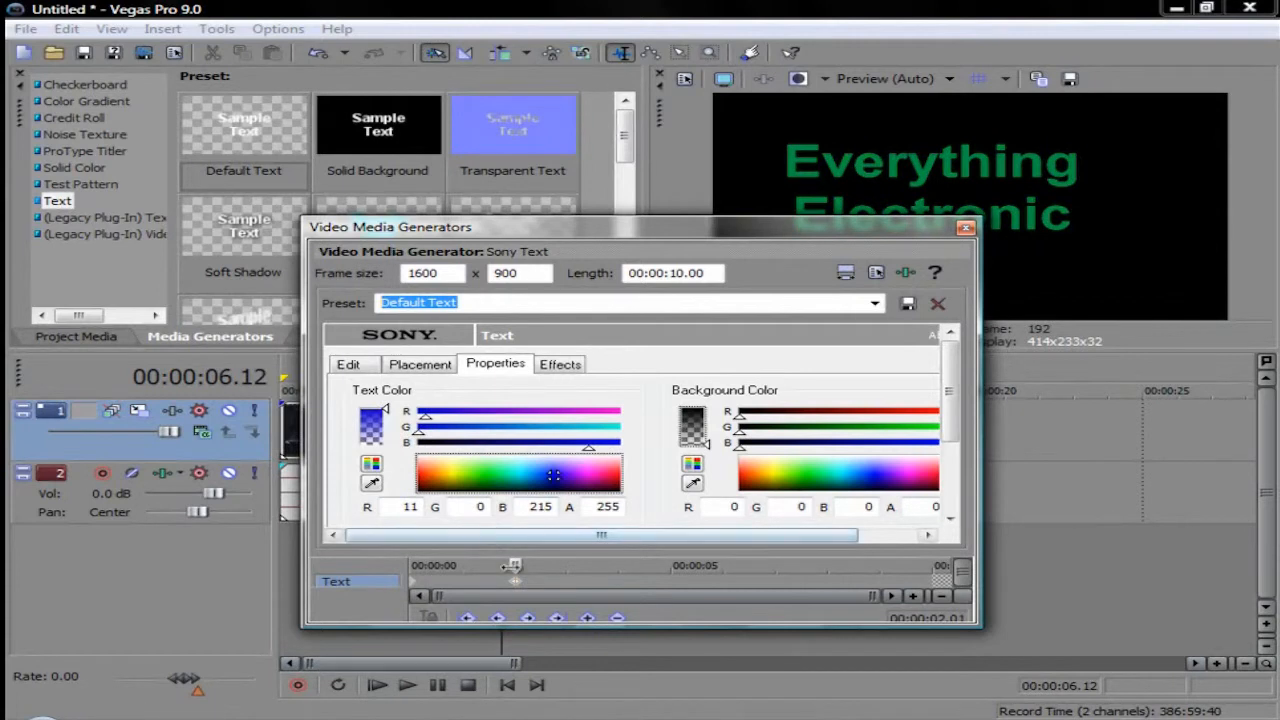
click(969, 227)
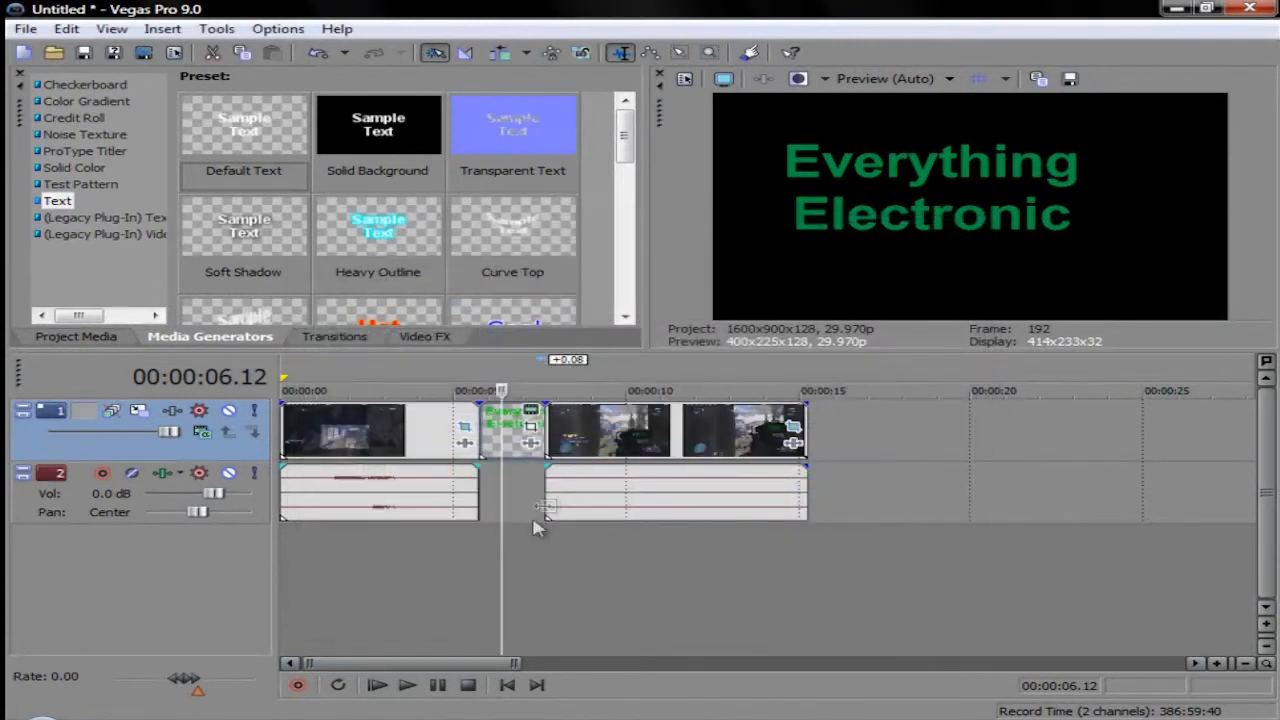
Step: Play the title from its start to check the moving text and its color change
click(480, 541)
click(407, 685)
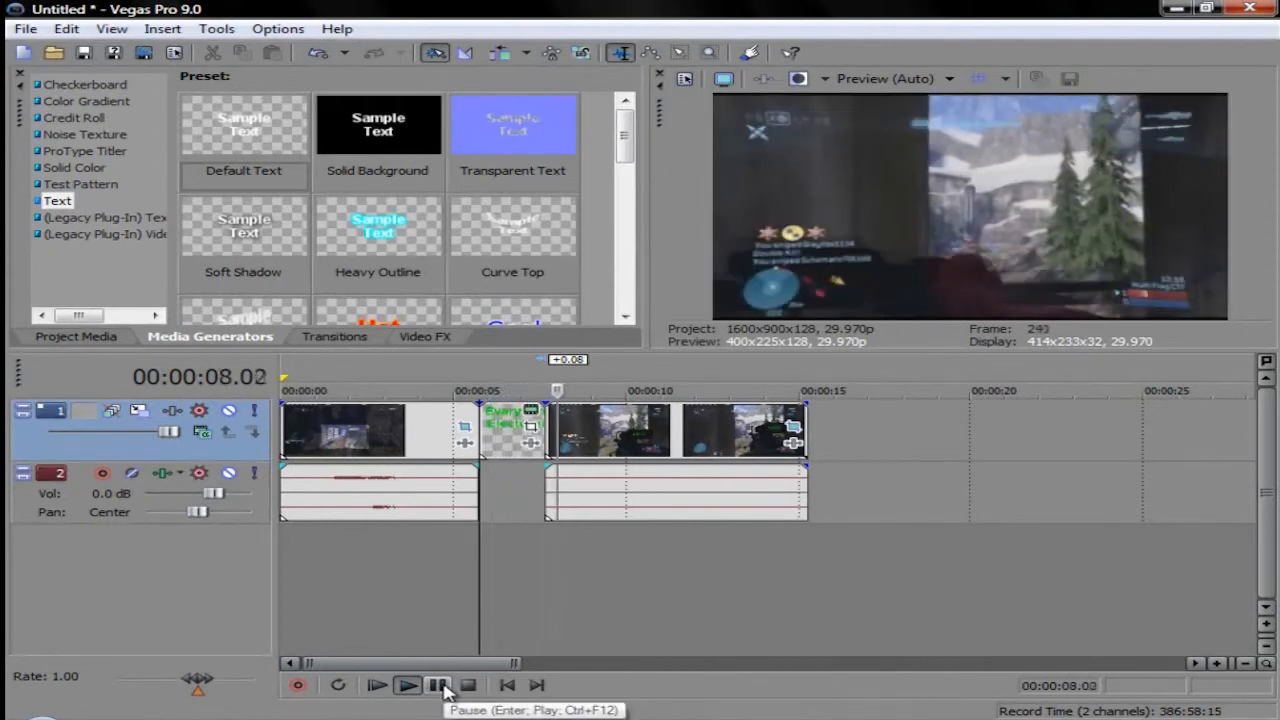
click(440, 686)
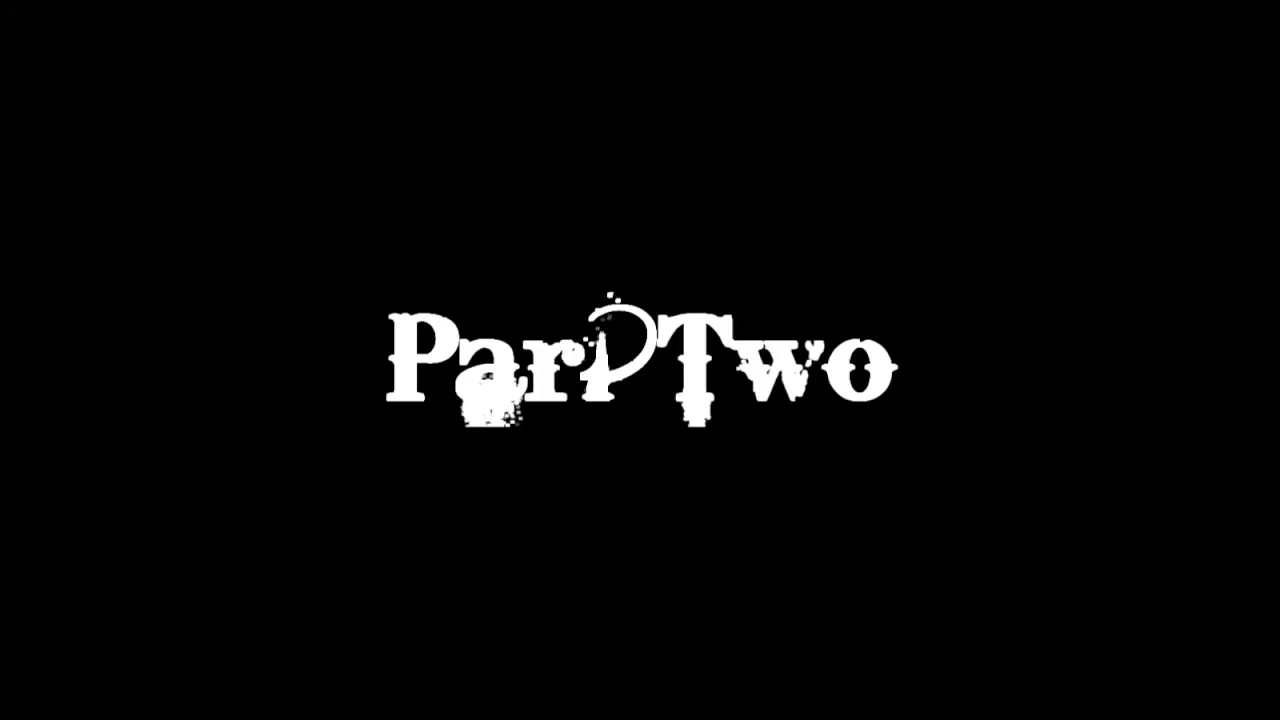